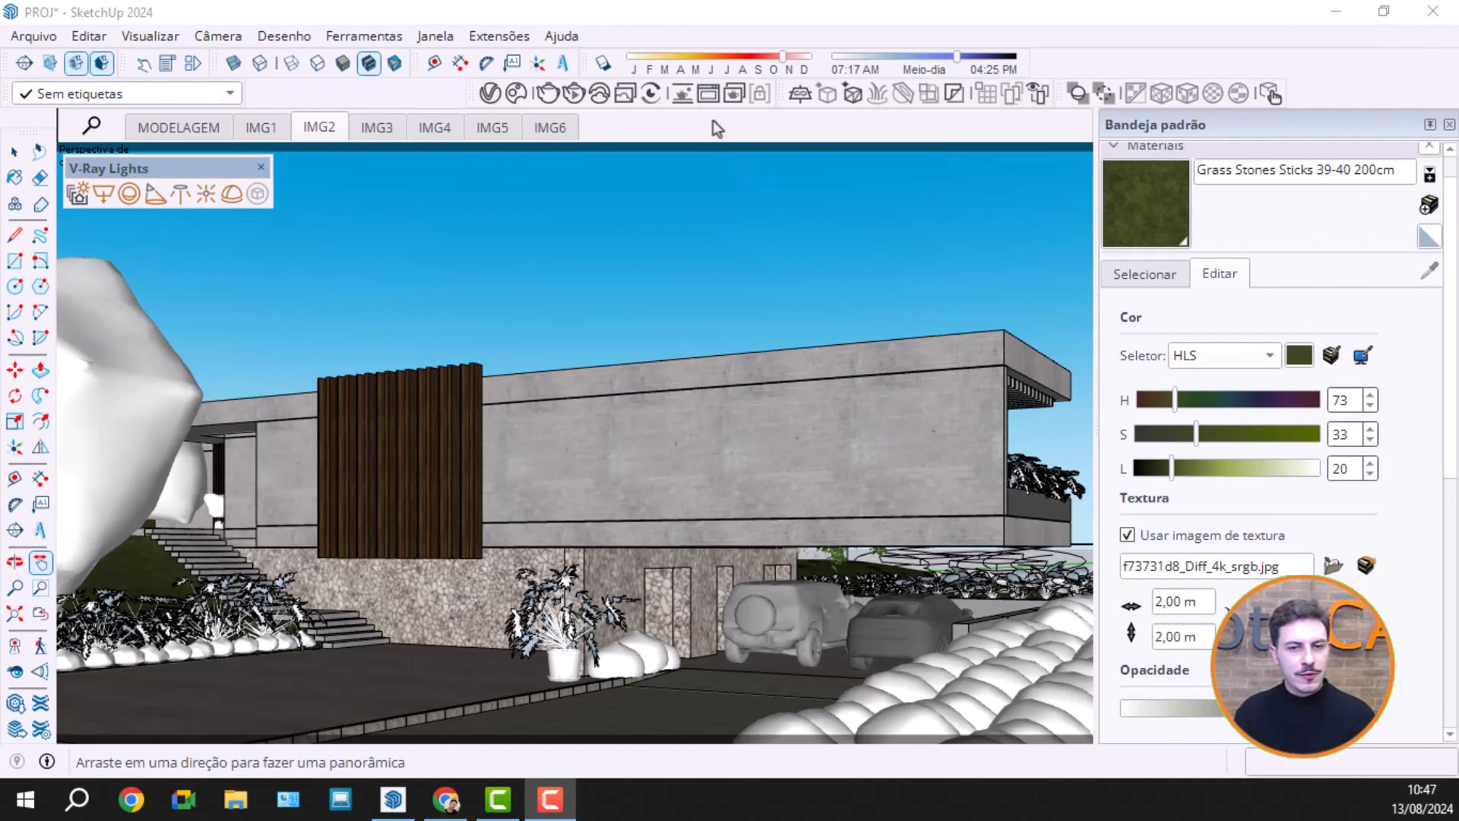
Step: Compare the textured render with the clay render in the V-Ray frame buffer using the A/B divider
{"action": "left_click", "coordinate": [709, 94]}
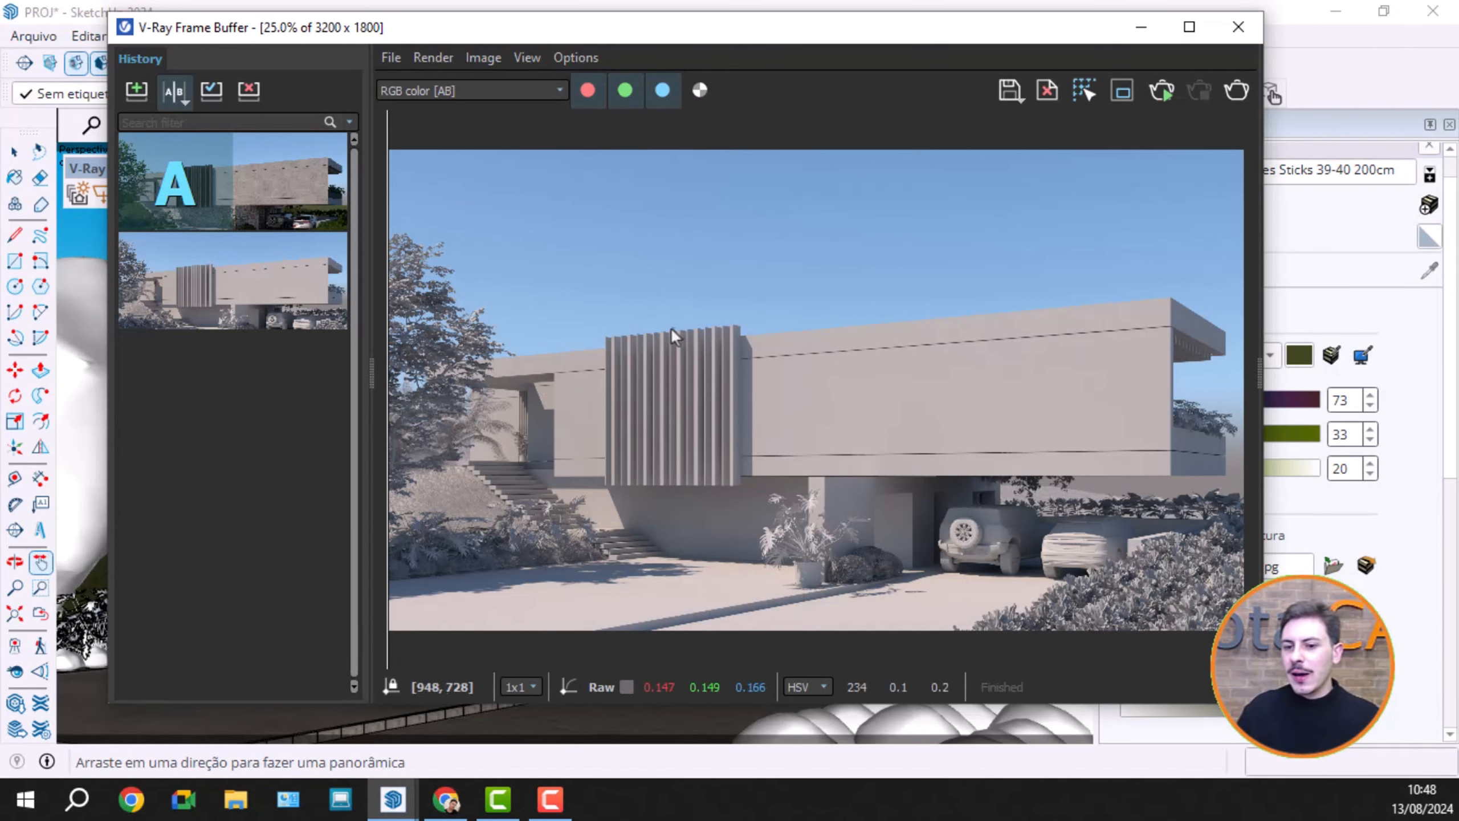
{"action": "left_click", "coordinate": [287, 293]}
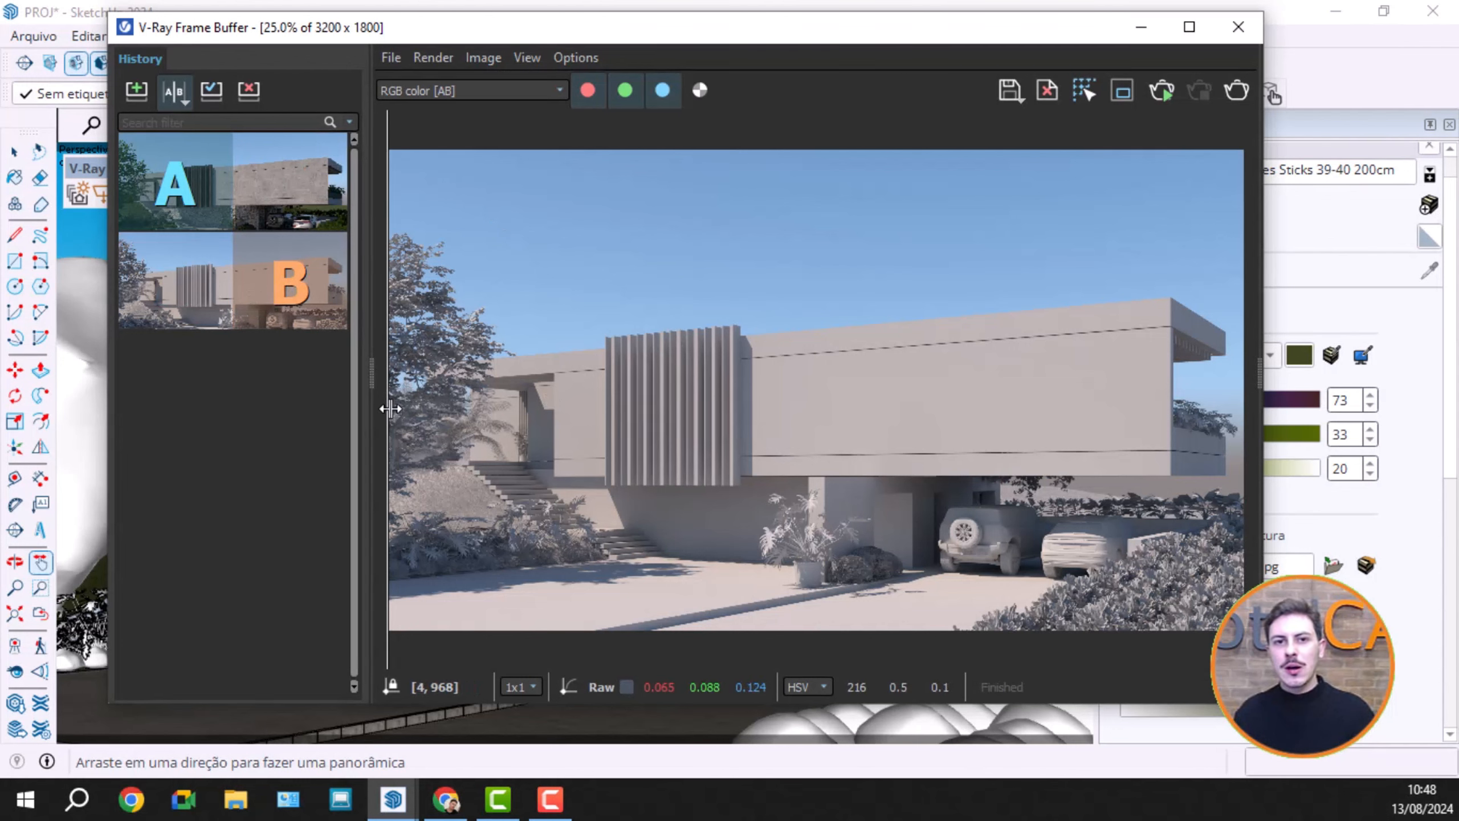
{"action": "left_click_drag", "start_coordinate": [390, 408], "coordinate": [780, 447]}
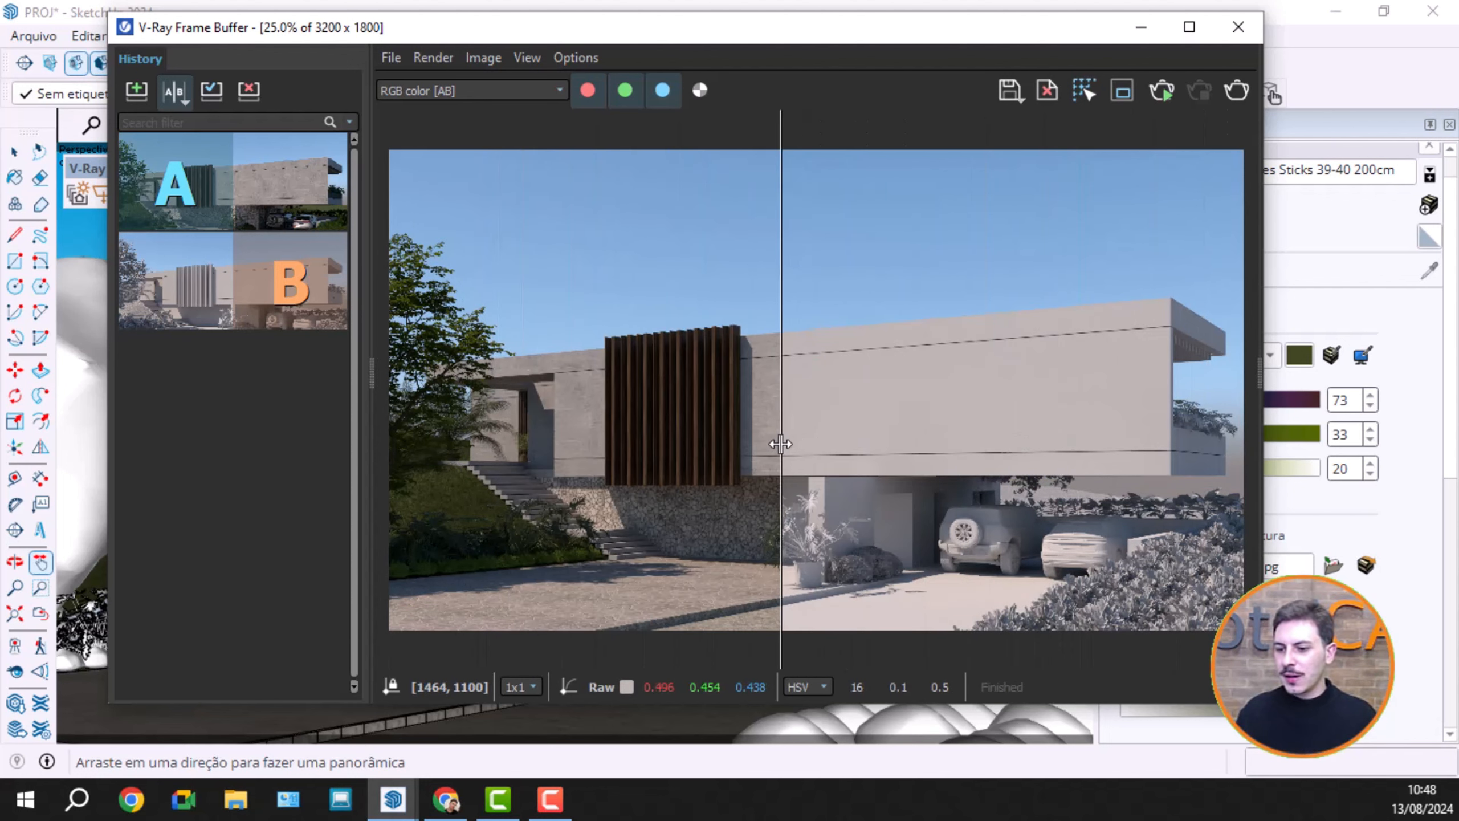
{"action": "left_click", "coordinate": [1236, 30]}
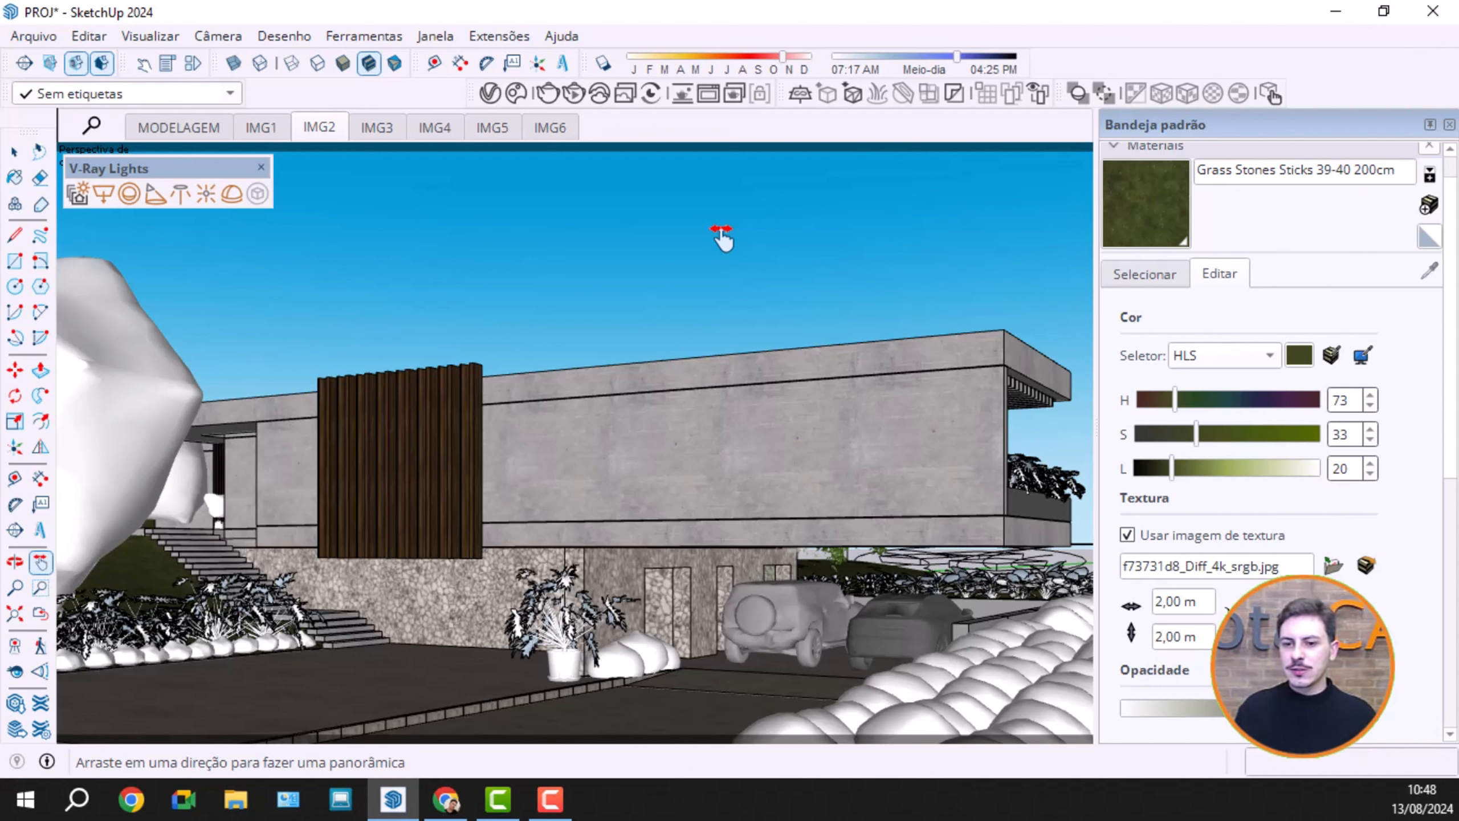
Step: Turn off the SunLight among the scene lights in the V-Ray Asset Editor
{"action": "left_click", "coordinate": [491, 93]}
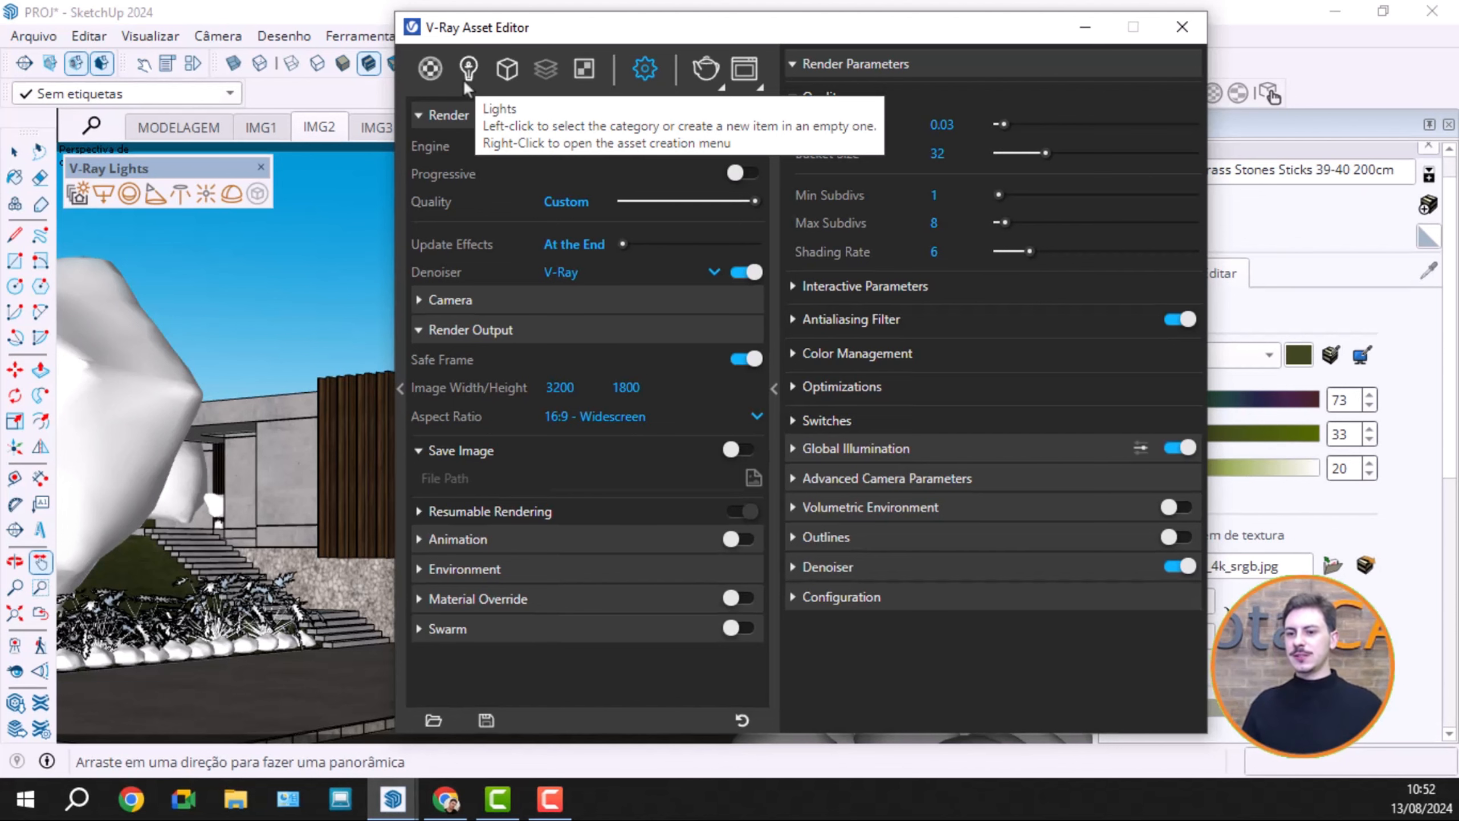
{"action": "left_click", "coordinate": [469, 73]}
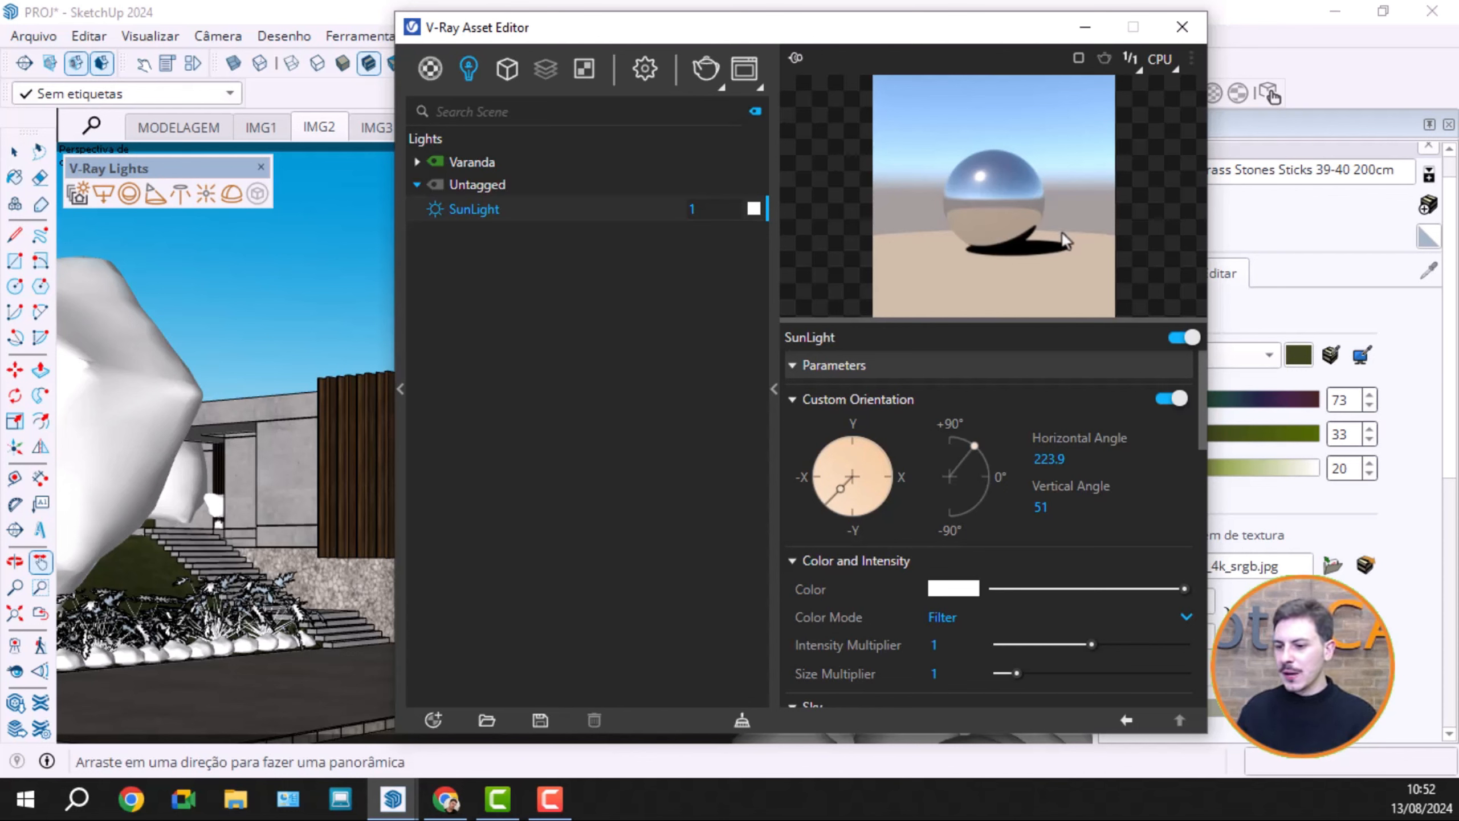
{"action": "left_click", "coordinate": [1185, 340]}
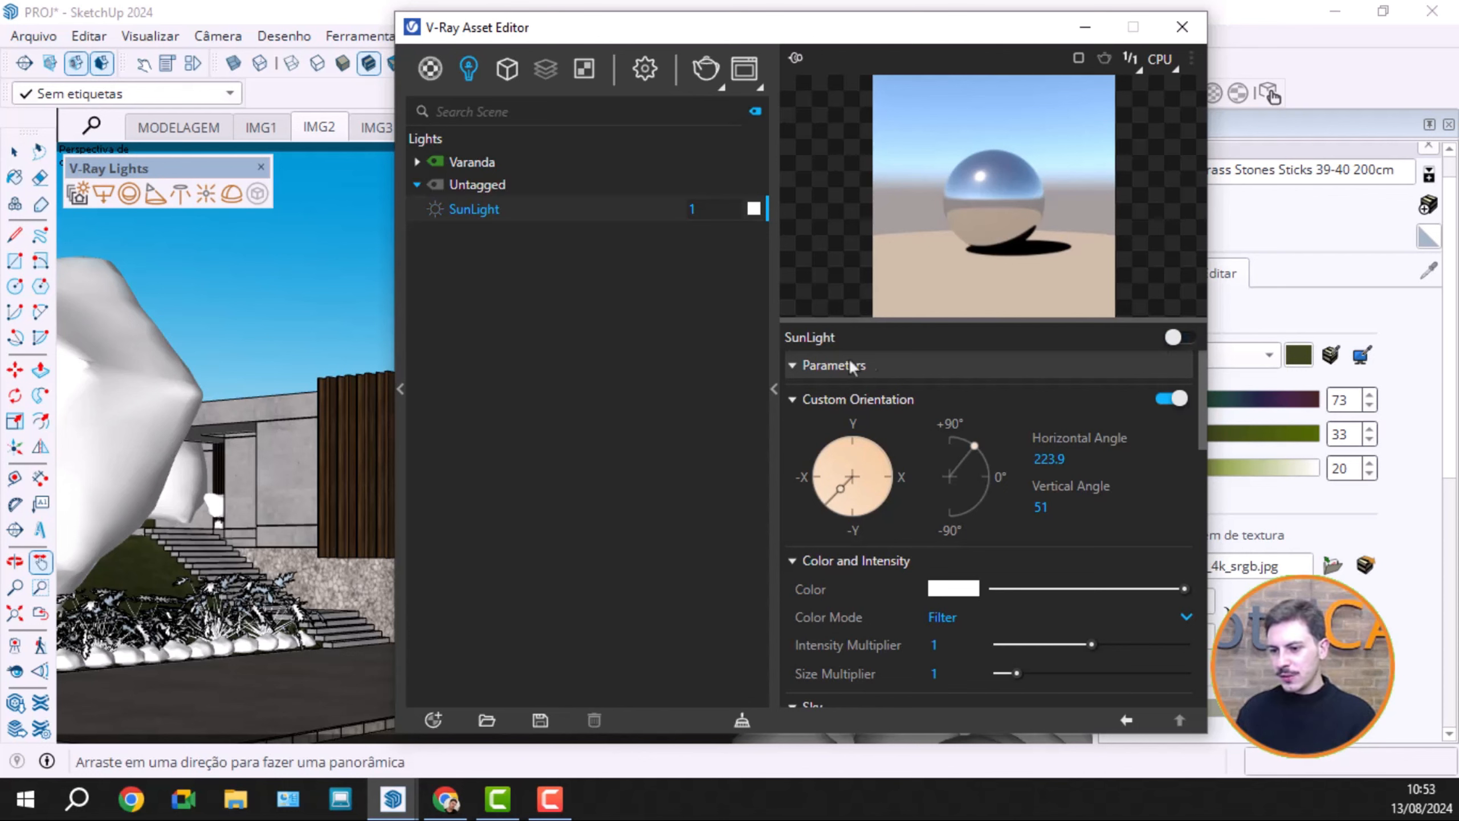
{"action": "left_click", "coordinate": [434, 209]}
{"action": "left_click", "coordinate": [434, 209]}
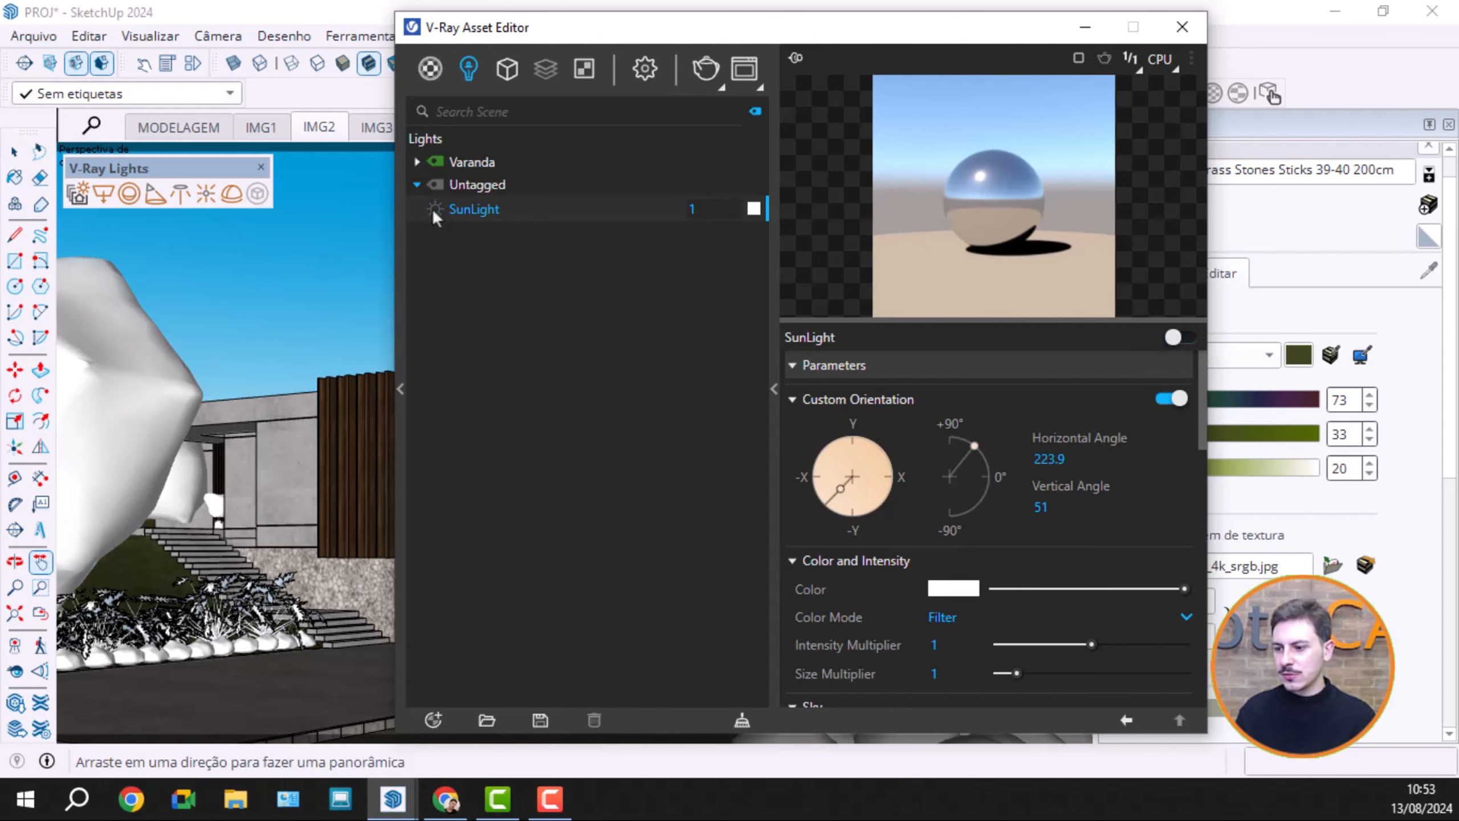
{"action": "left_click", "coordinate": [433, 208]}
{"action": "left_click", "coordinate": [433, 208]}
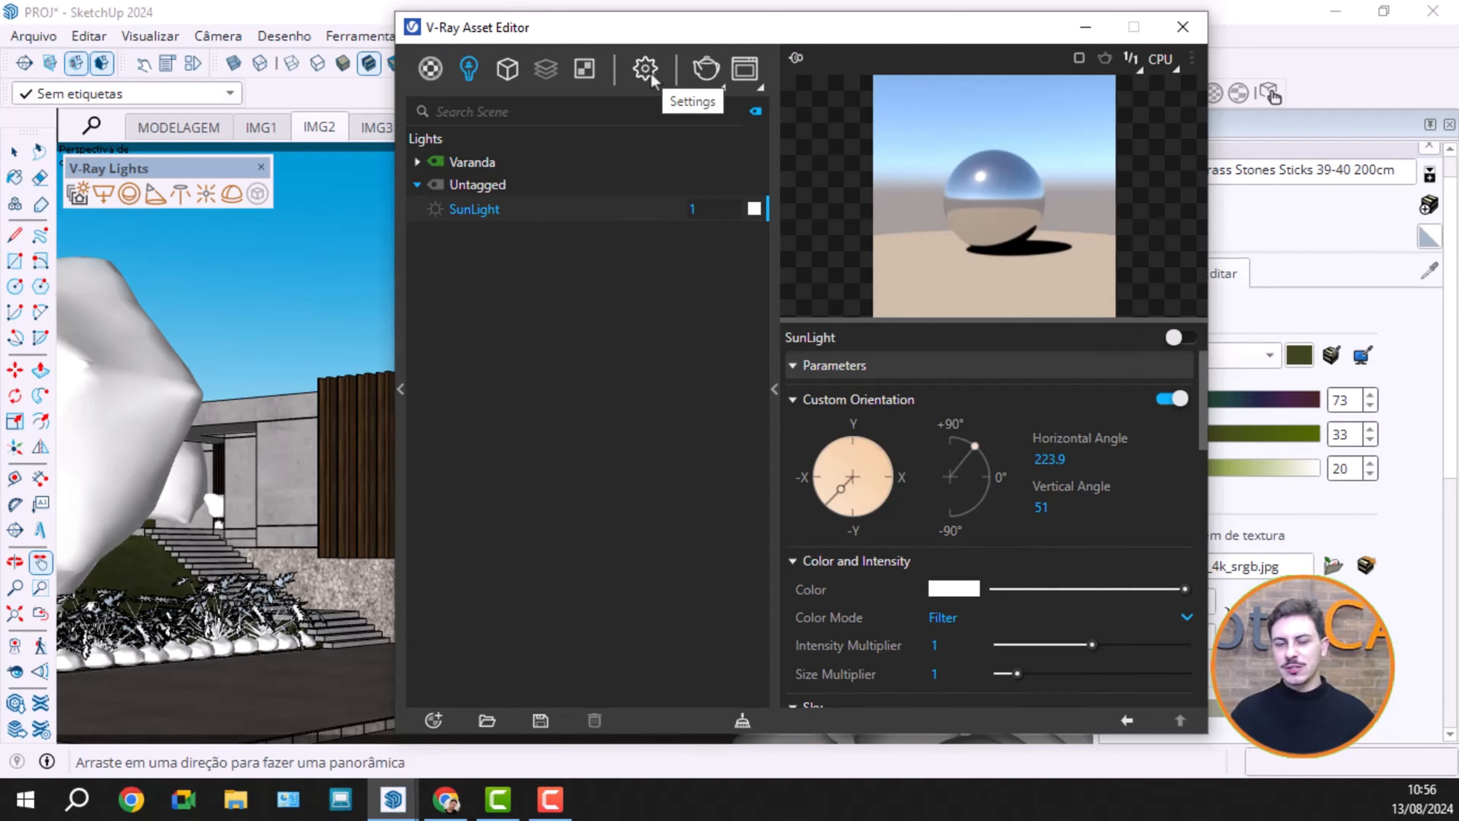
Step: Review the Environment background and override options in the V-Ray render settings, leaving them as they are
{"action": "left_click", "coordinate": [646, 69]}
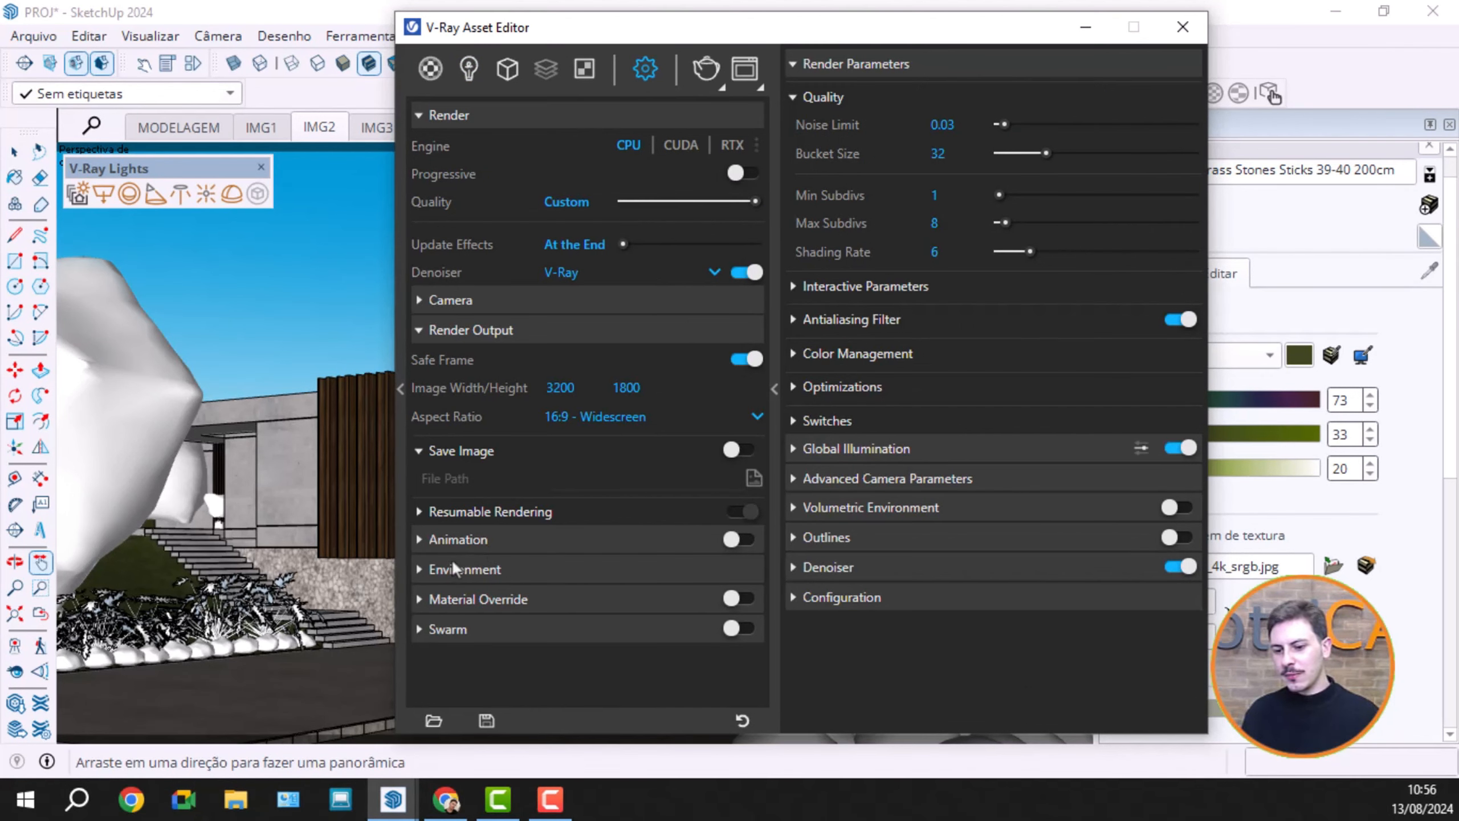
{"action": "left_click", "coordinate": [424, 567]}
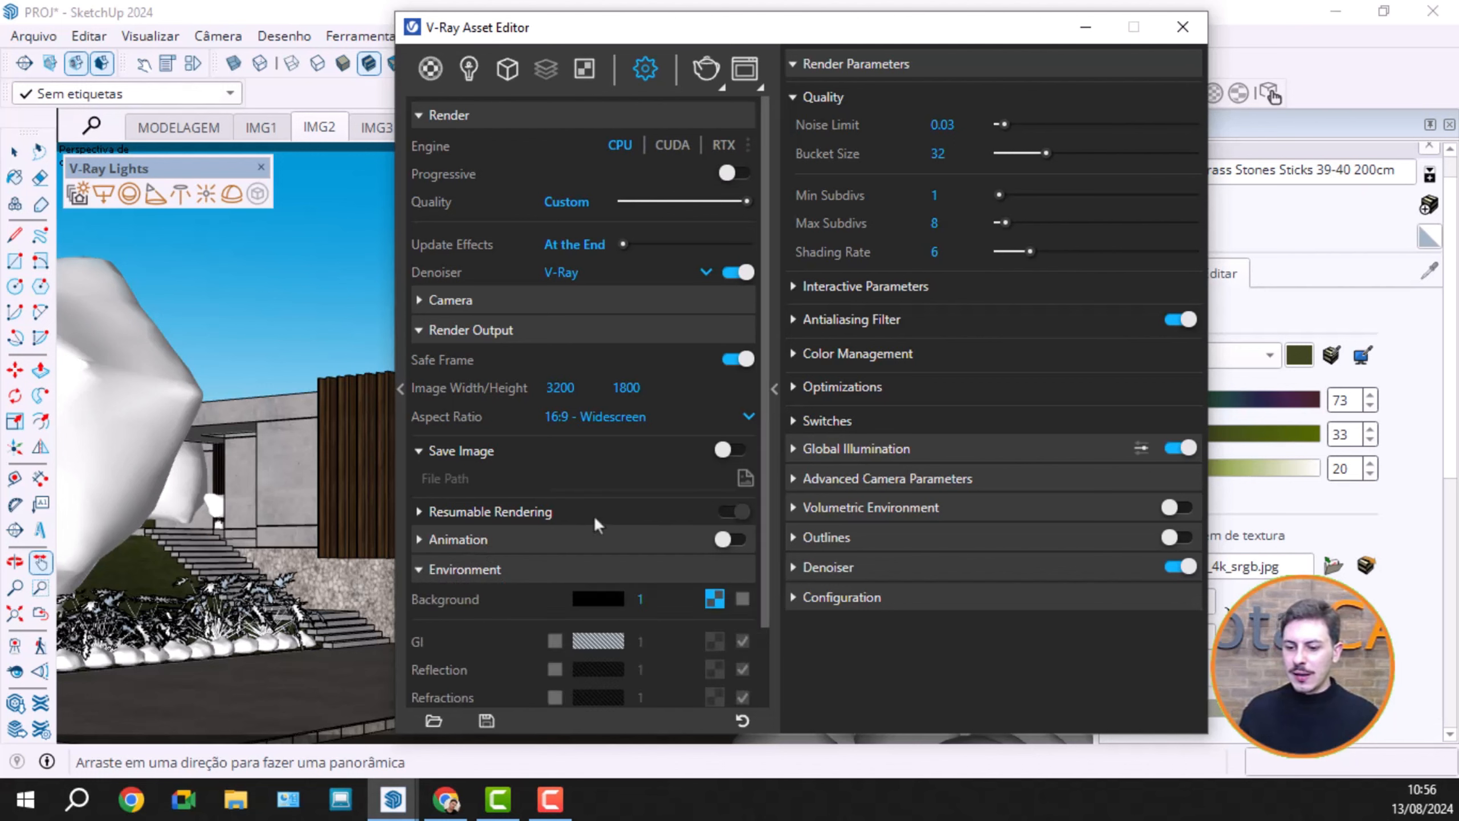
{"action": "scroll", "coordinate": [632, 472], "scroll_direction": "down", "scroll_amount": 2}
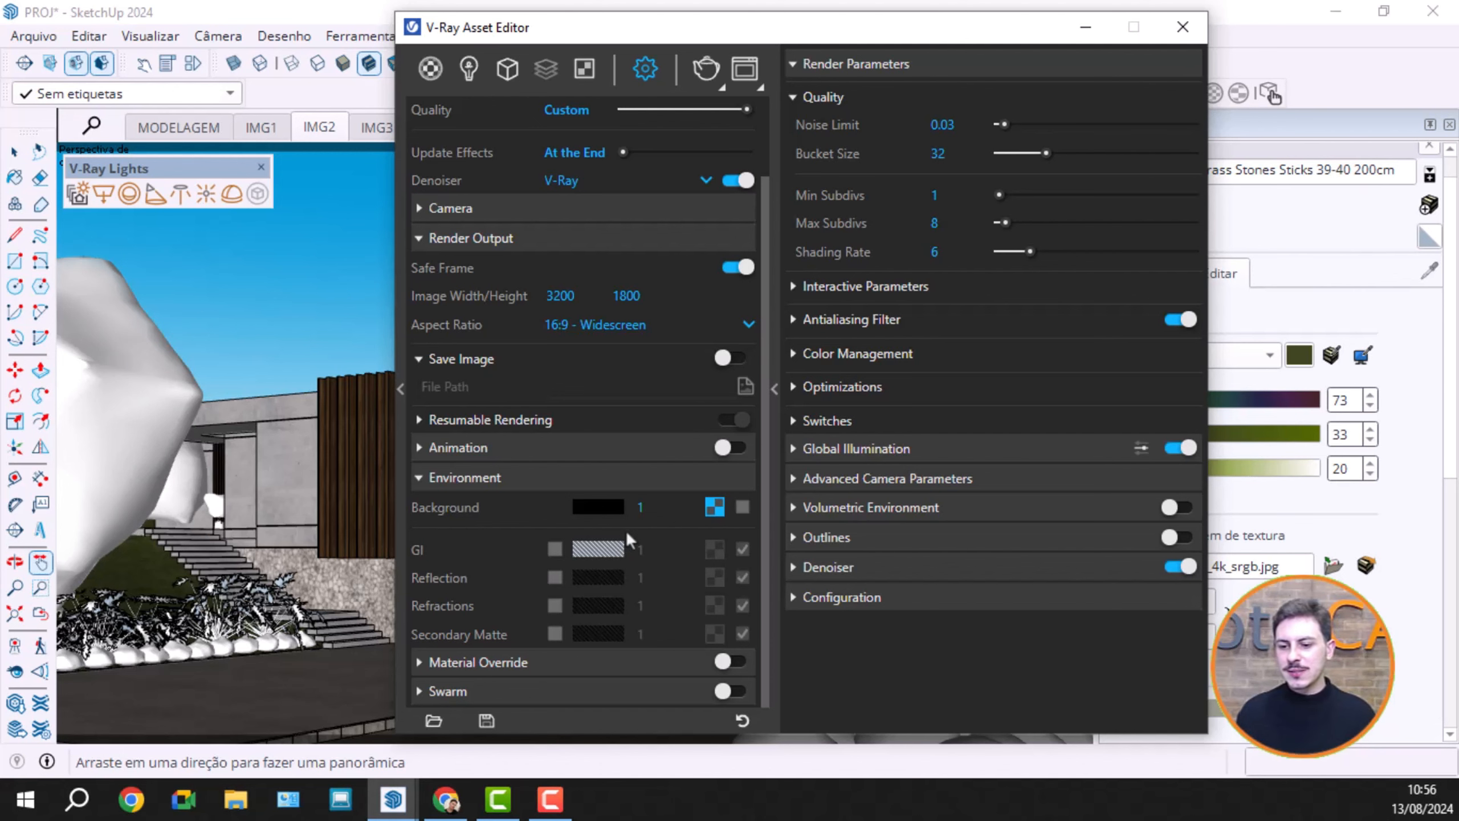
{"action": "left_click", "coordinate": [415, 483]}
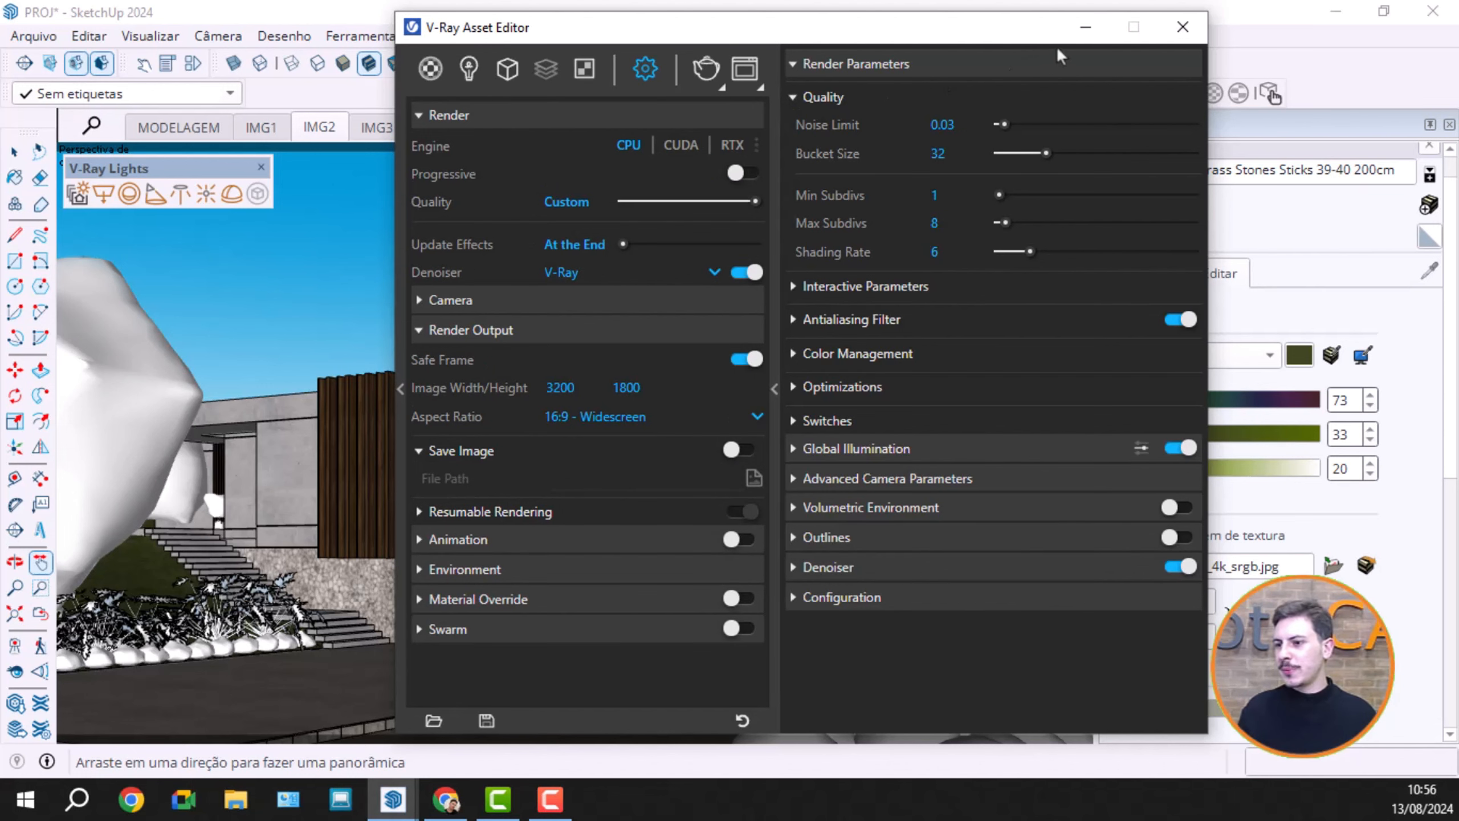
{"action": "left_click", "coordinate": [1085, 27]}
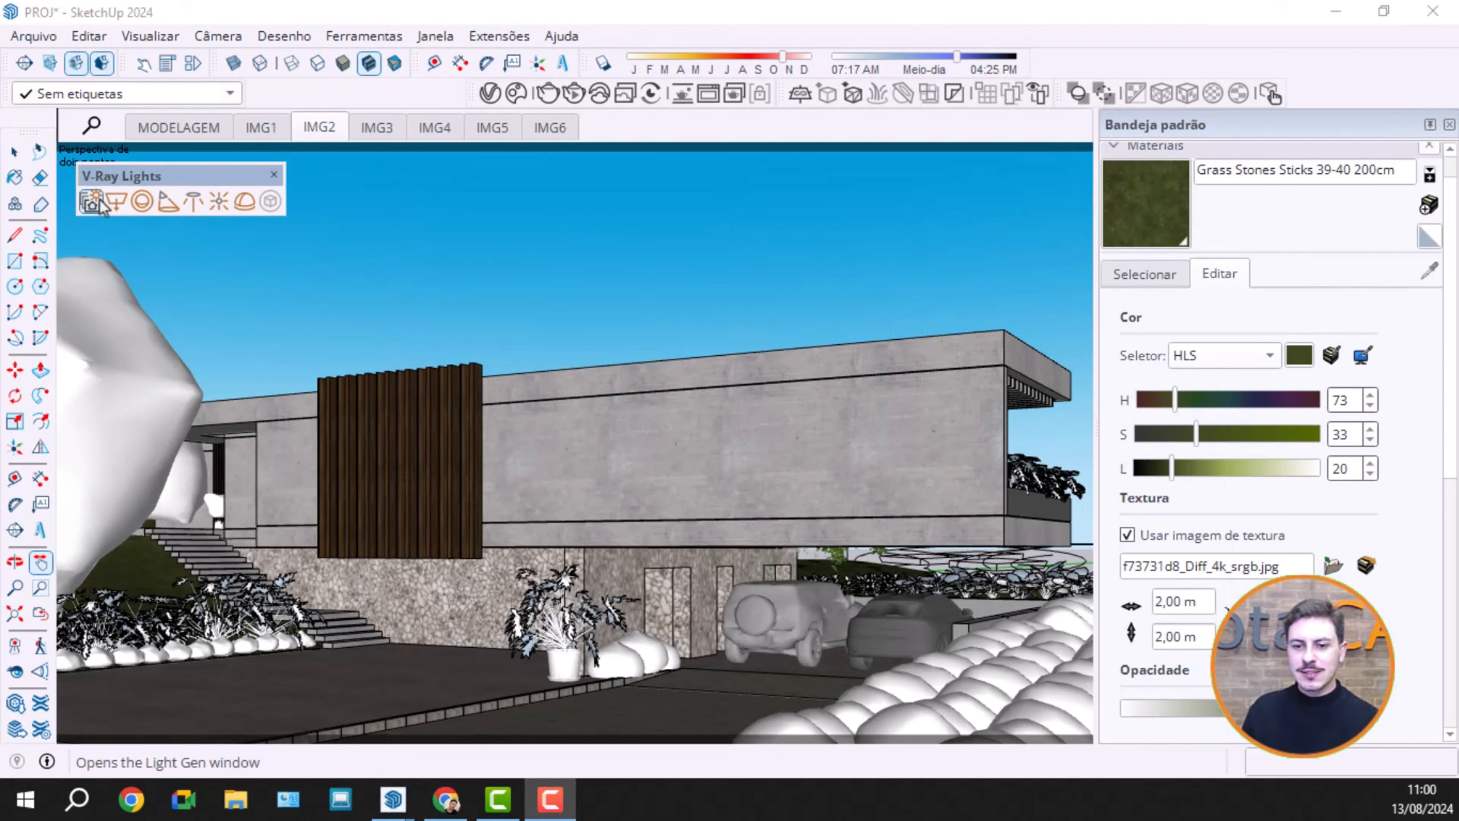
Step: Place a V-Ray dome light with its default texture on the paved driveway near the stairs
{"action": "mouse_move", "coordinate": [170, 177]}
{"action": "left_mouse_down"}
{"action": "mouse_move", "coordinate": [244, 219]}
{"action": "mouse_move", "coordinate": [208, 184]}
{"action": "mouse_move", "coordinate": [196, 191]}
{"action": "left_mouse_up"}
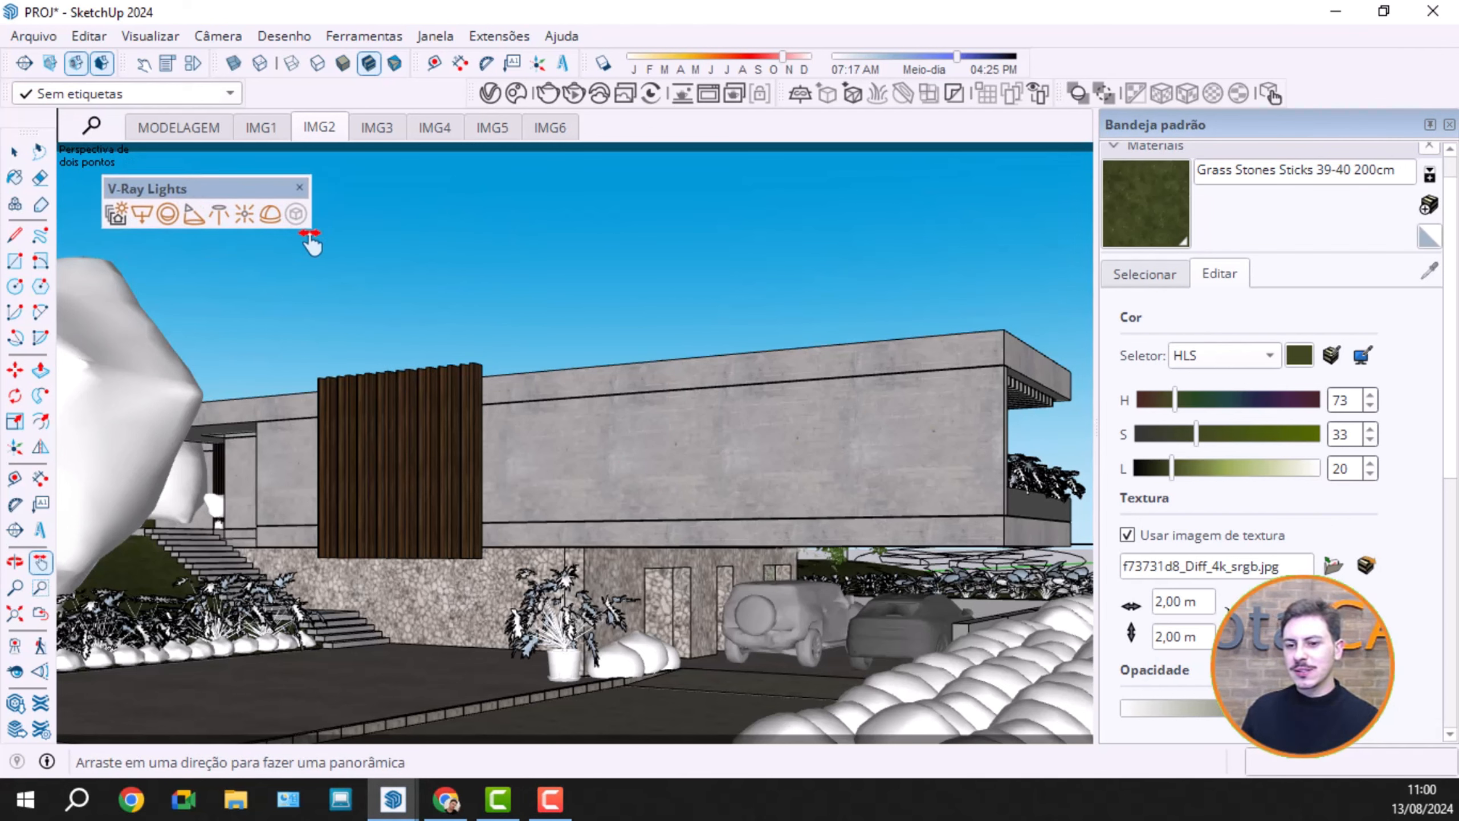
{"action": "left_click", "coordinate": [271, 216]}
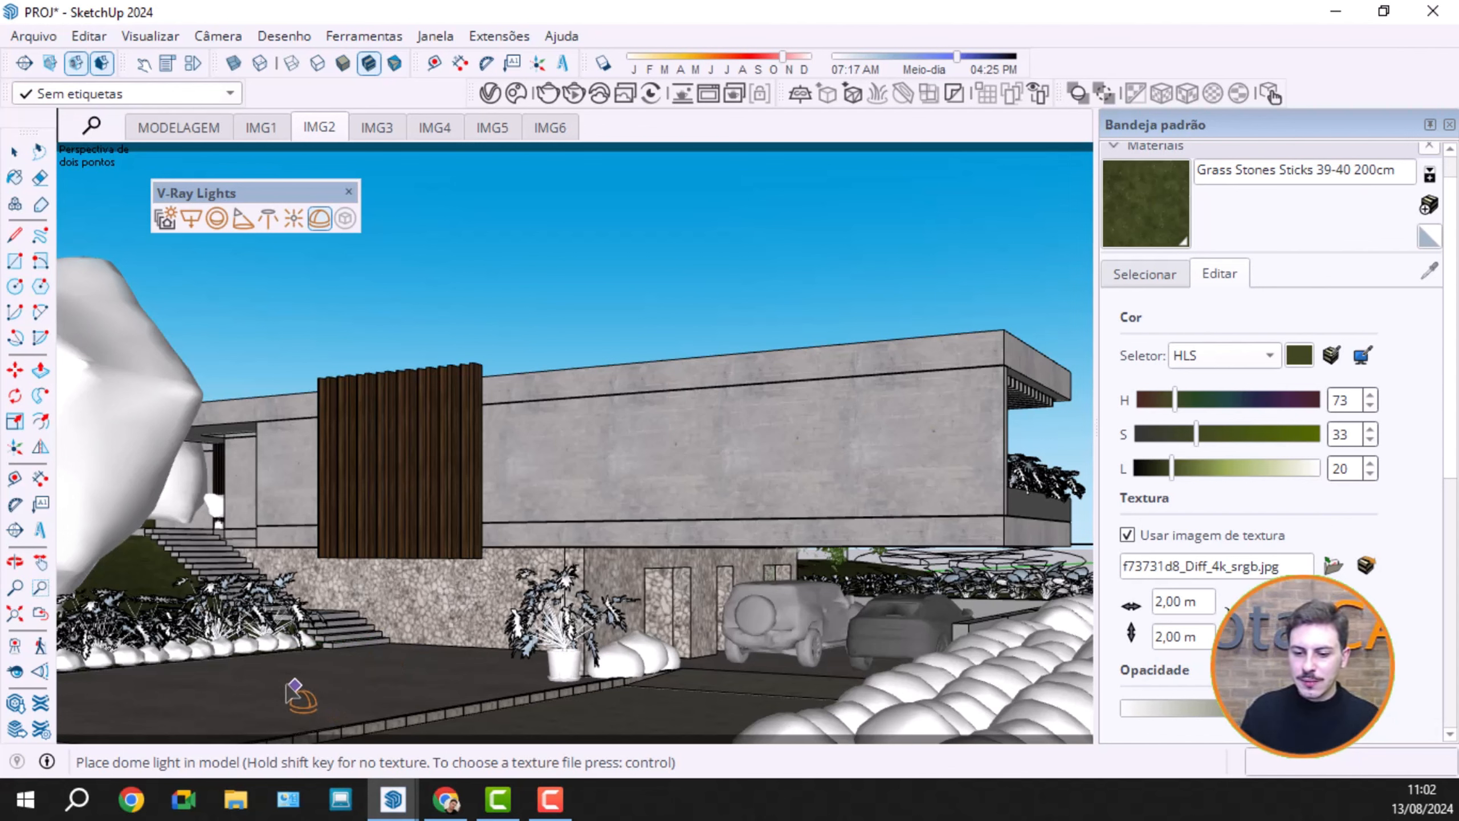
{"action": "left_click", "coordinate": [270, 681]}
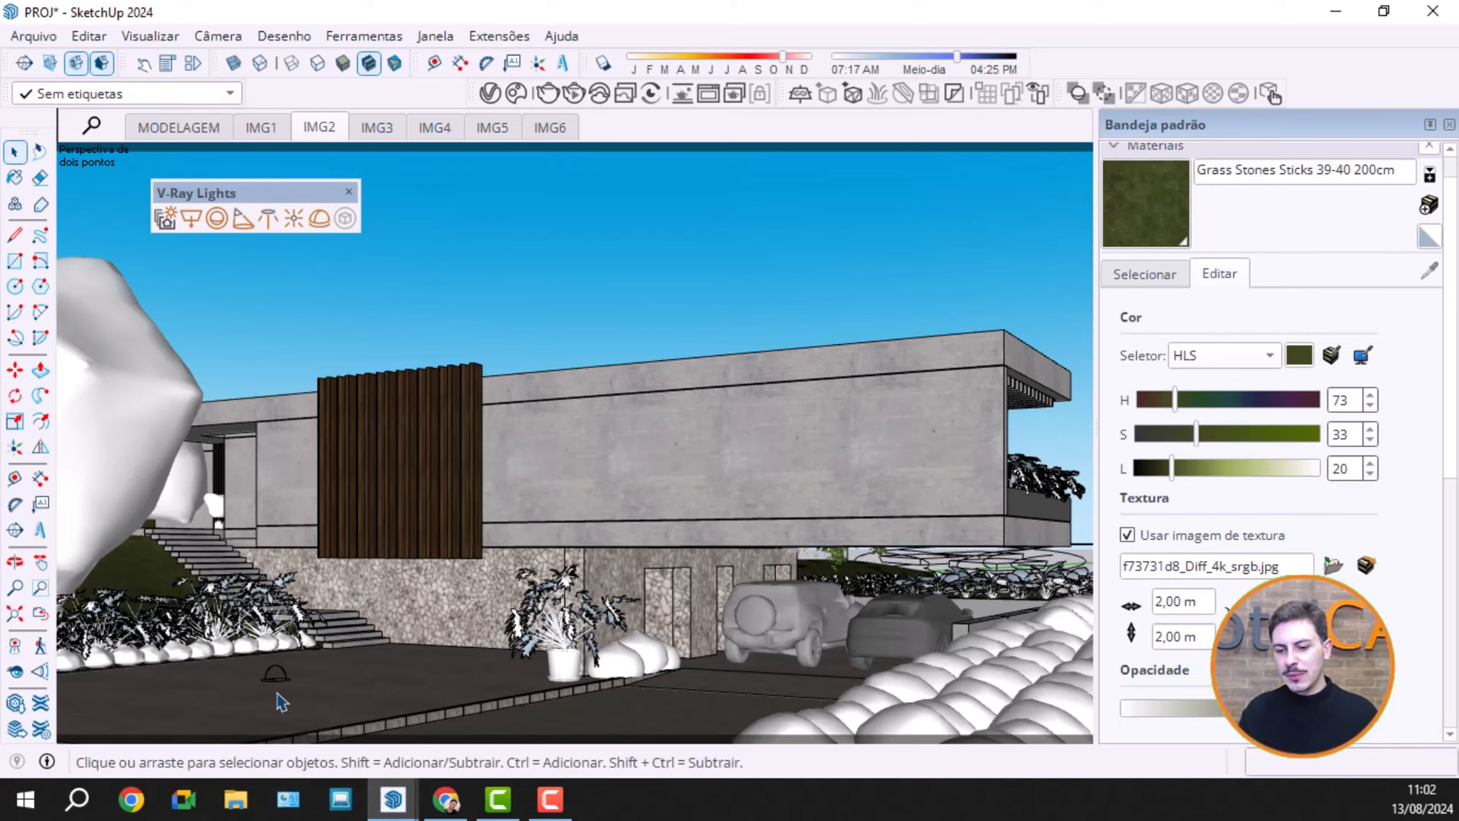
{"action": "scroll", "coordinate": [373, 595], "scroll_direction": "up", "scroll_amount": 8}
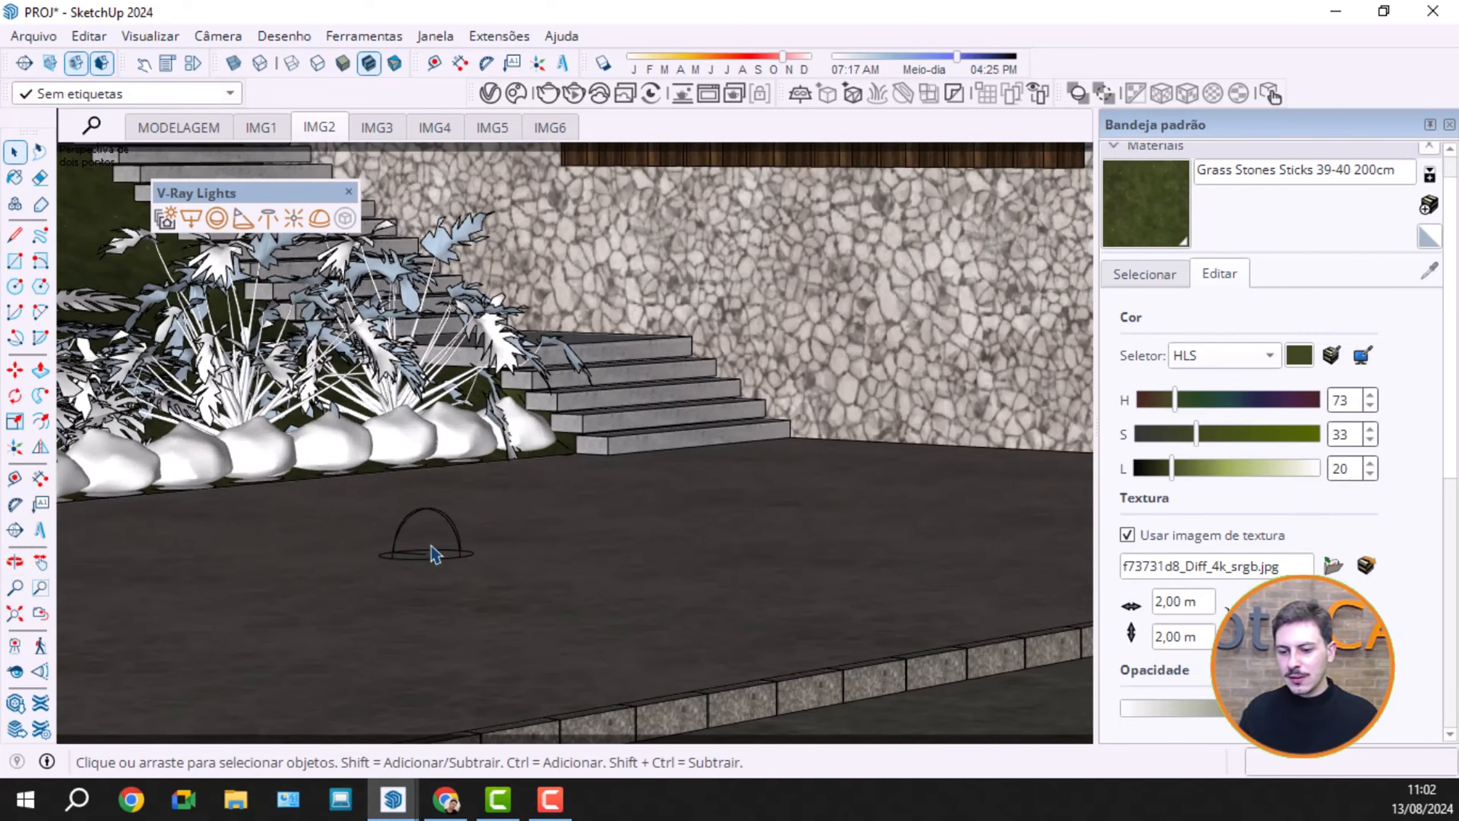
{"action": "scroll", "coordinate": [432, 546], "scroll_direction": "down", "scroll_amount": 5}
{"action": "middle_click_drag", "start_coordinate": [432, 549], "coordinate": [609, 563]}
{"action": "scroll", "coordinate": [435, 653], "scroll_direction": "up", "scroll_amount": 4}
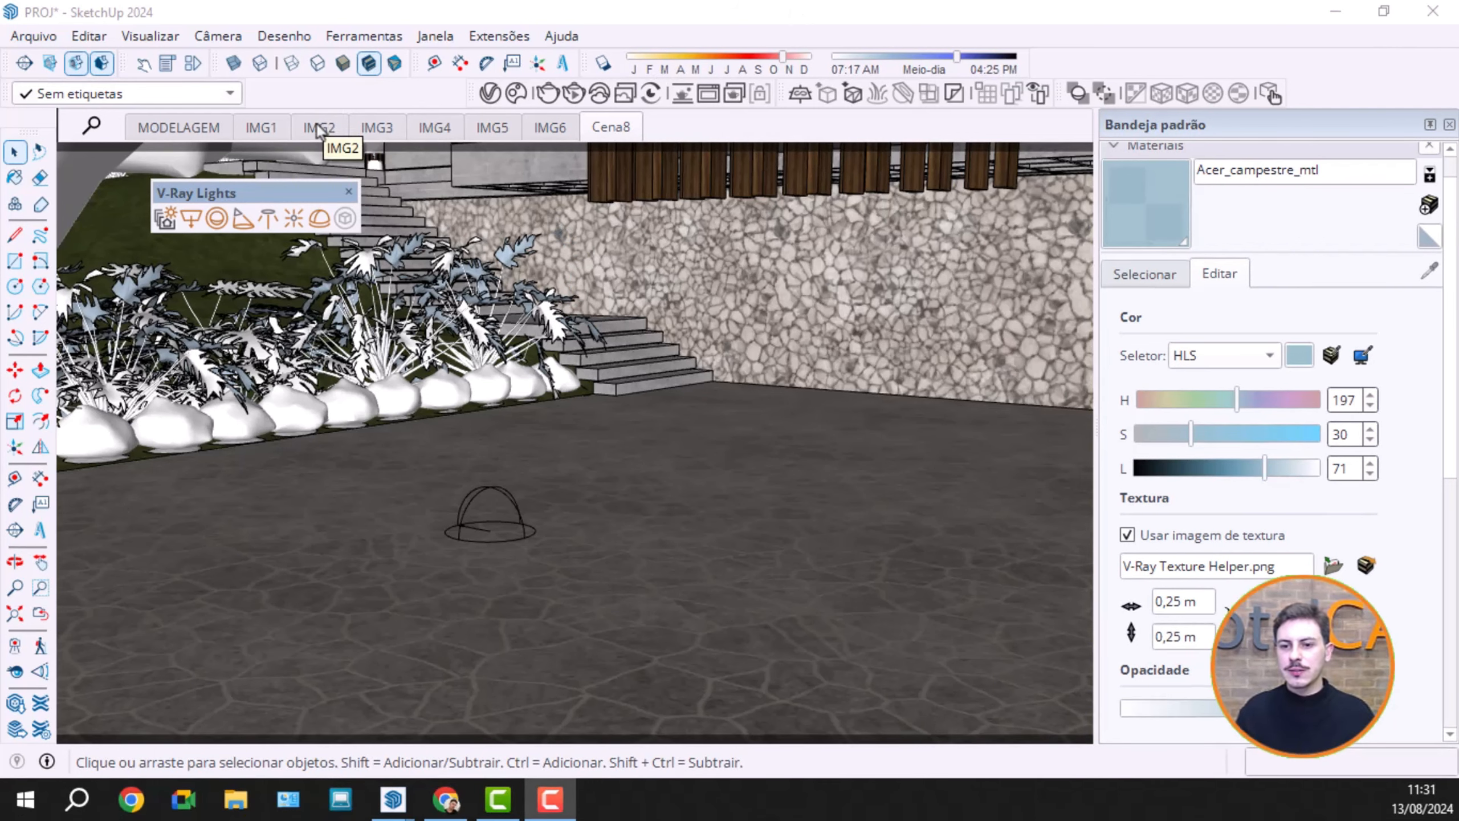
Step: Return to scene IMG2, run an interactive render and save the result to the frame buffer history
{"action": "left_click", "coordinate": [319, 128]}
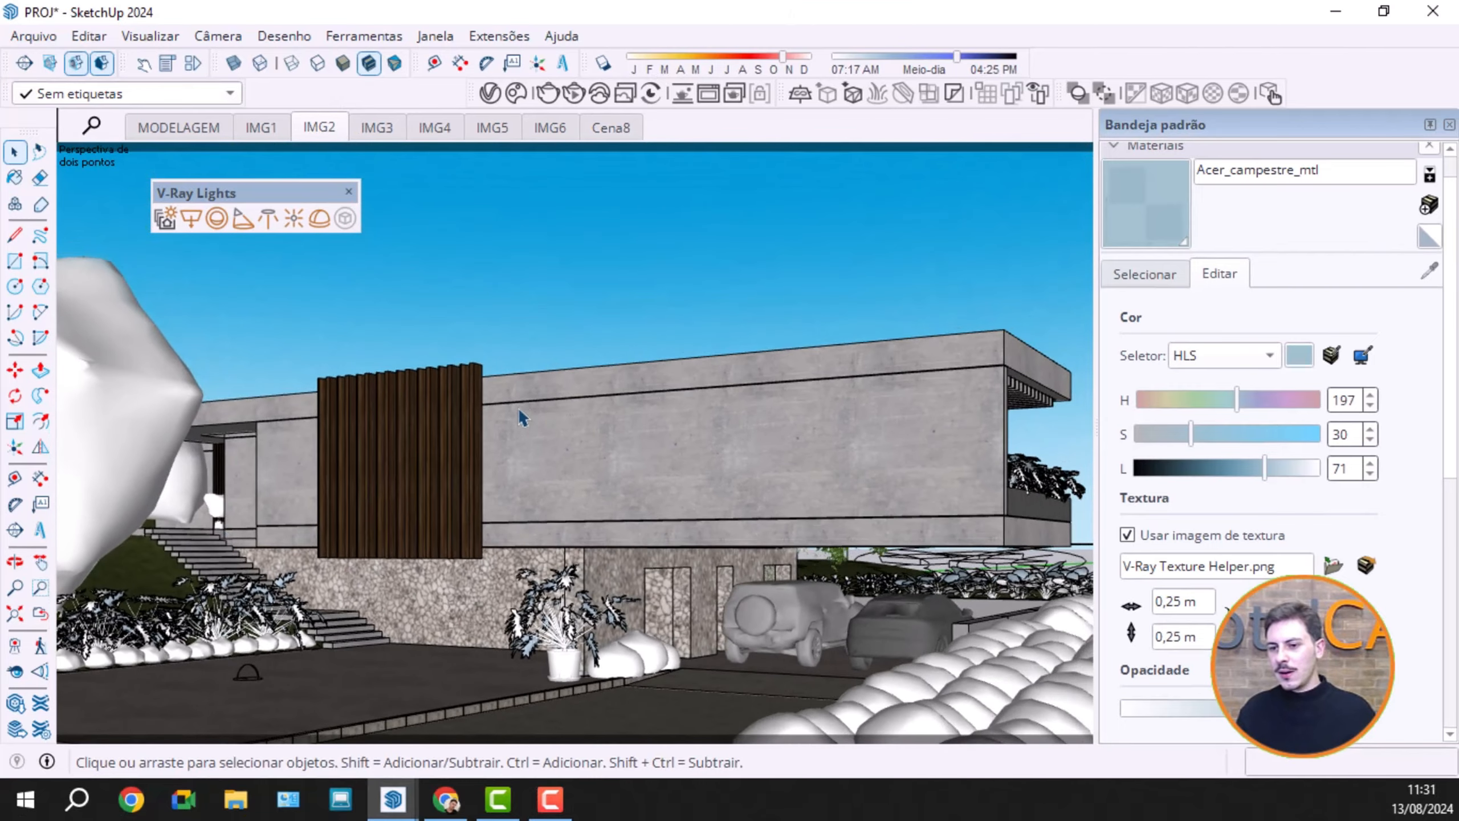
{"action": "left_click", "coordinate": [574, 94]}
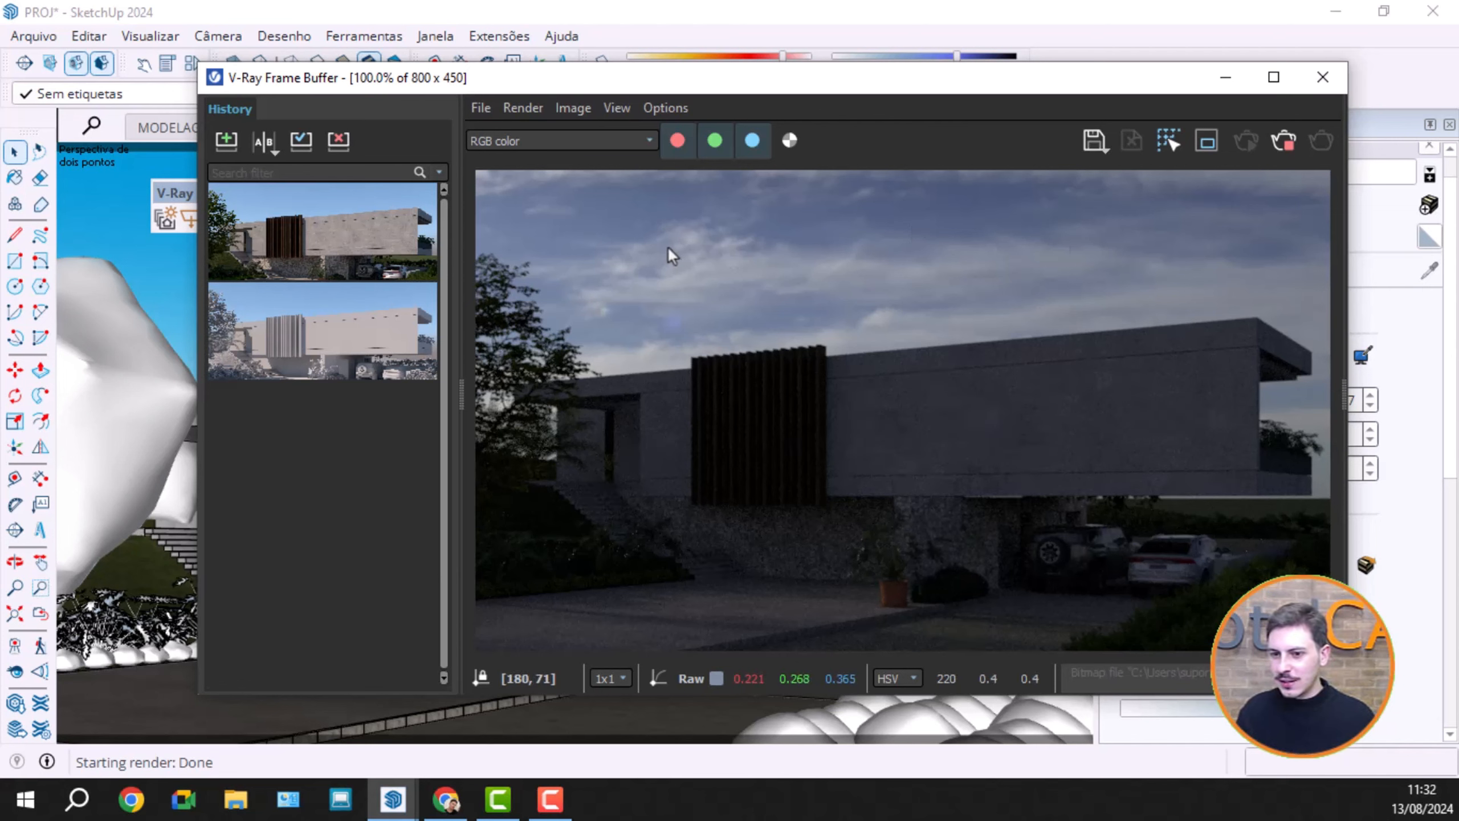
{"action": "left_click", "coordinate": [232, 146]}
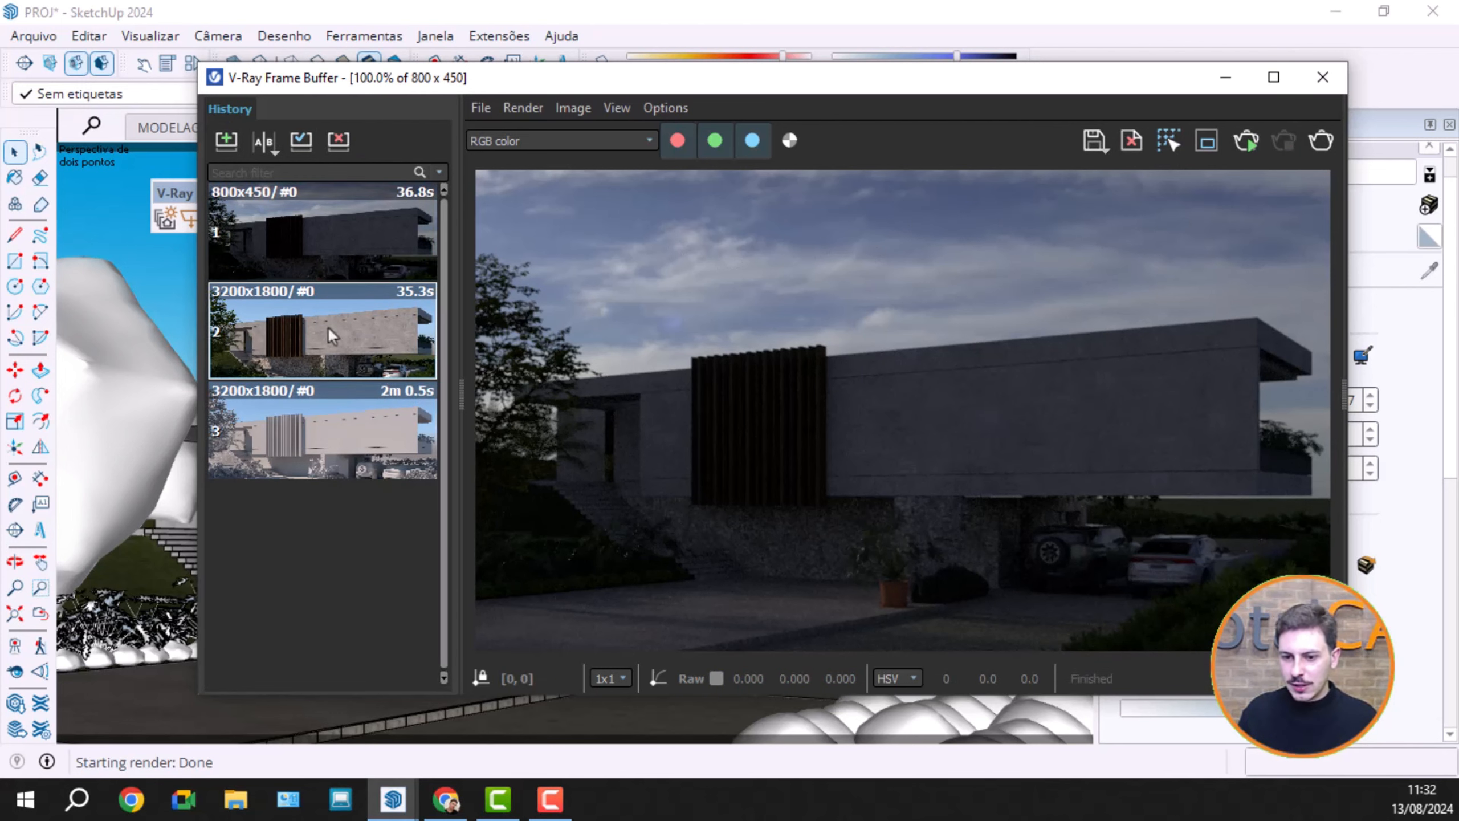
Step: Set up an A/B comparison with the earlier sunlit render as A and the new dome light render as B
{"action": "left_click", "coordinate": [264, 142]}
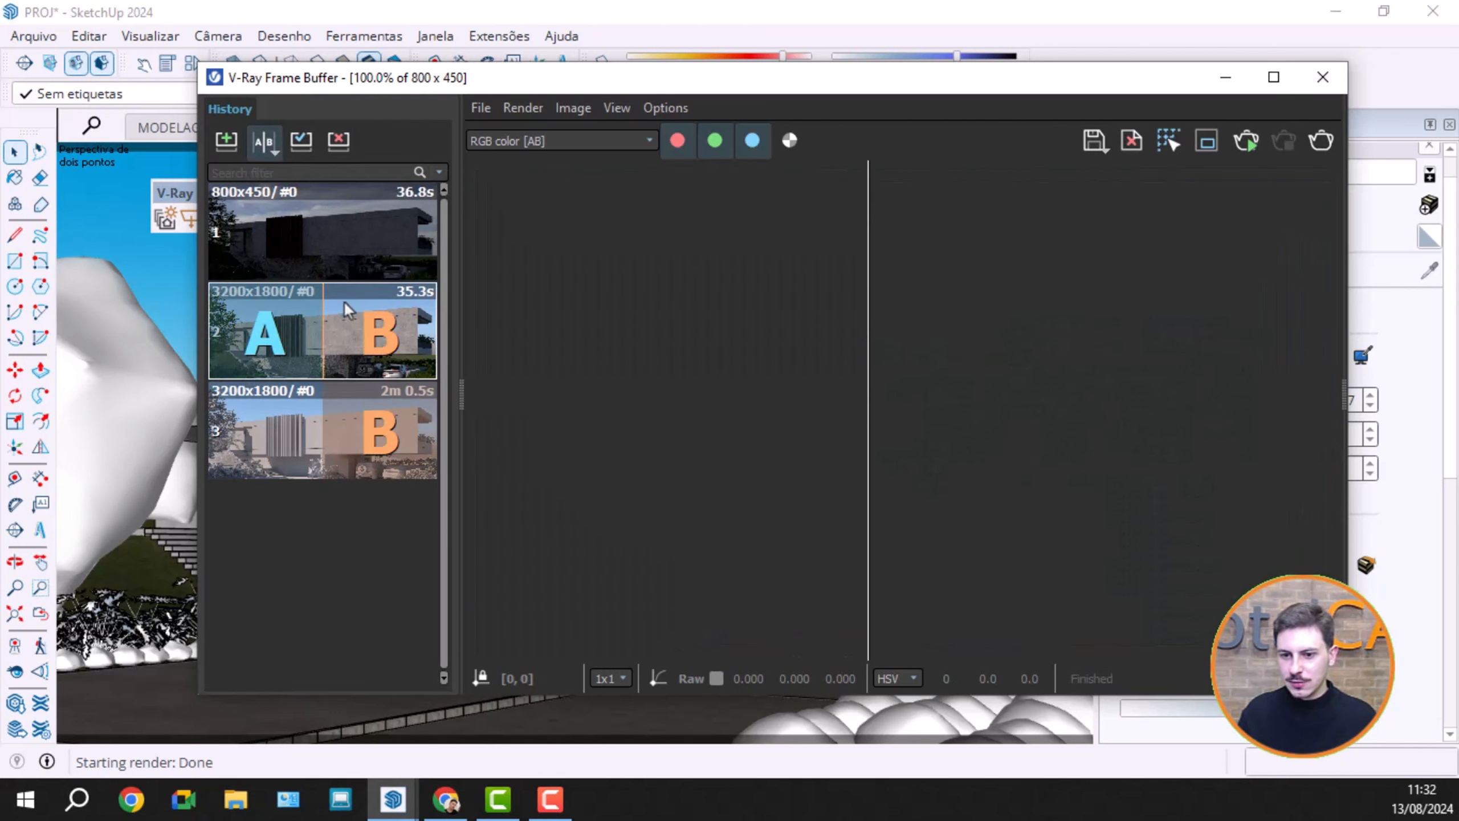
{"action": "left_click", "coordinate": [356, 245]}
{"action": "scroll", "coordinate": [948, 414], "scroll_direction": "down", "scroll_amount": 3}
{"action": "scroll", "coordinate": [924, 412], "scroll_direction": "up", "scroll_amount": 2}
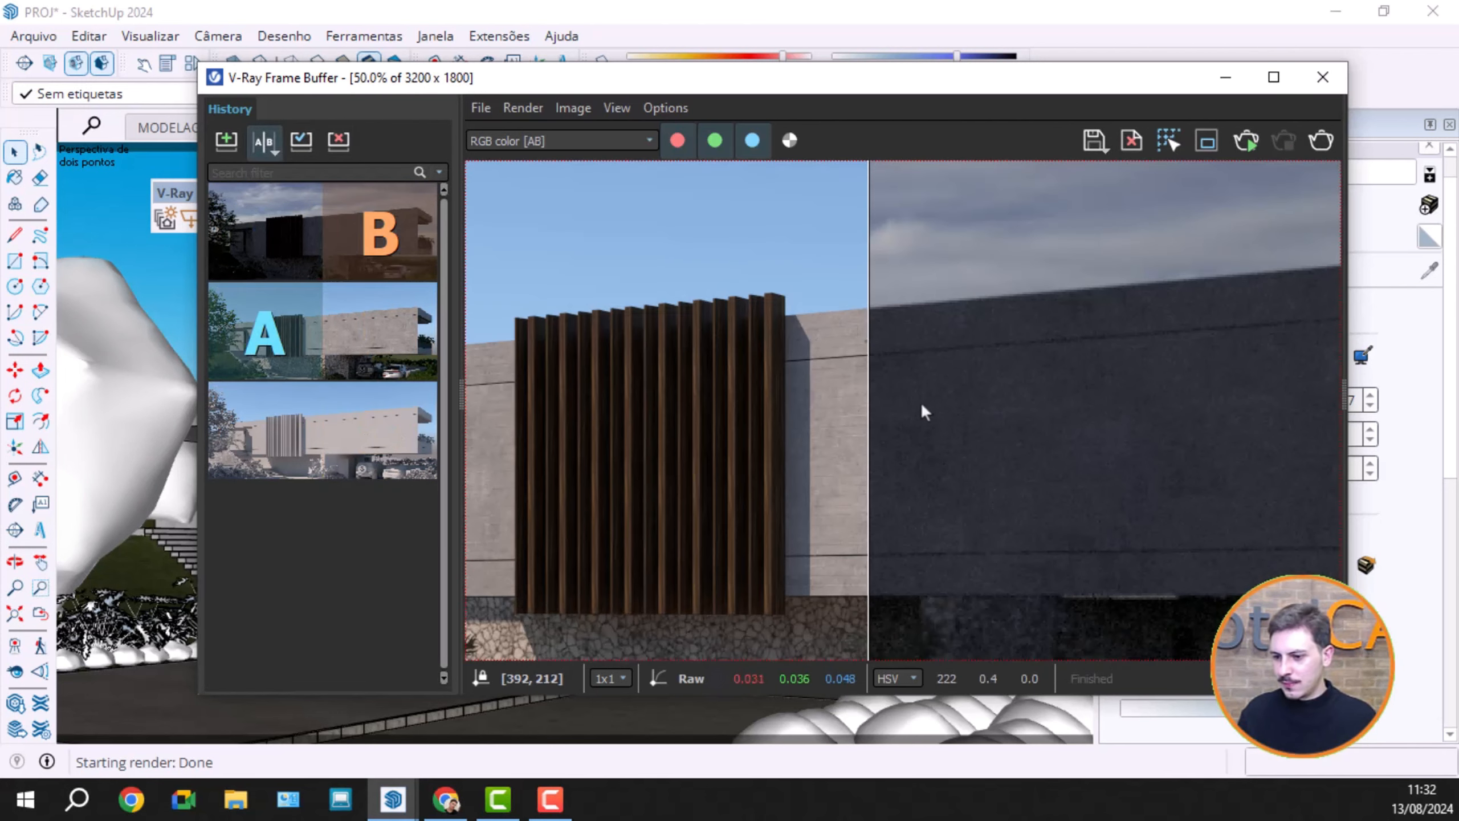
{"action": "scroll", "coordinate": [873, 460], "scroll_direction": "down", "scroll_amount": 1}
{"action": "scroll", "coordinate": [871, 463], "scroll_direction": "down", "scroll_amount": 1}
{"action": "scroll", "coordinate": [871, 462], "scroll_direction": "up", "scroll_amount": 1}
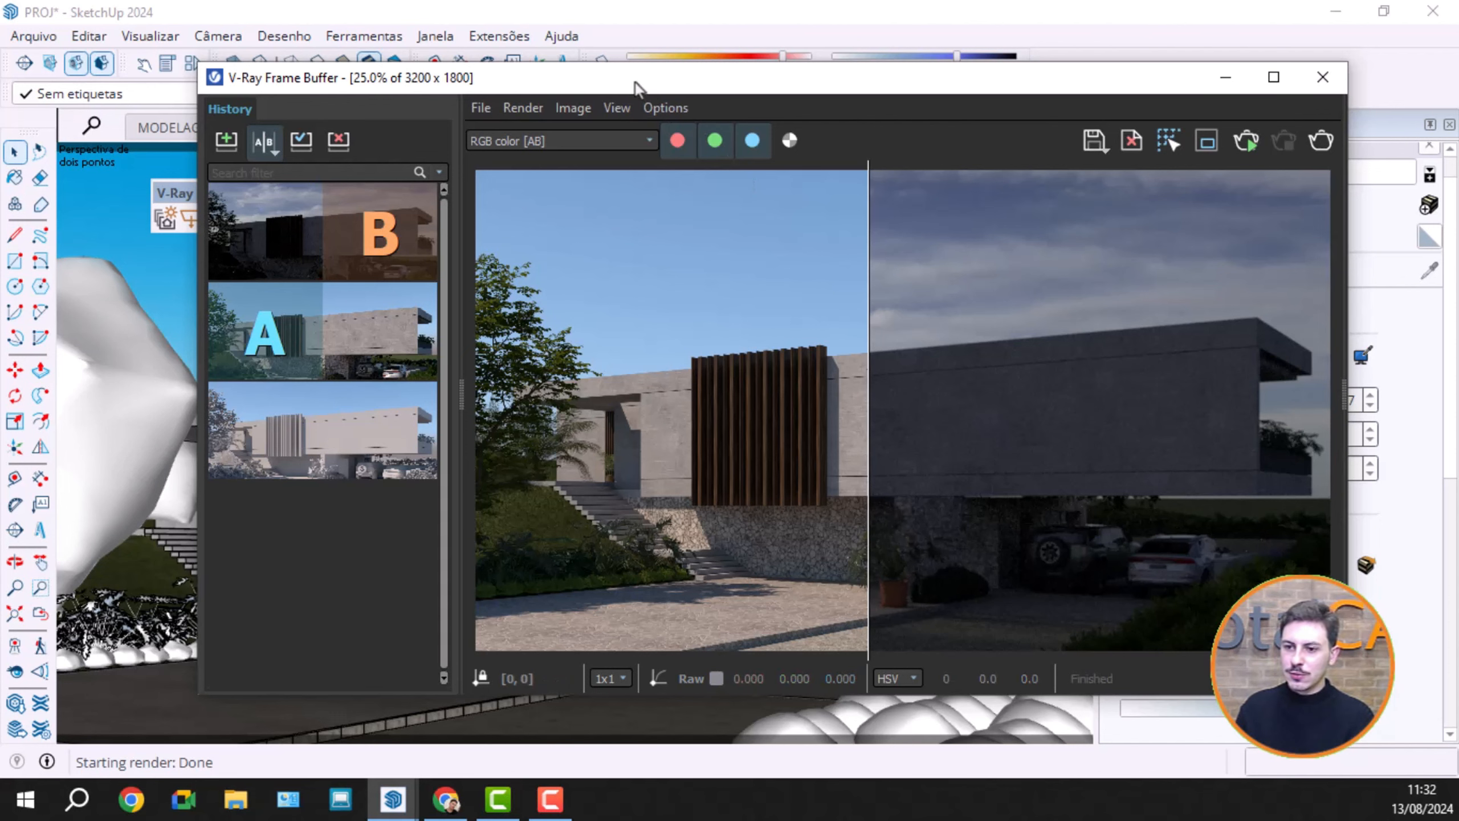
Step: Enlarge the frame buffer window and sweep the comparison divider across the full sunlit and dome light renders
{"action": "left_click_drag", "start_coordinate": [634, 86], "coordinate": [482, 39]}
{"action": "left_click_drag", "start_coordinate": [1196, 648], "coordinate": [1410, 739]}
{"action": "left_click_drag", "start_coordinate": [821, 443], "coordinate": [1302, 526]}
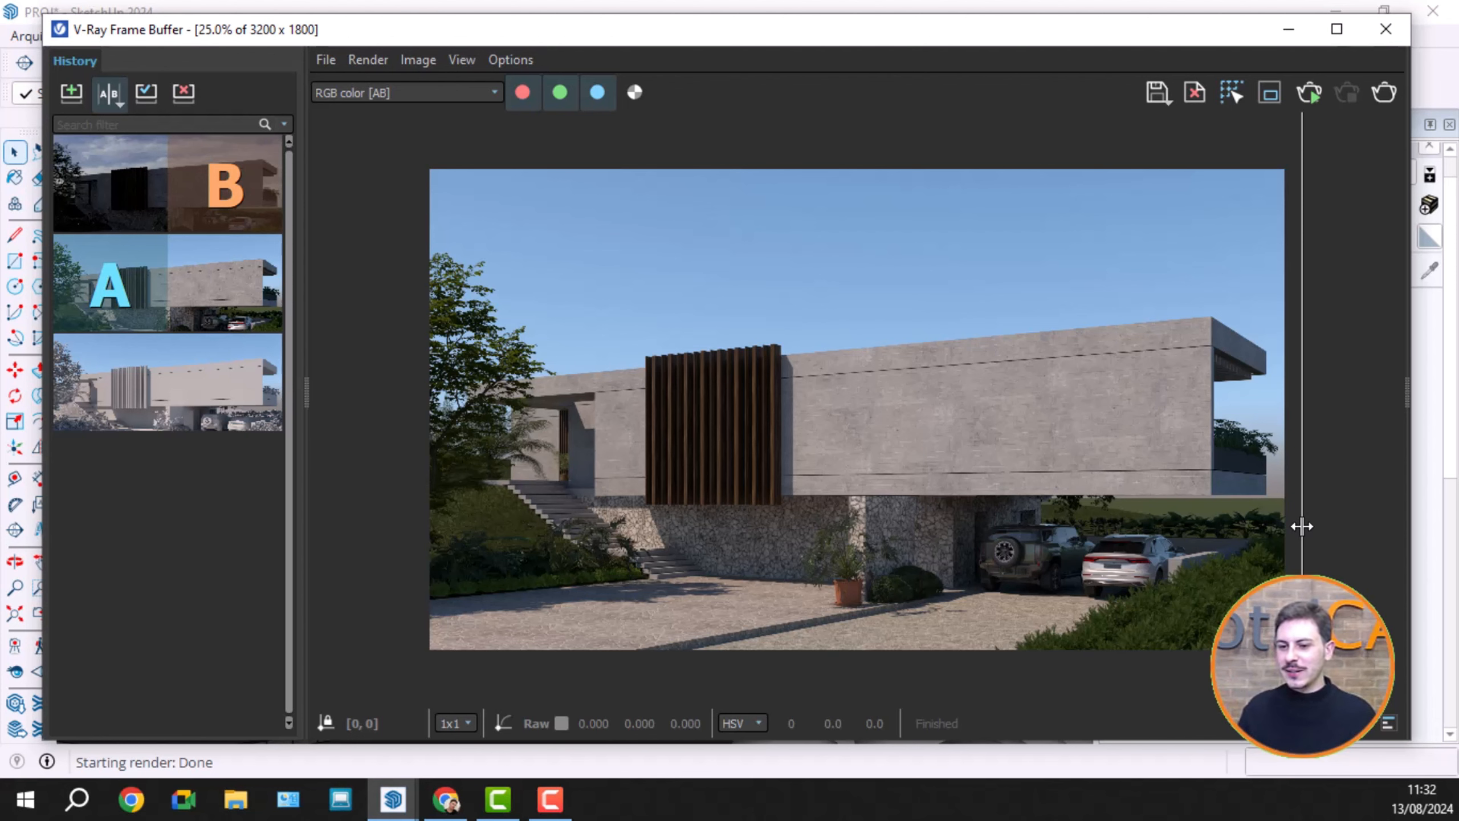
{"action": "left_click_drag", "start_coordinate": [1302, 526], "coordinate": [386, 409]}
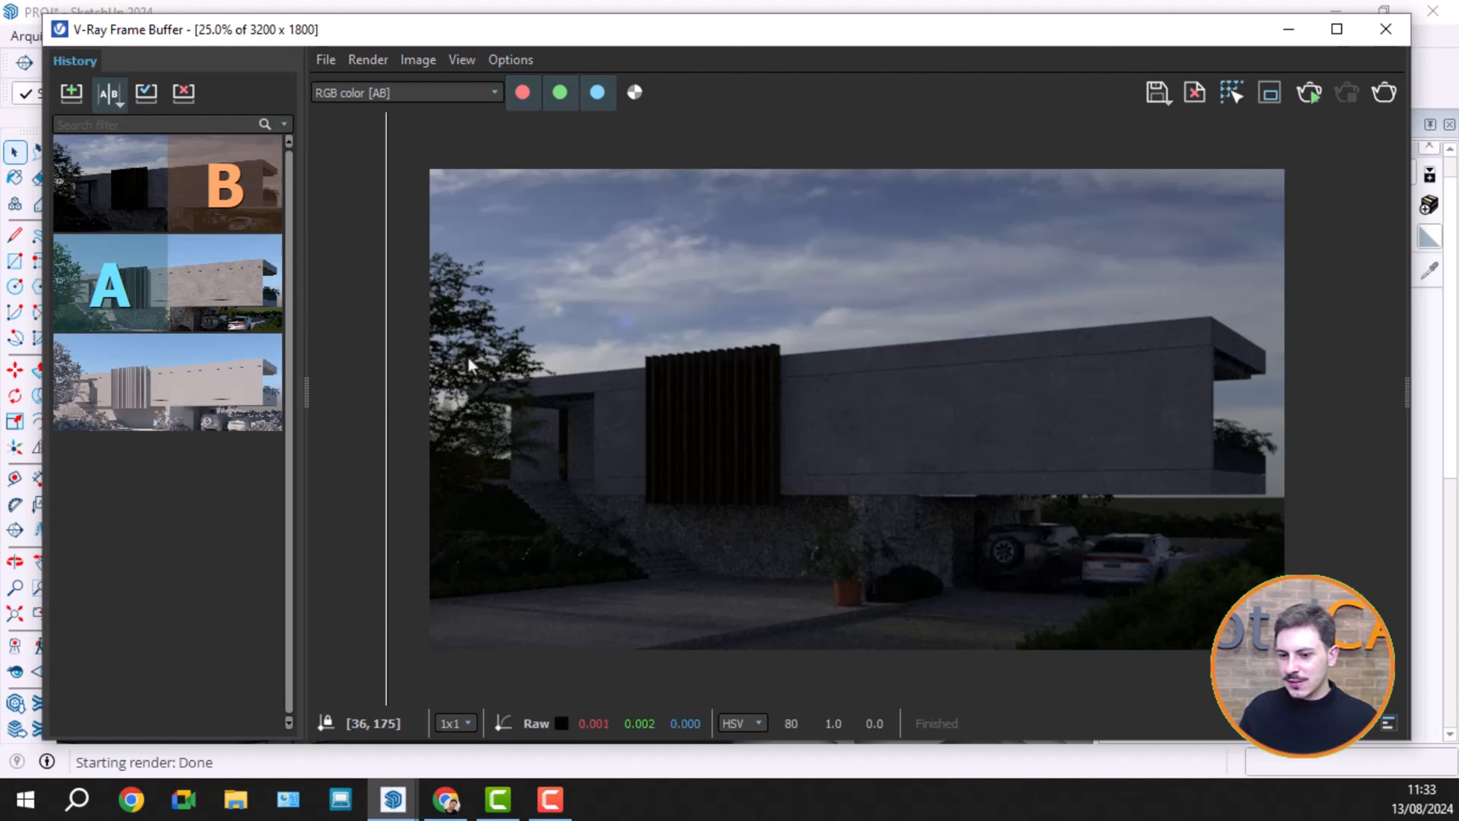
{"action": "left_click", "coordinate": [1303, 38]}
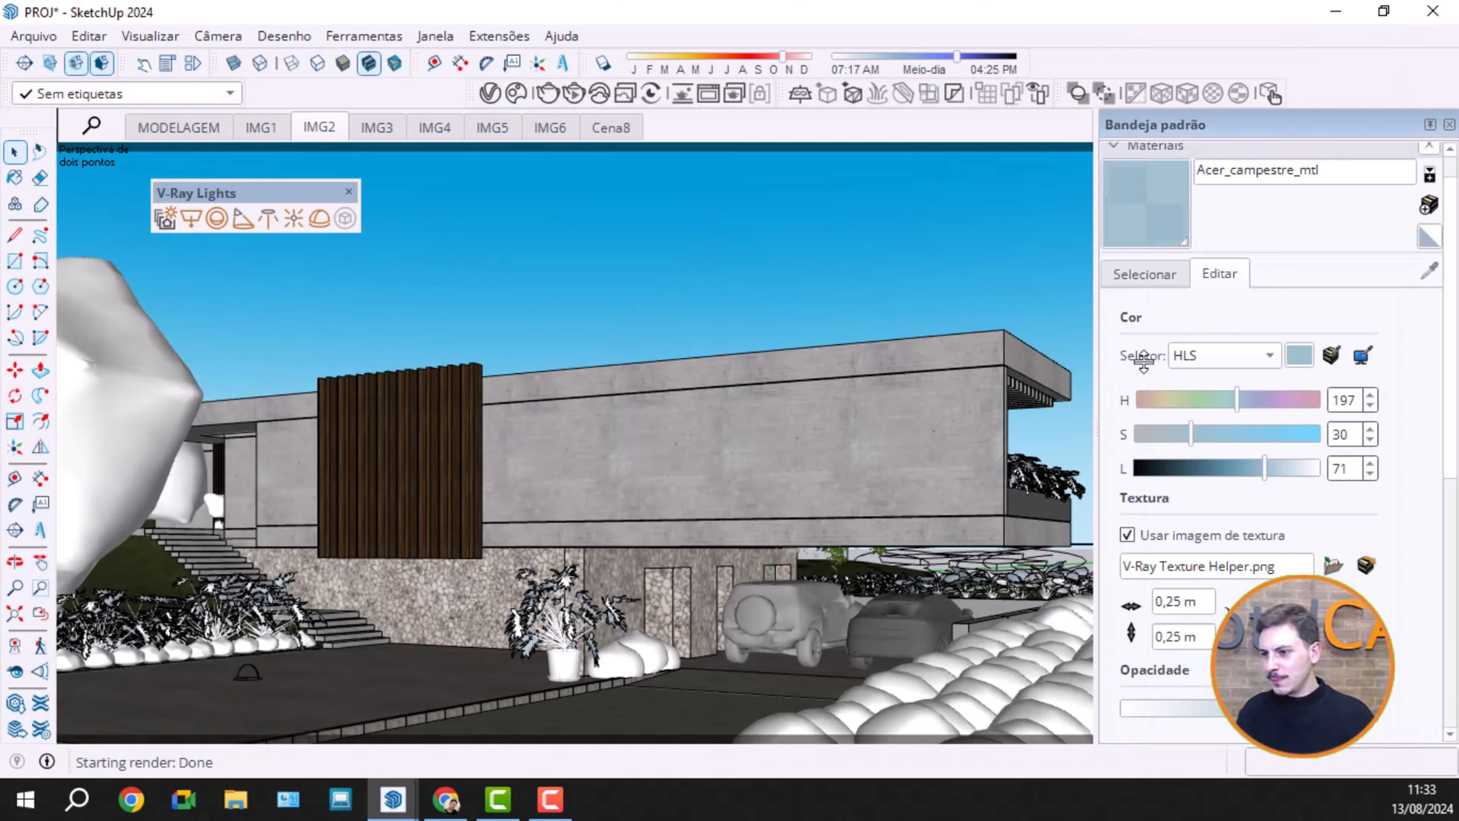
Step: Open the V-Ray Asset Editor, restart the interactive render, and reposition the frame buffer with its history collapsed
{"action": "left_click", "coordinate": [489, 93]}
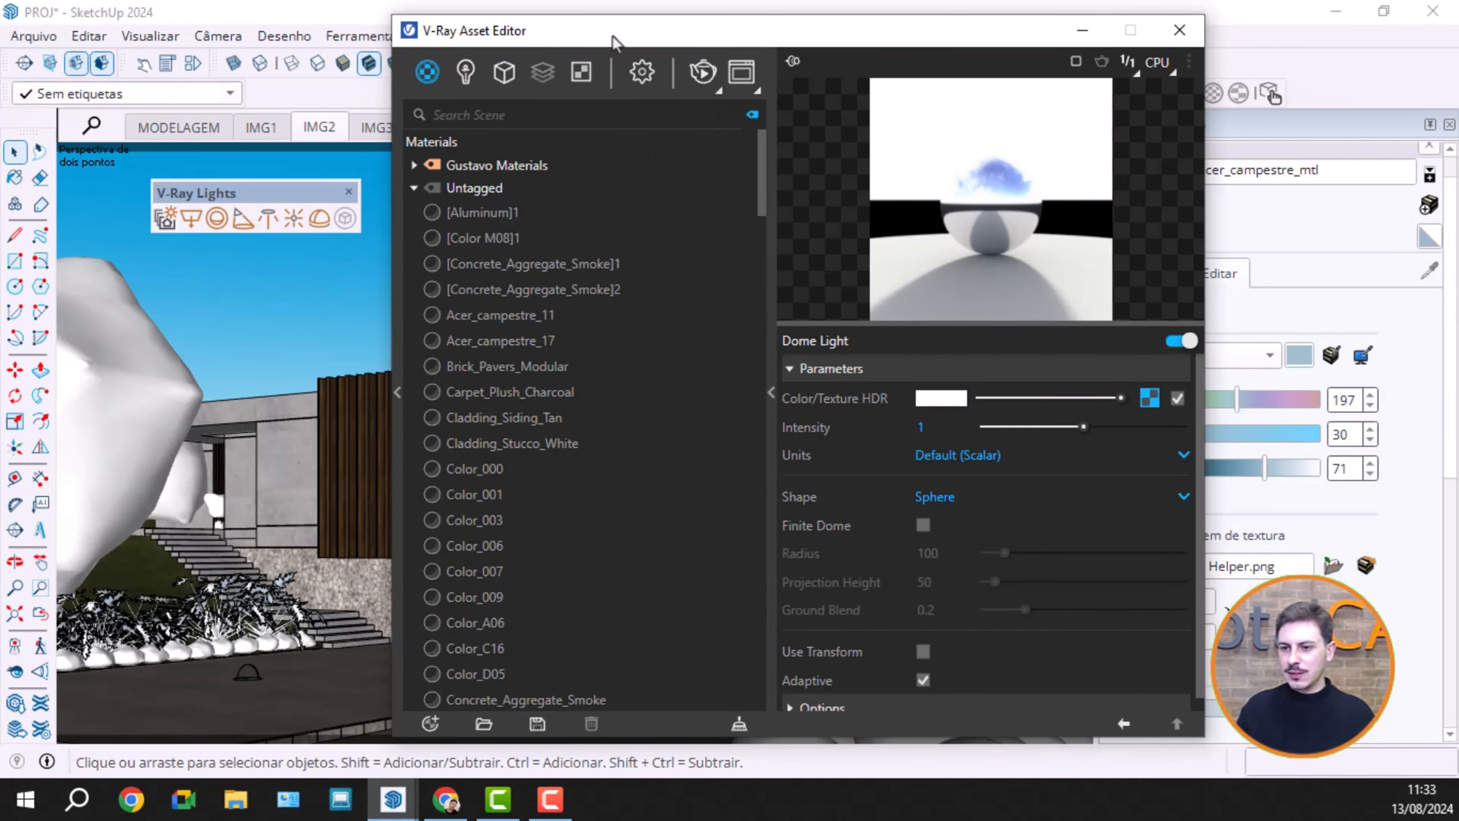
{"action": "left_click_drag", "start_coordinate": [605, 41], "coordinate": [862, 44]}
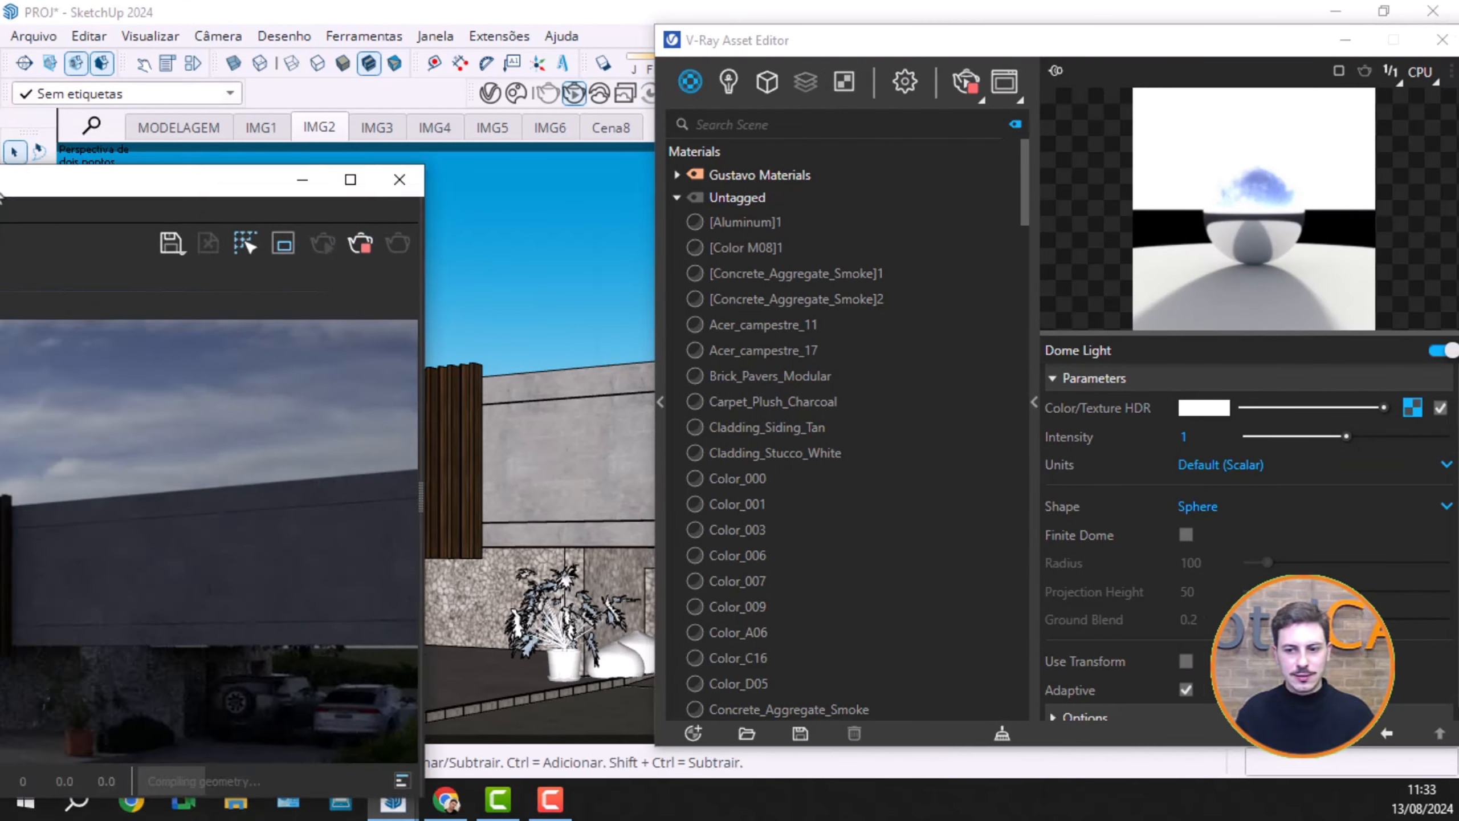
{"action": "left_click_drag", "start_coordinate": [35, 158], "coordinate": [949, 71]}
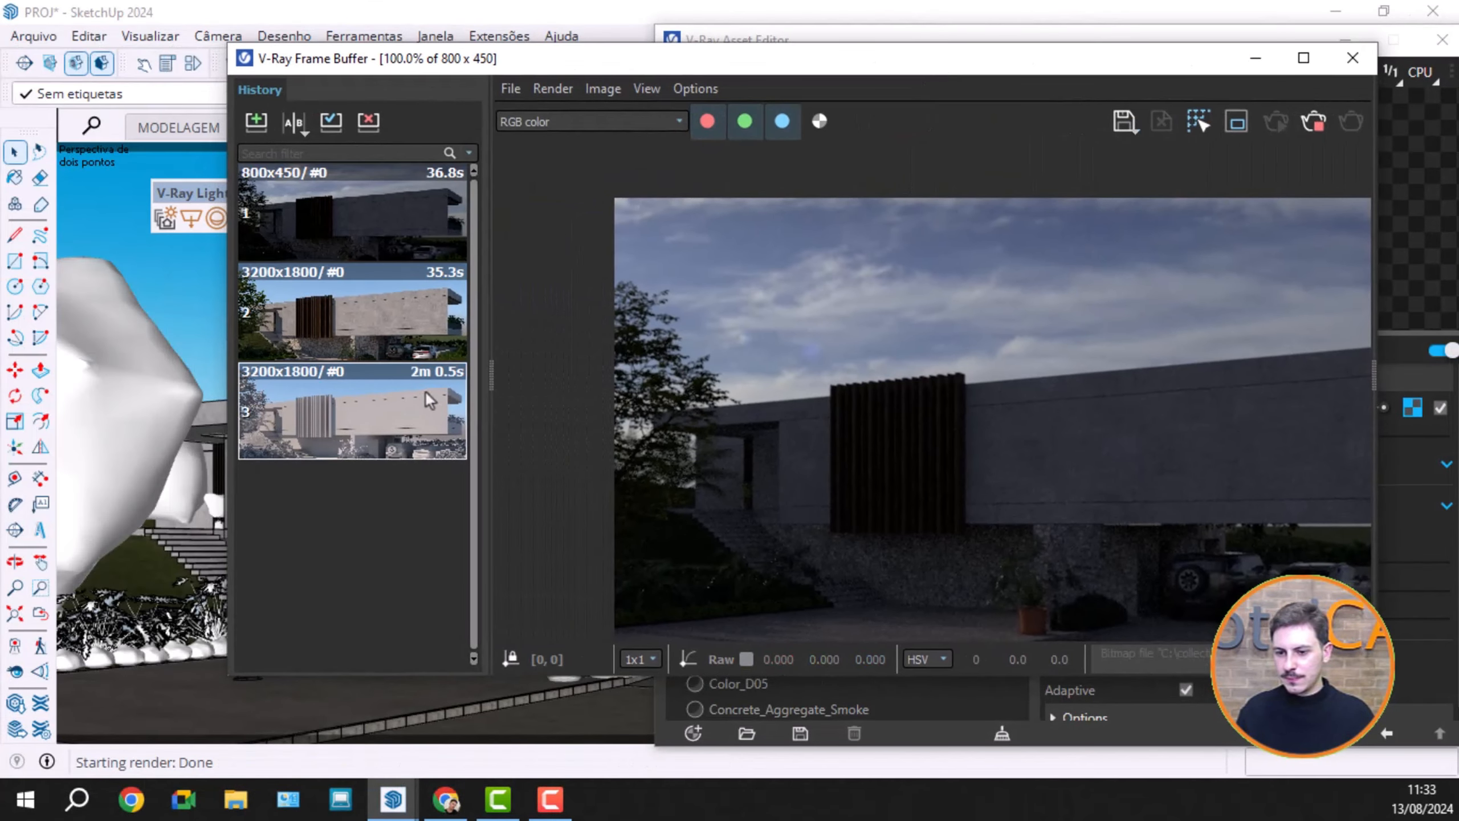
{"action": "left_click", "coordinate": [491, 376]}
{"action": "left_click_drag", "start_coordinate": [1070, 60], "coordinate": [594, 86]}
Step: Collapse the Asset Editor's material library and properties sections and place the editor beside the live render
{"action": "left_click", "coordinate": [1097, 49]}
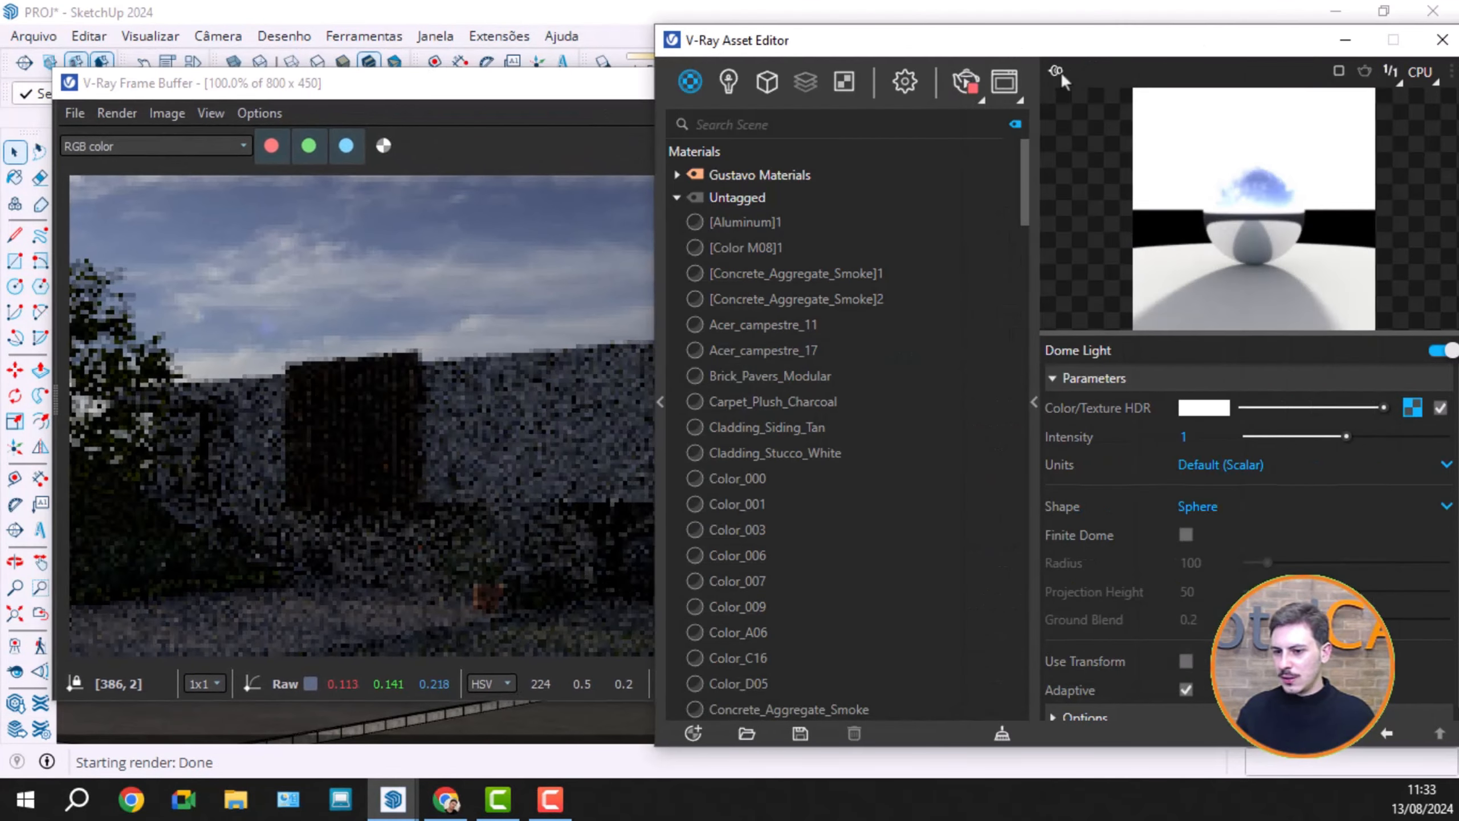
{"action": "left_click", "coordinate": [666, 322]}
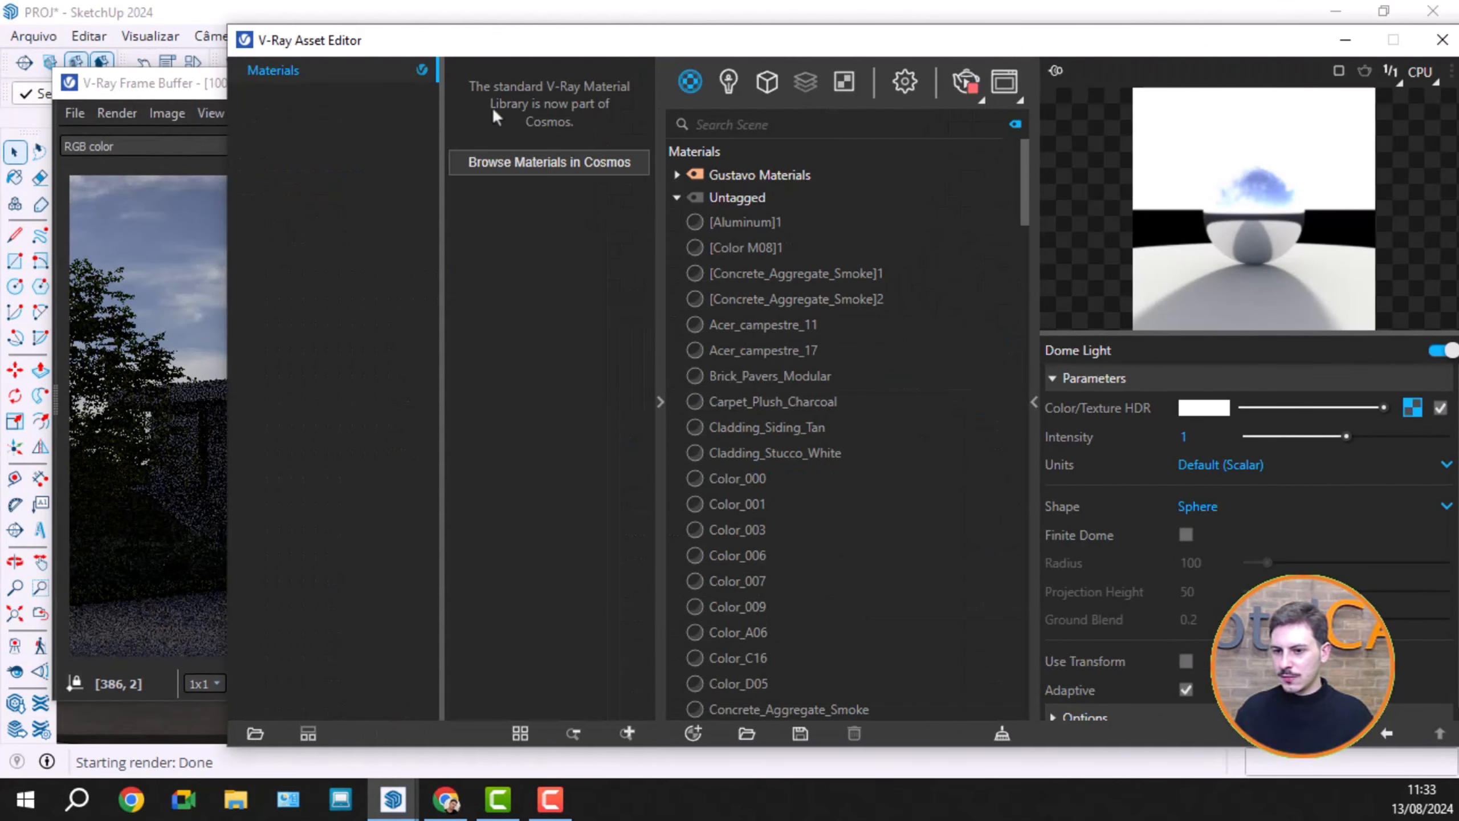
{"action": "left_click", "coordinate": [660, 401]}
{"action": "left_click", "coordinate": [1034, 402]}
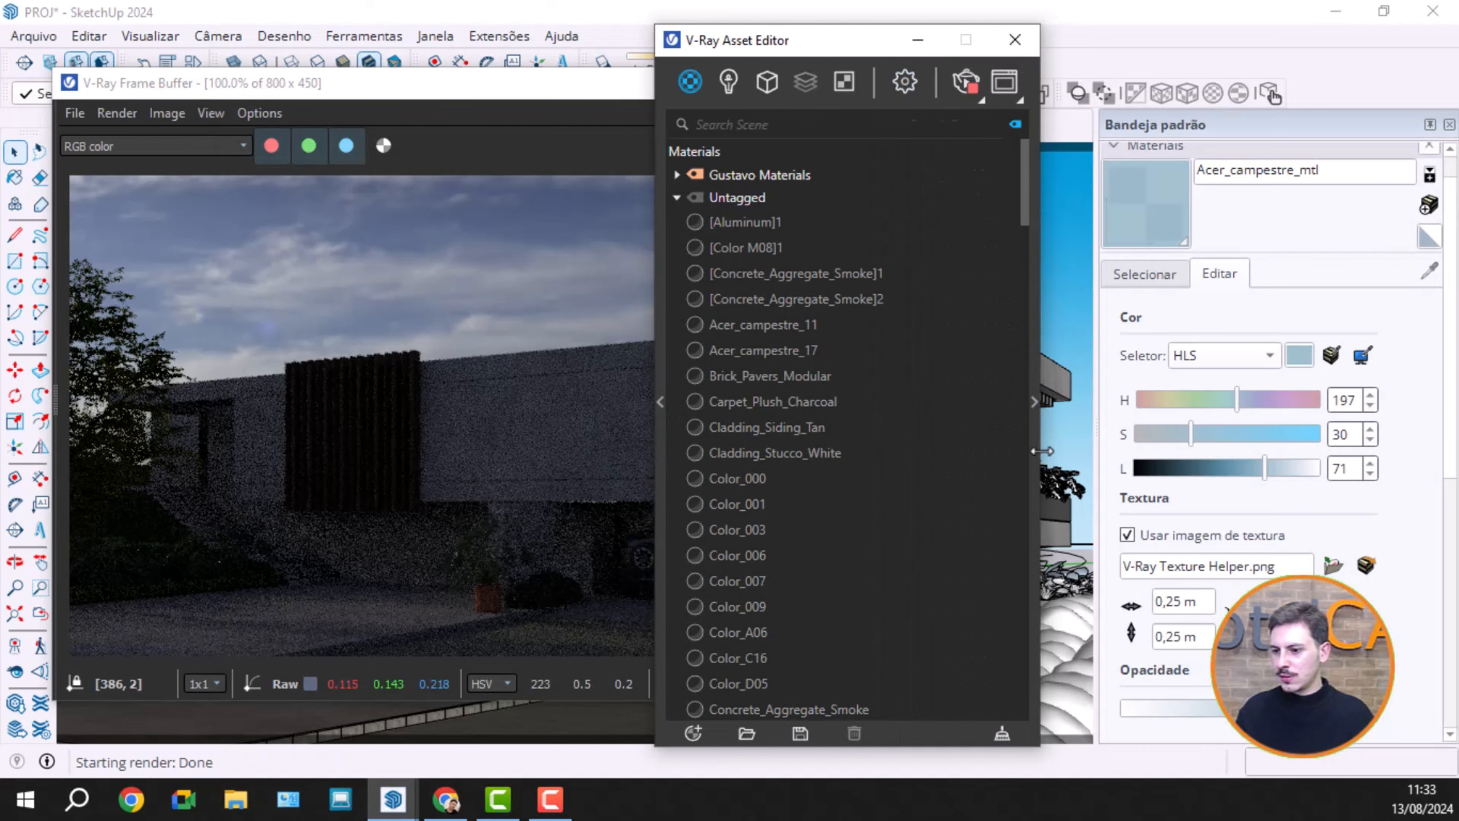
{"action": "left_click_drag", "start_coordinate": [860, 40], "coordinate": [1103, 33]}
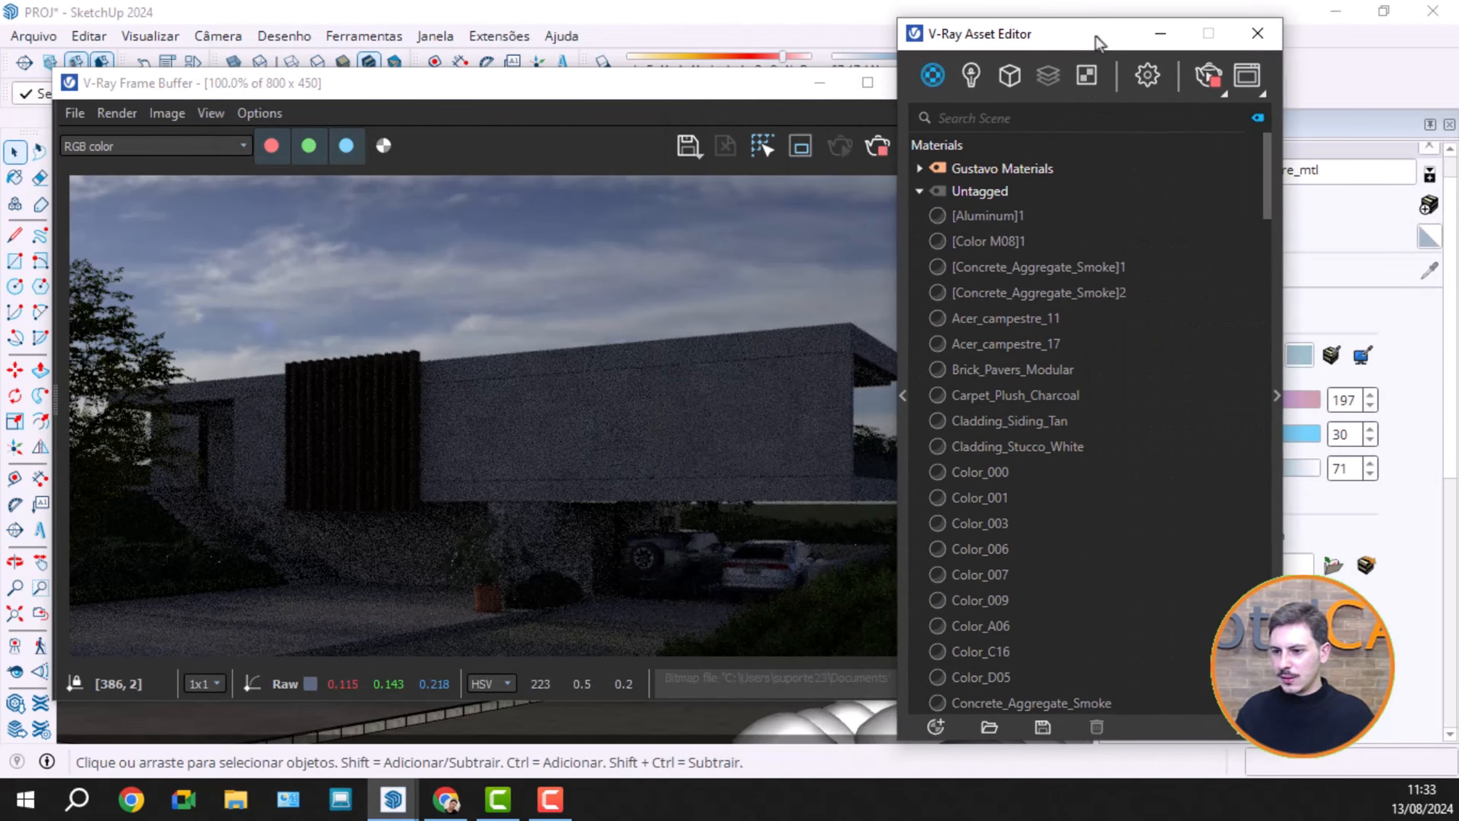
Step: Expand the Dome Light's parameters in the Asset Editor beside the live render and set its intensity to 2
{"action": "left_click", "coordinate": [970, 75]}
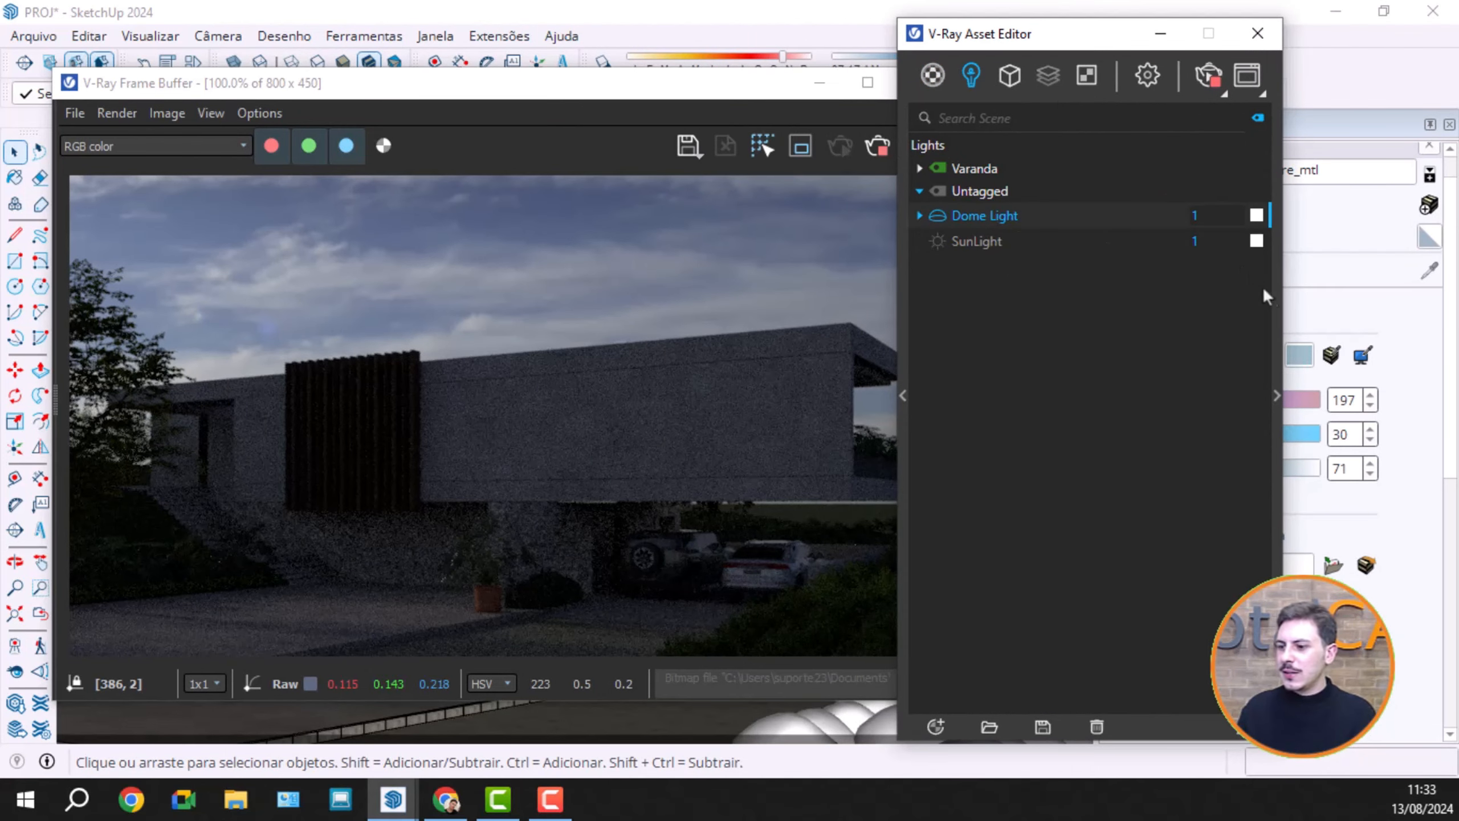
{"action": "left_click", "coordinate": [1274, 345]}
{"action": "left_click_drag", "start_coordinate": [1310, 39], "coordinate": [1129, 25]}
{"action": "left_click_drag", "start_coordinate": [564, 90], "coordinate": [497, 71]}
{"action": "left_click", "coordinate": [1221, 36]}
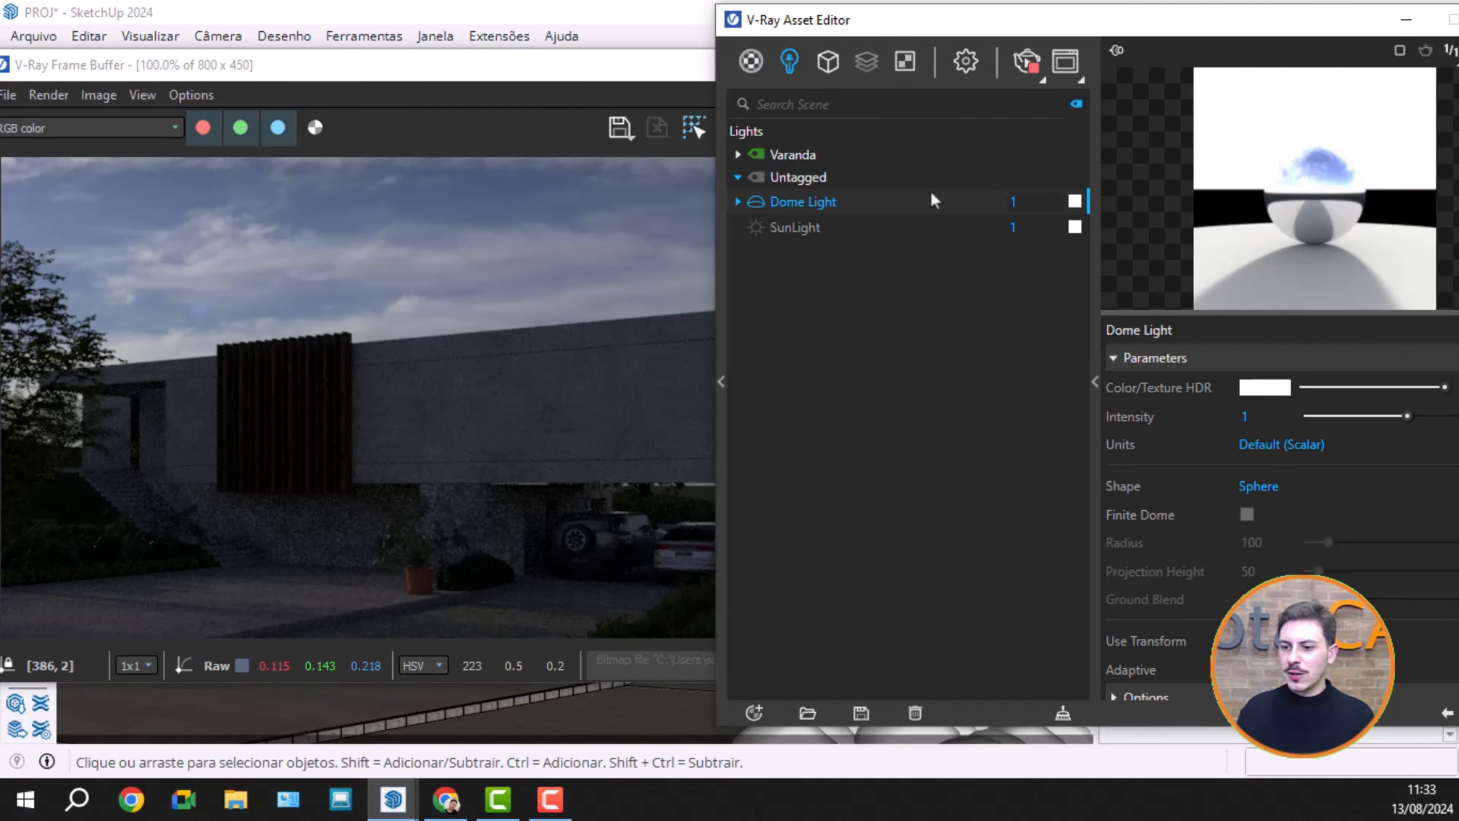
{"action": "left_click_drag", "start_coordinate": [1268, 23], "coordinate": [1183, 28]}
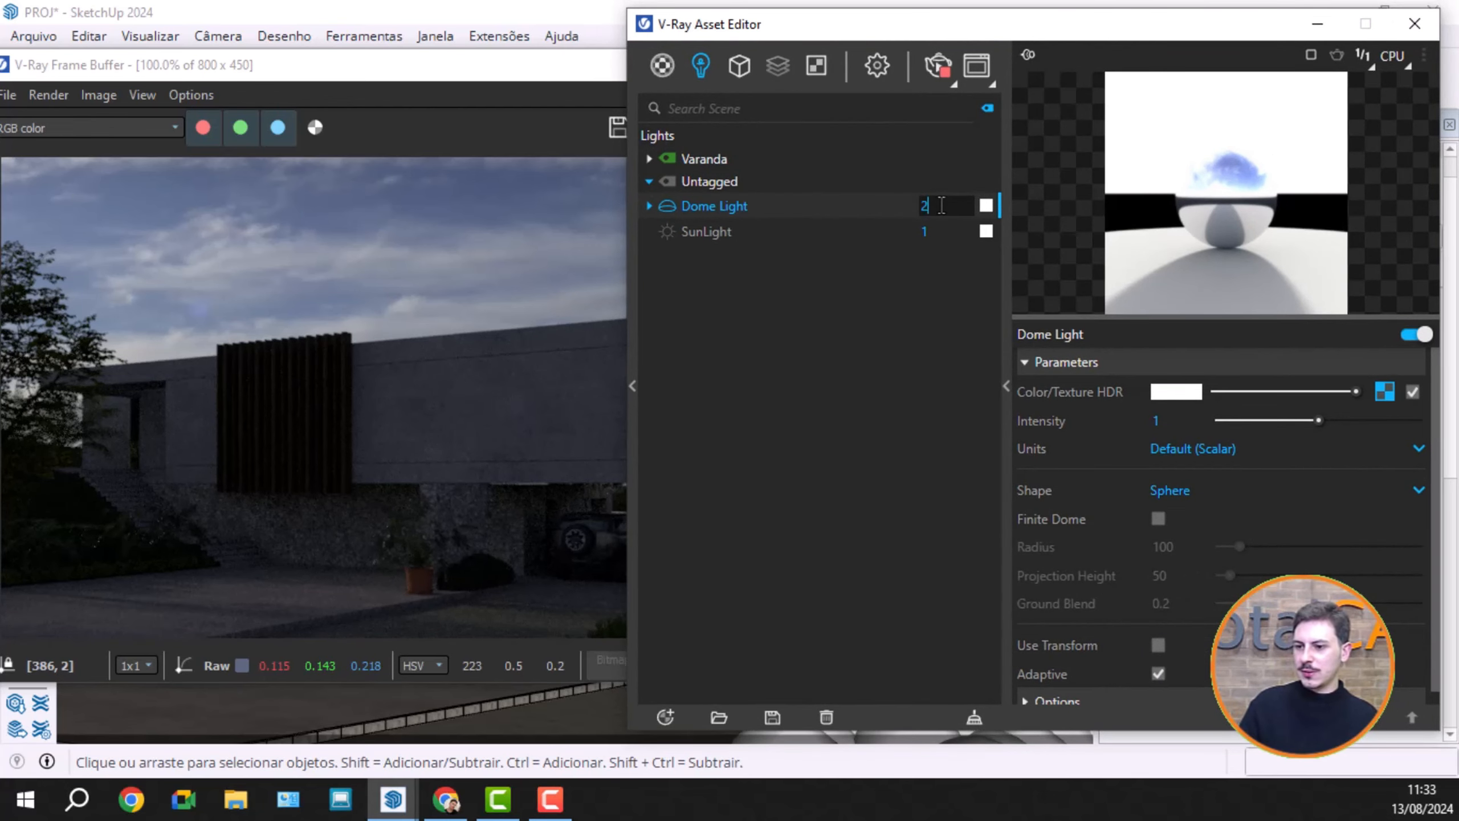
{"action": "key", "text": "Return"}
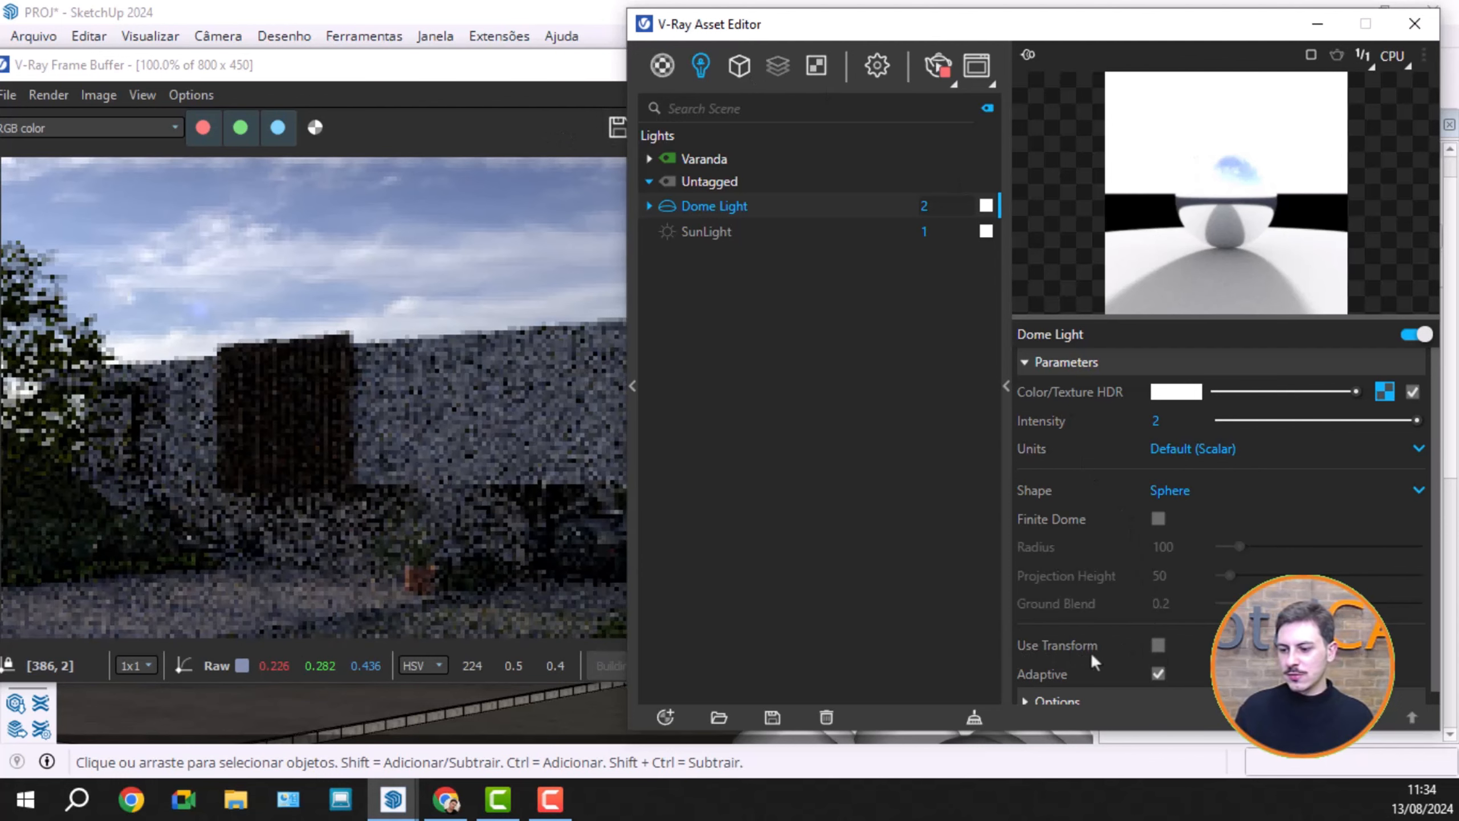
Step: Enable Use Transform for the Dome Light and rearrange the windows so the model shows beside the live render
{"action": "left_click", "coordinate": [1158, 644]}
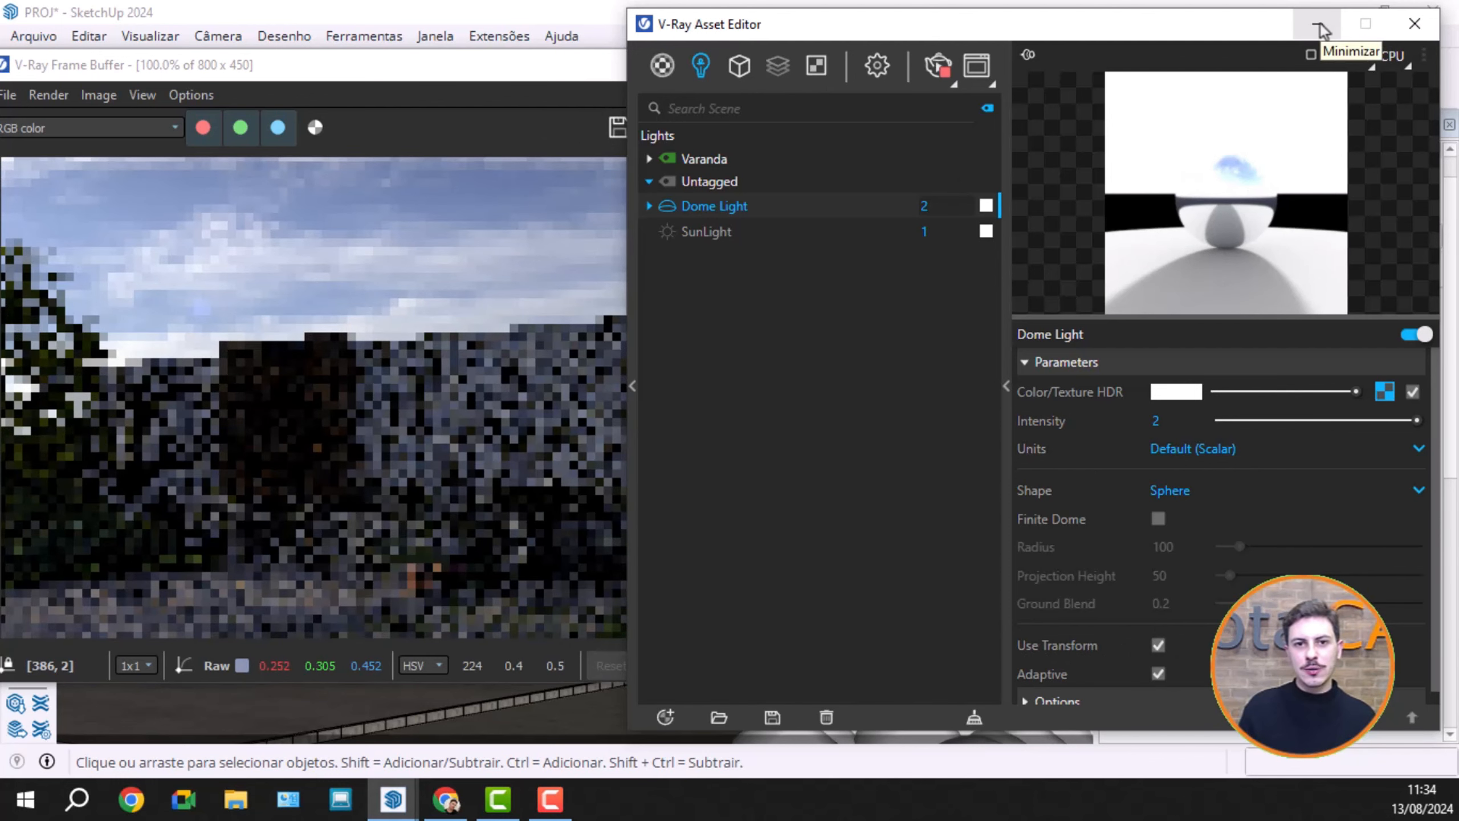
{"action": "left_click", "coordinate": [1318, 26]}
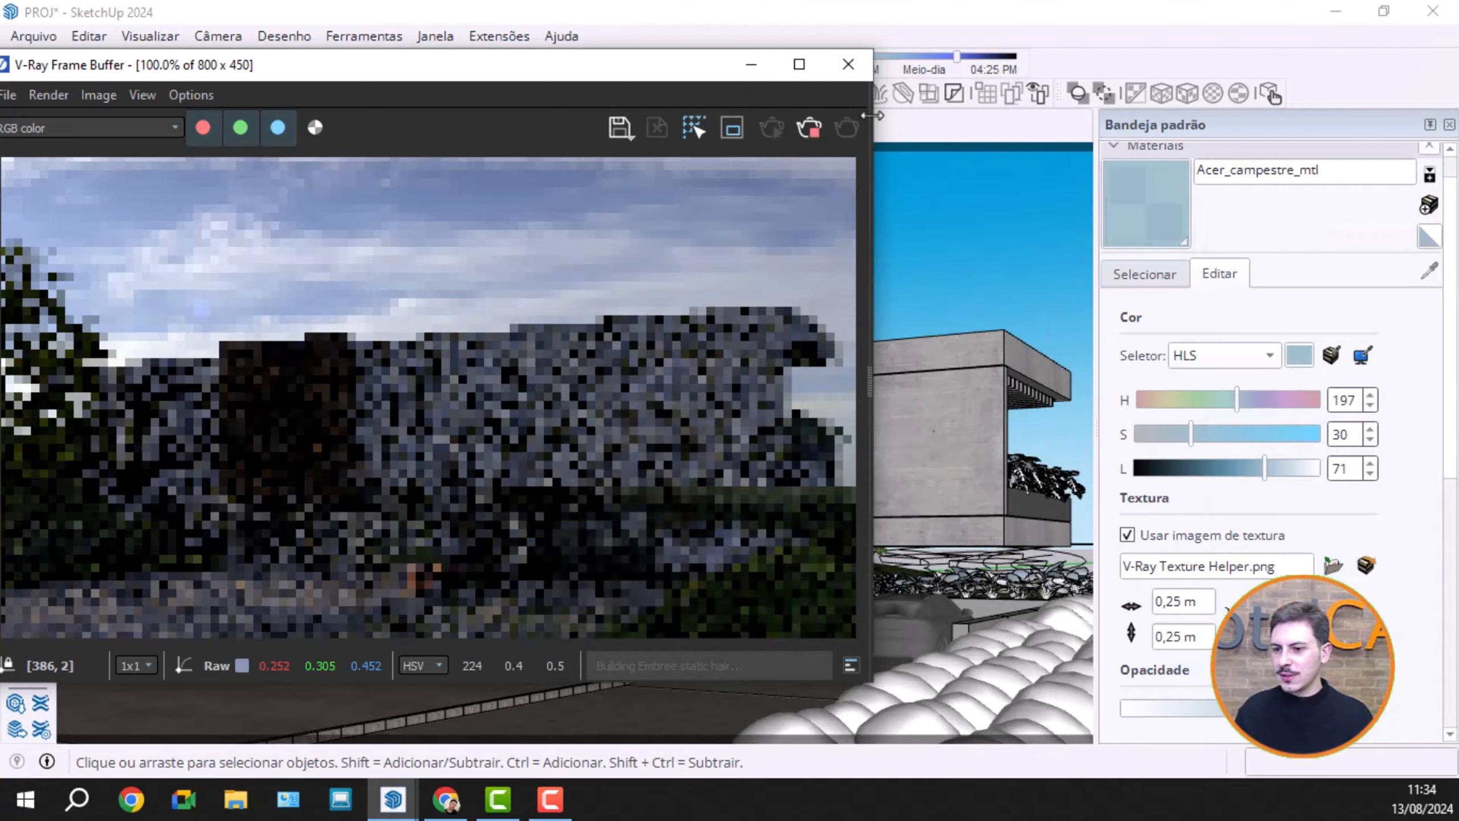
{"action": "mouse_move", "coordinate": [399, 69]}
{"action": "left_mouse_down"}
{"action": "mouse_move", "coordinate": [815, 102]}
{"action": "mouse_move", "coordinate": [1009, 43]}
{"action": "mouse_move", "coordinate": [982, 48]}
{"action": "left_mouse_up"}
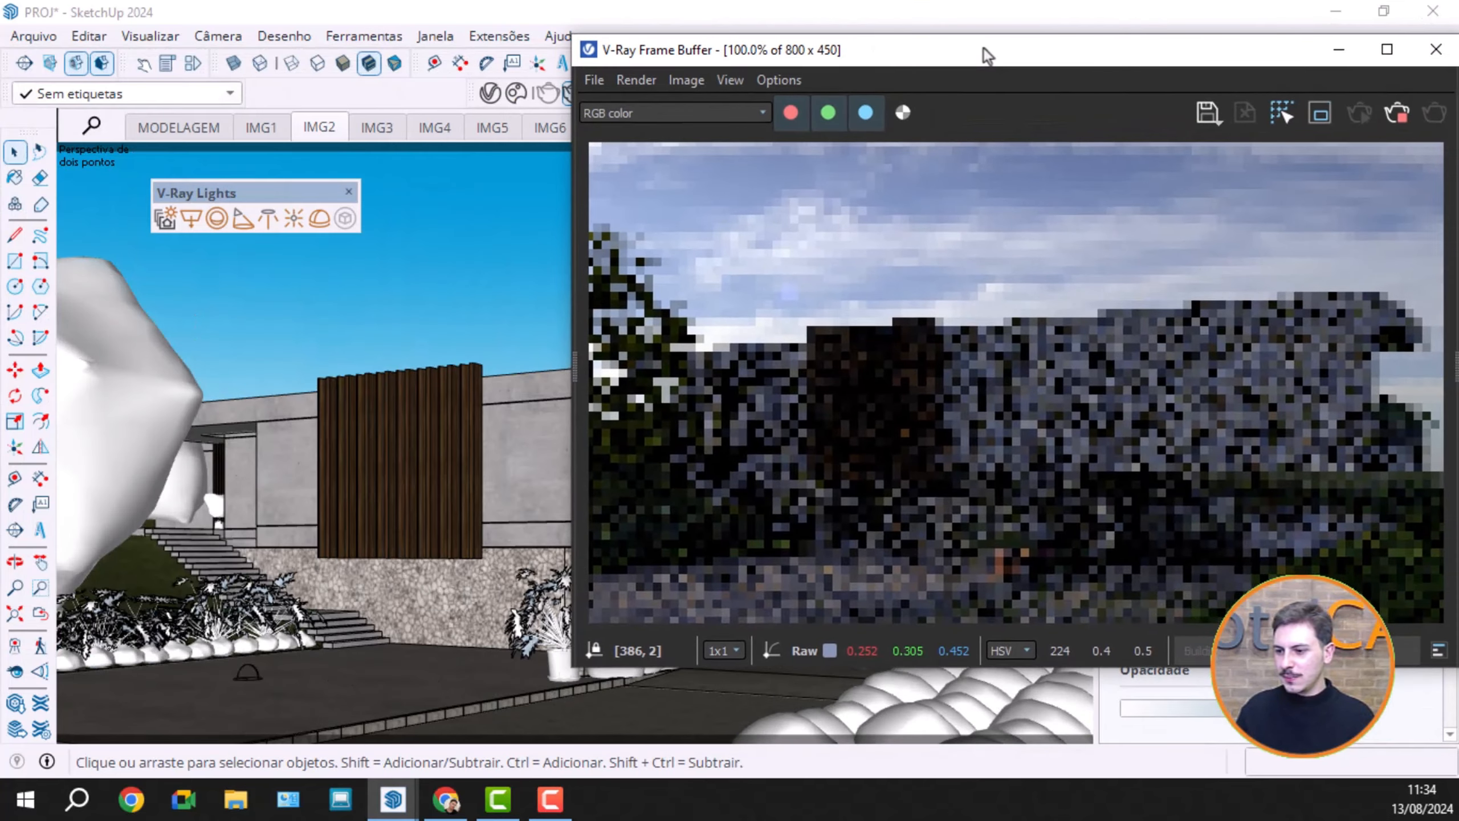
{"action": "left_click_drag", "start_coordinate": [755, 64], "coordinate": [742, 141]}
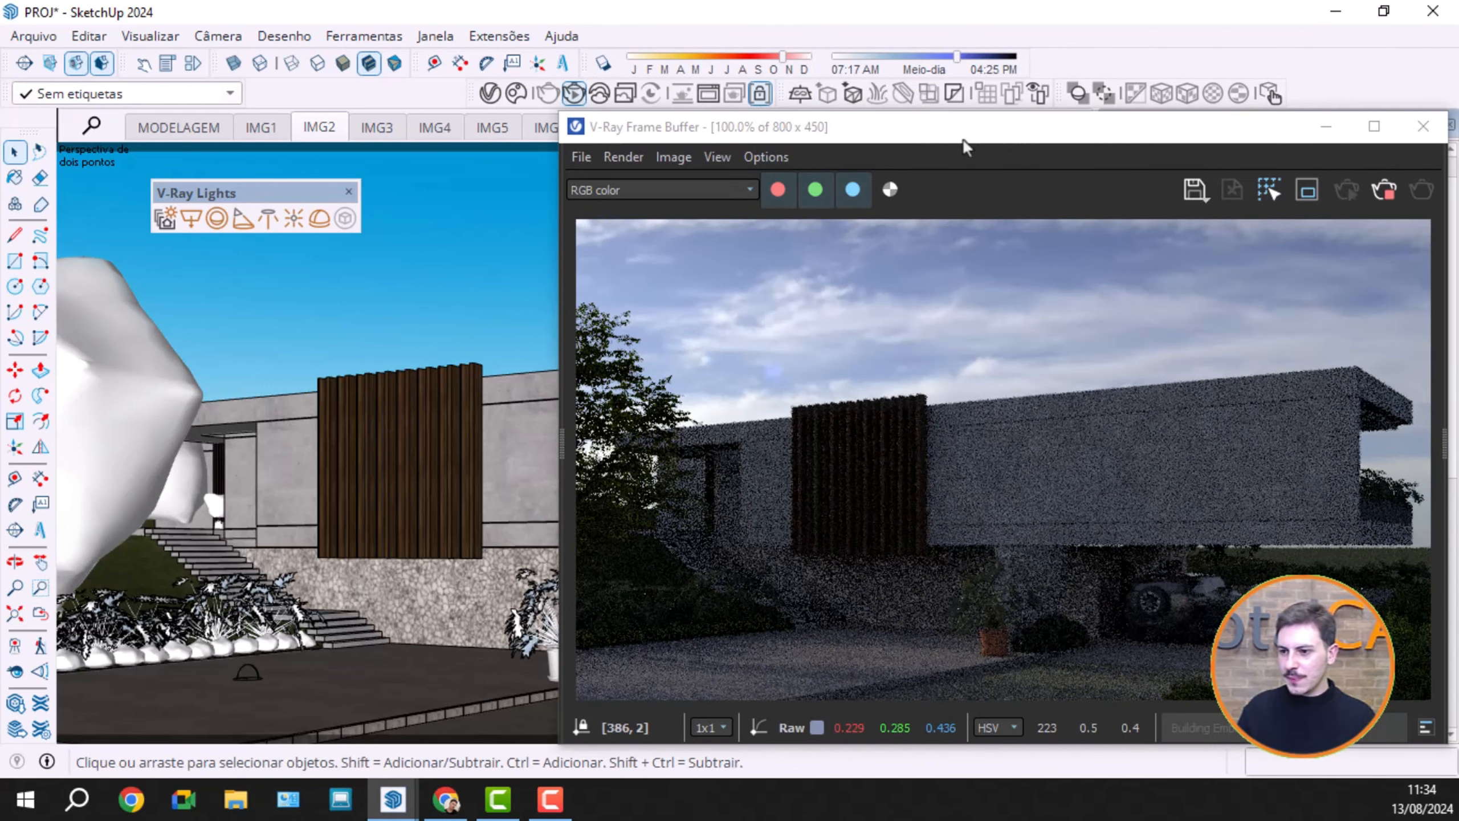
Step: Select the dome light object on the paving in front of the house and rotate it horizontally to light the front facade
{"action": "mouse_move", "coordinate": [350, 477]}
{"action": "middle_mouse_down"}
{"action": "mouse_move", "coordinate": [391, 326]}
{"action": "mouse_move", "coordinate": [423, 537]}
{"action": "mouse_move", "coordinate": [325, 473]}
{"action": "mouse_move", "coordinate": [367, 571]}
{"action": "middle_mouse_up"}
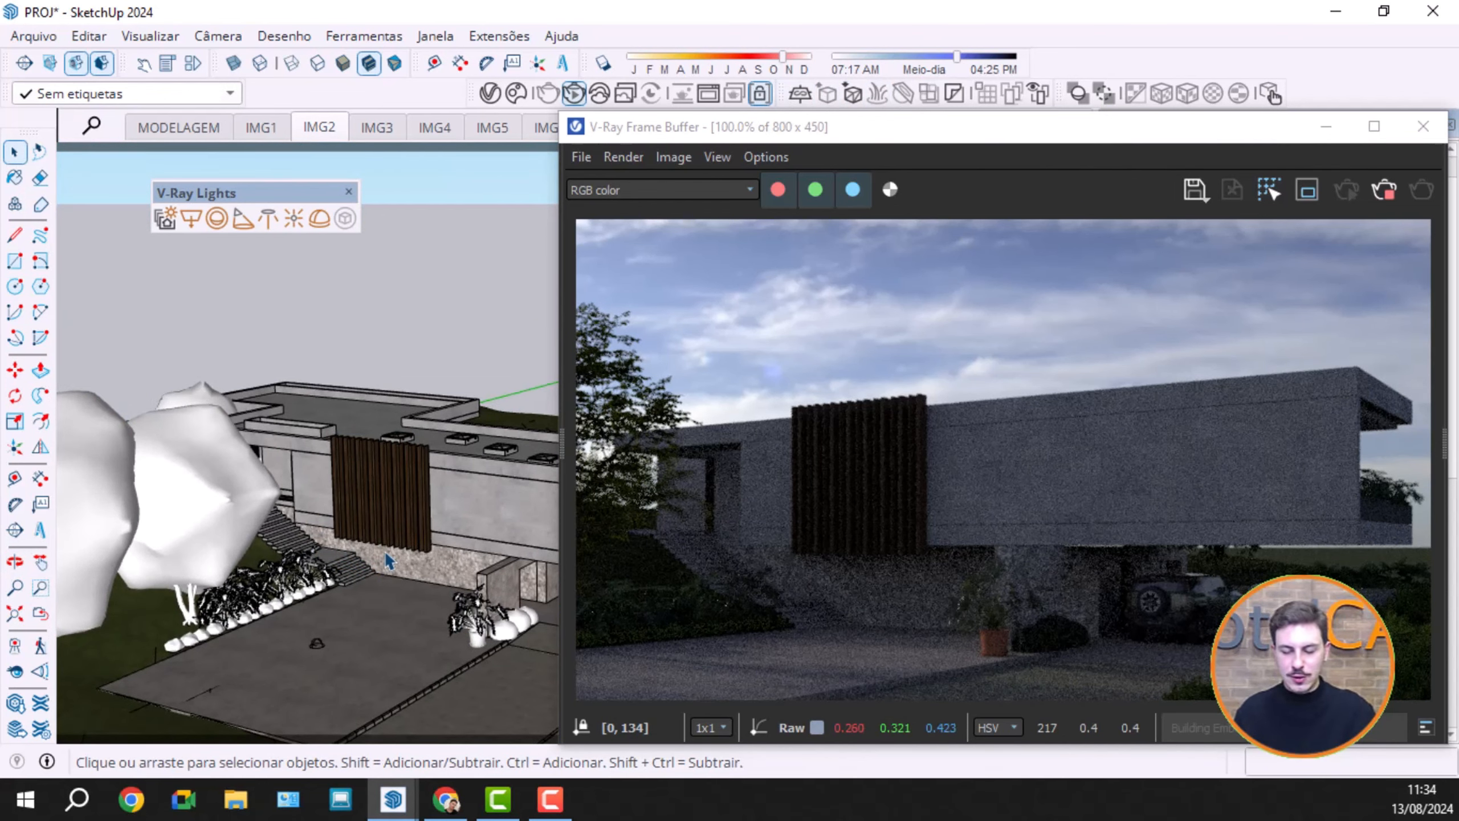
{"action": "mouse_move", "coordinate": [460, 527]}
{"action": "middle_mouse_down", "text": "shift"}
{"action": "mouse_move", "coordinate": [376, 482]}
{"action": "mouse_move", "coordinate": [391, 586]}
{"action": "mouse_move", "coordinate": [400, 489]}
{"action": "mouse_move", "coordinate": [391, 561]}
{"action": "mouse_move", "coordinate": [374, 449]}
{"action": "middle_mouse_up", "text": "shift"}
{"action": "scroll", "coordinate": [377, 484], "scroll_direction": "up", "scroll_amount": 6}
{"action": "scroll", "coordinate": [391, 520], "scroll_direction": "up", "scroll_amount": 3}
{"action": "key", "text": "space"}
{"action": "left_click", "coordinate": [379, 492]}
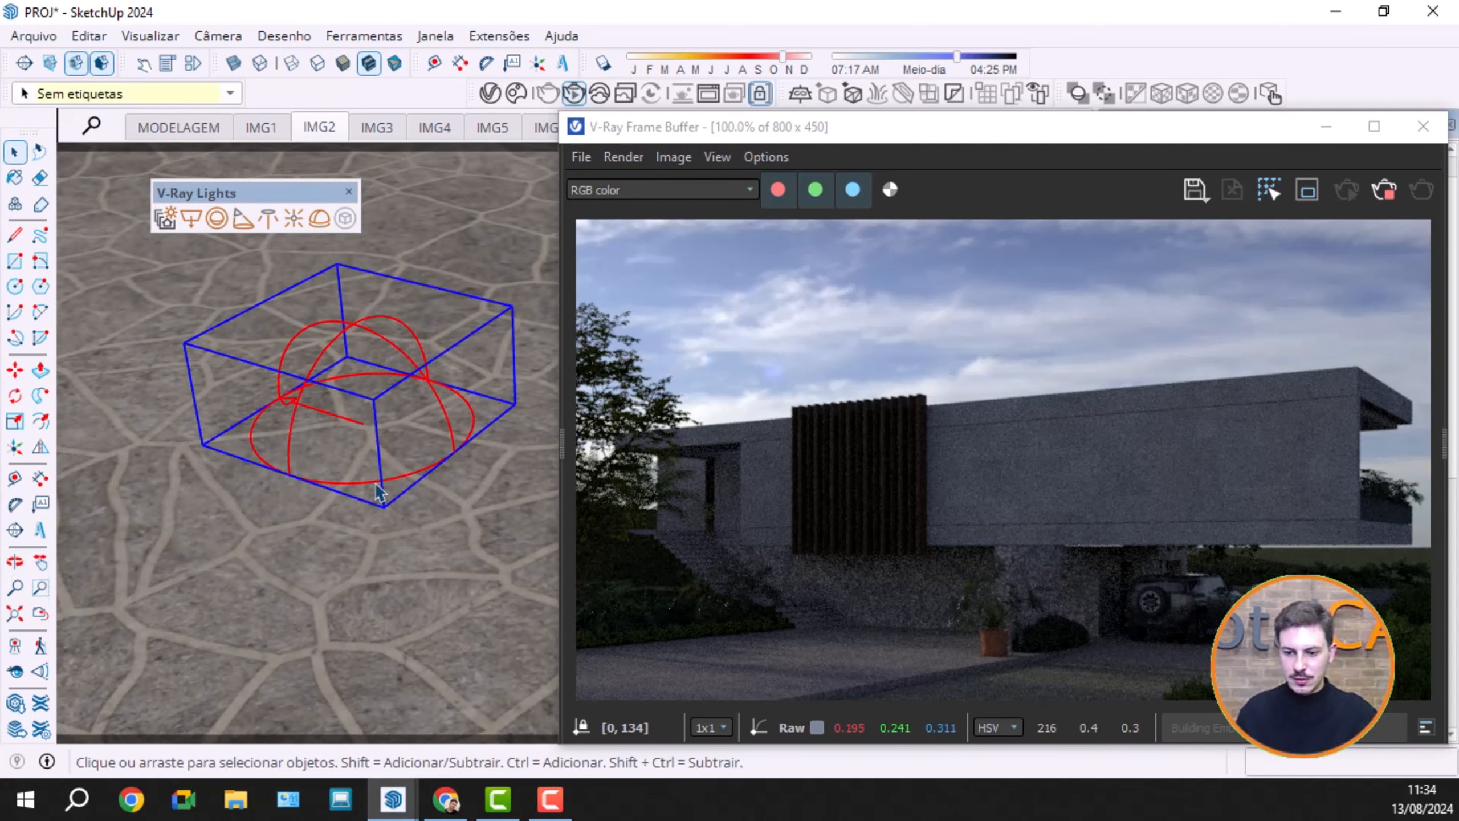
{"action": "key", "text": "m"}
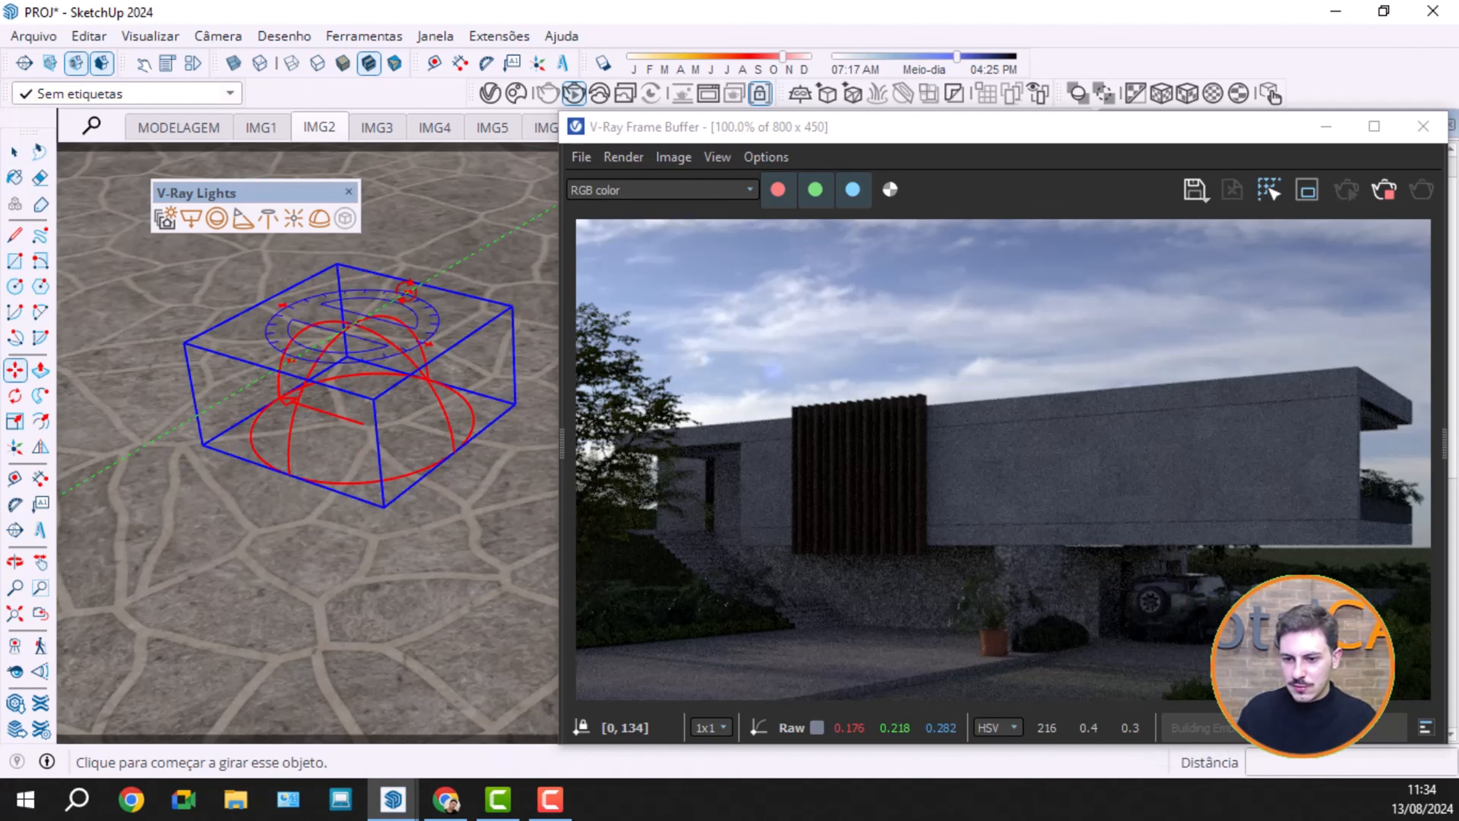
{"action": "left_click", "coordinate": [408, 291]}
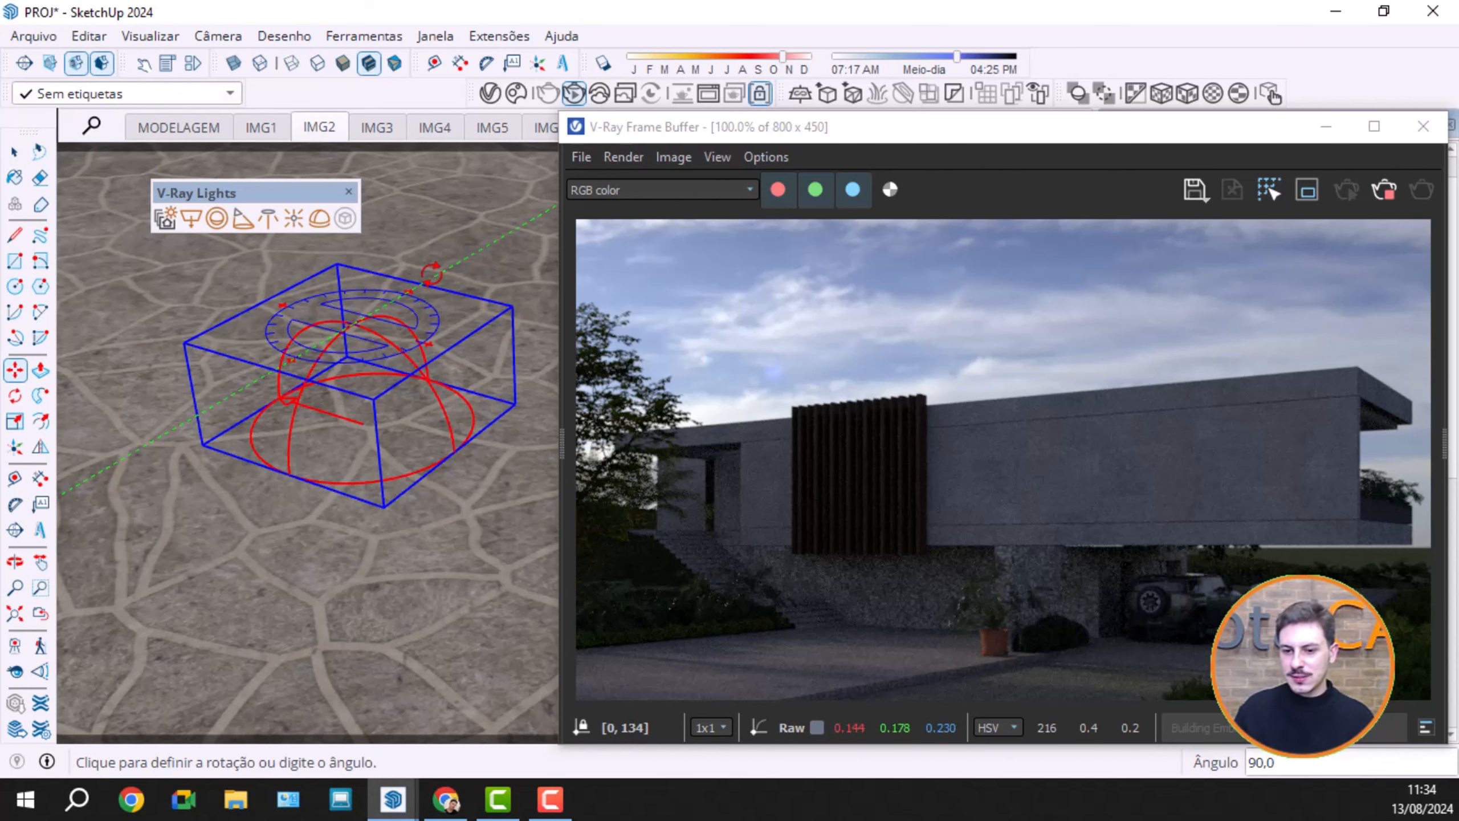
{"action": "left_click", "coordinate": [336, 284]}
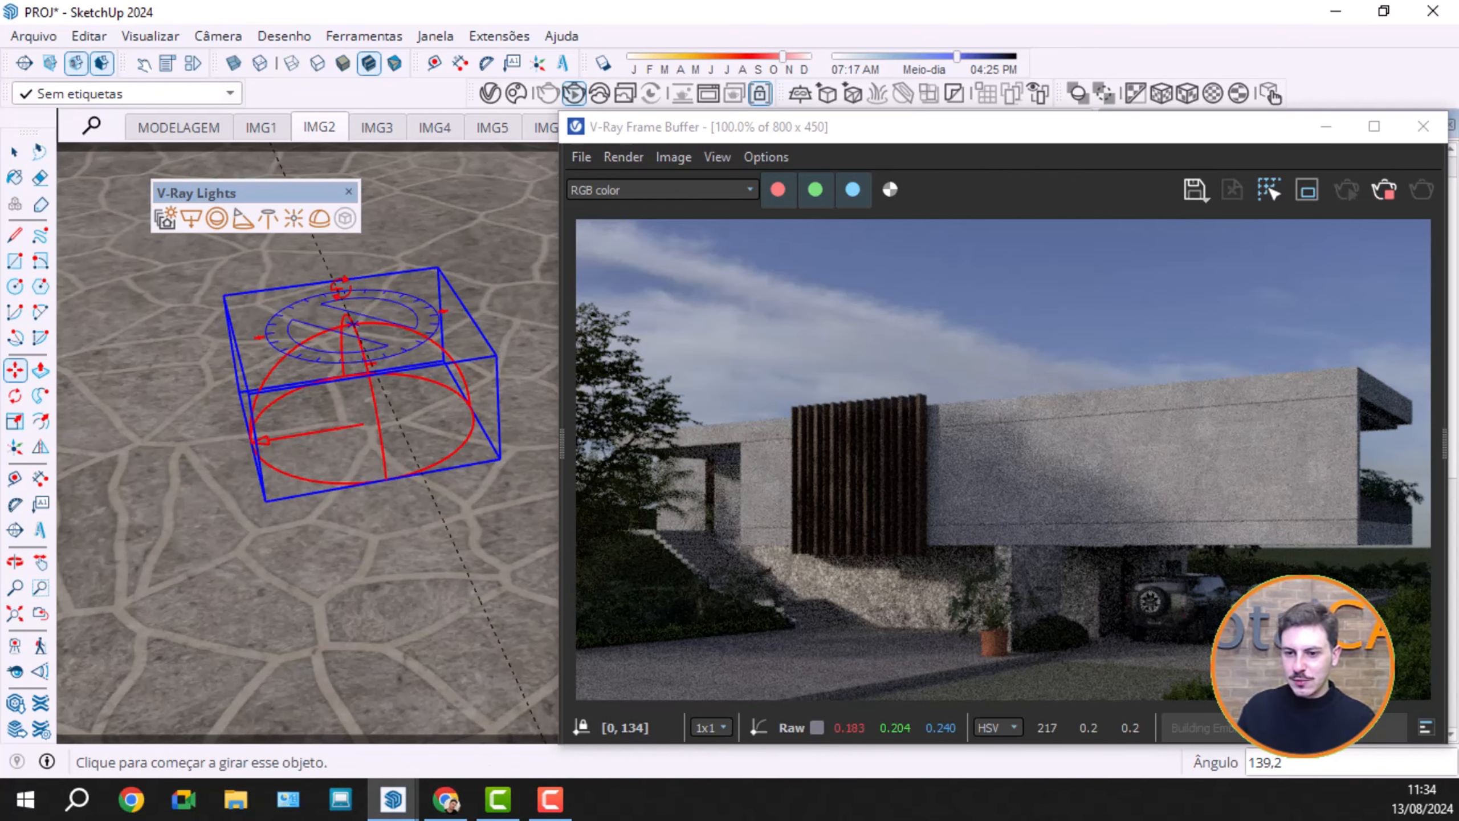
Step: Try other sky directions in the live render, turning the dome light by 105 degrees and rotating it once more
{"action": "left_click", "coordinate": [338, 285]}
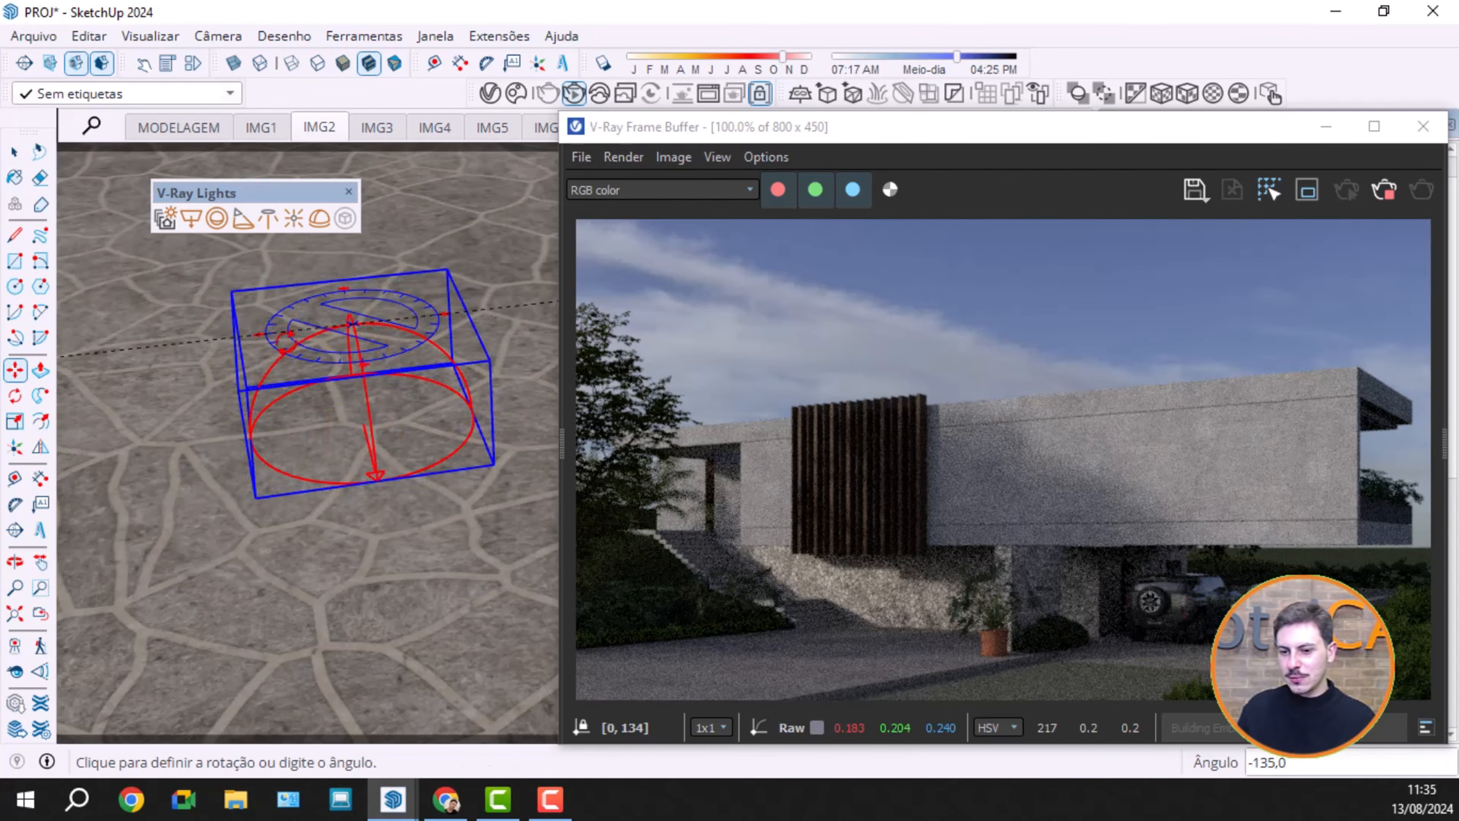
{"action": "left_click", "coordinate": [406, 428]}
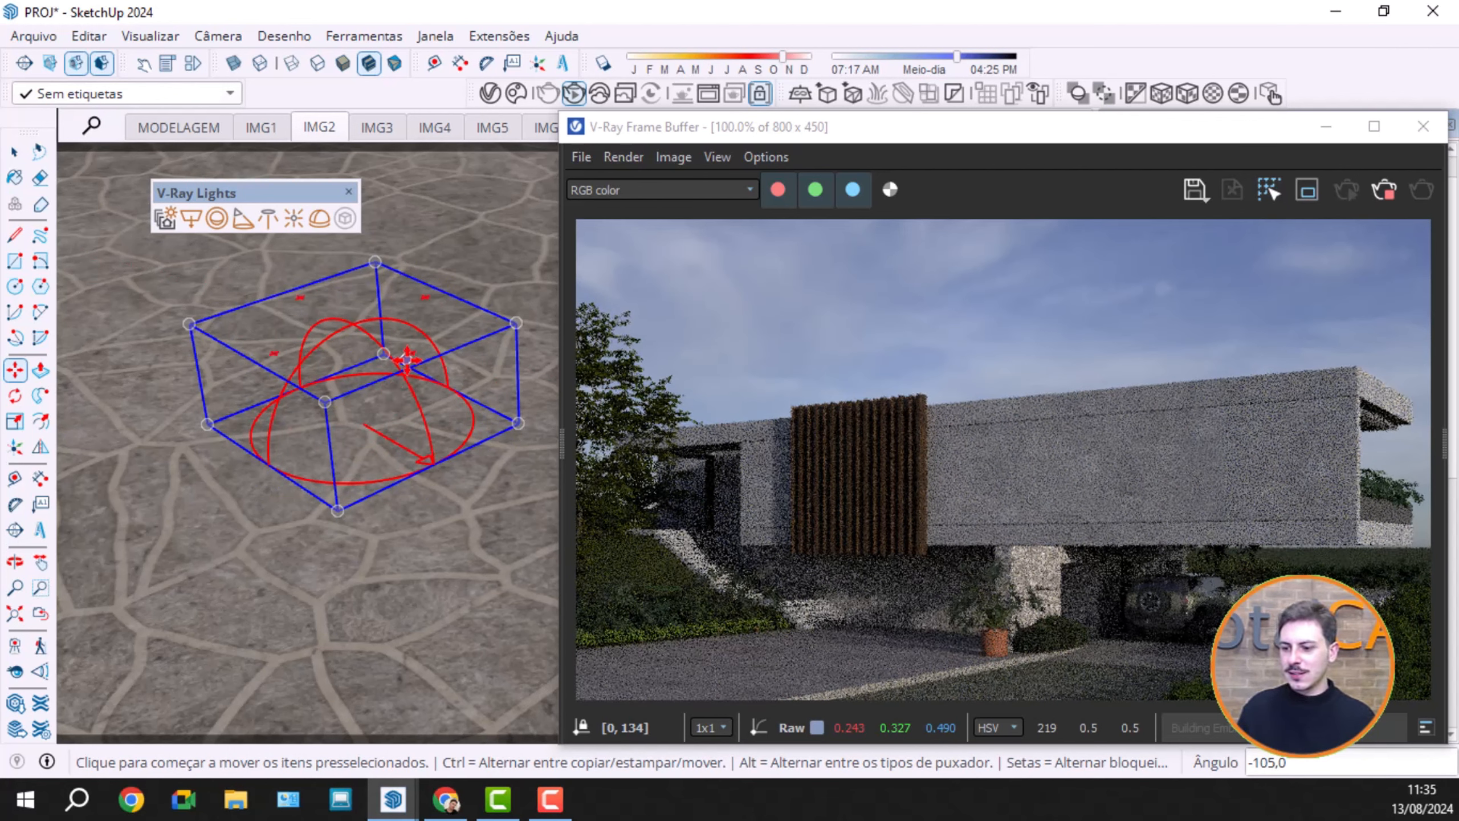
{"action": "mouse_move", "coordinate": [296, 297]}
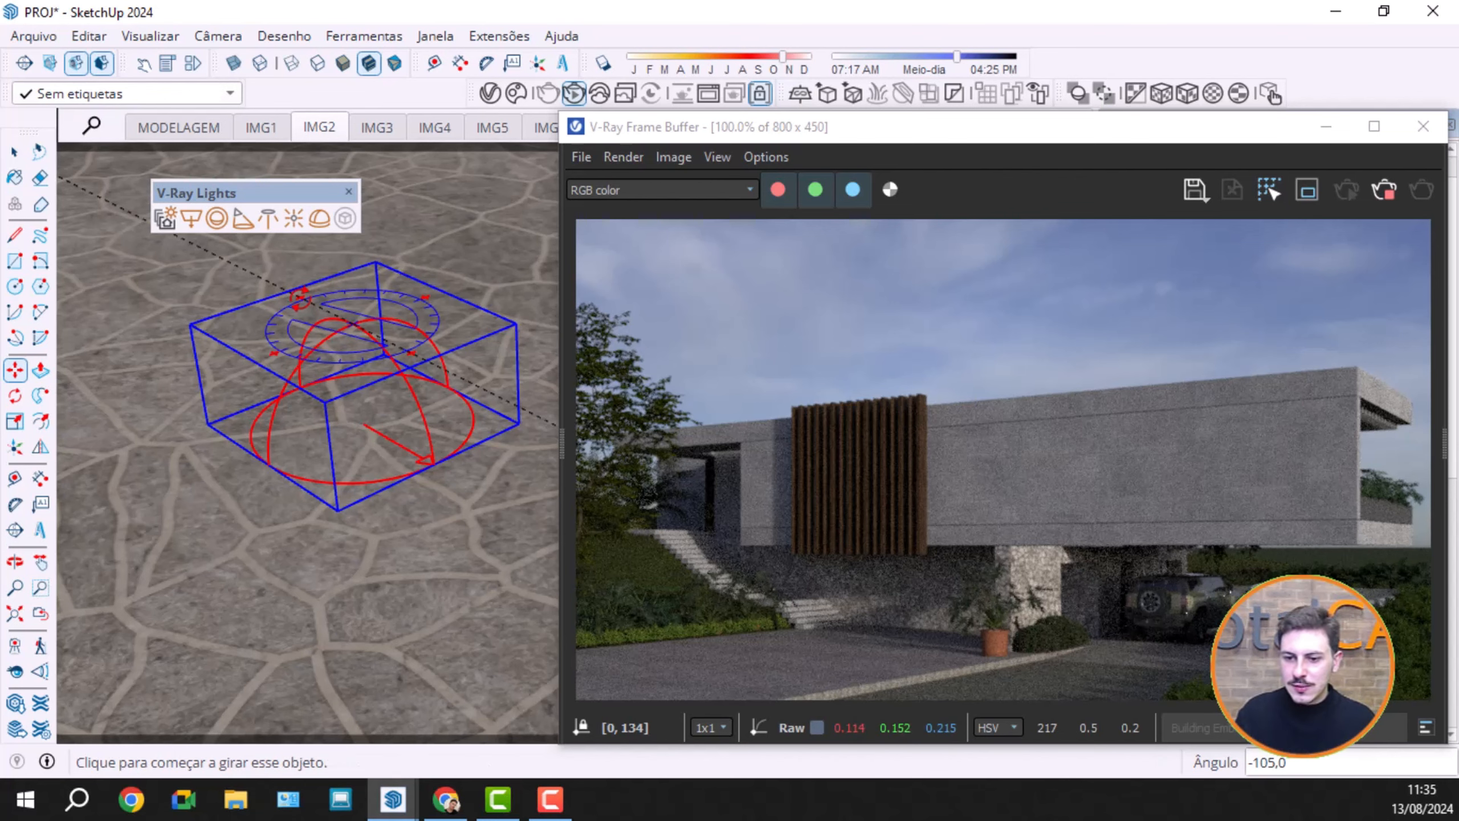
{"action": "left_click", "coordinate": [299, 298]}
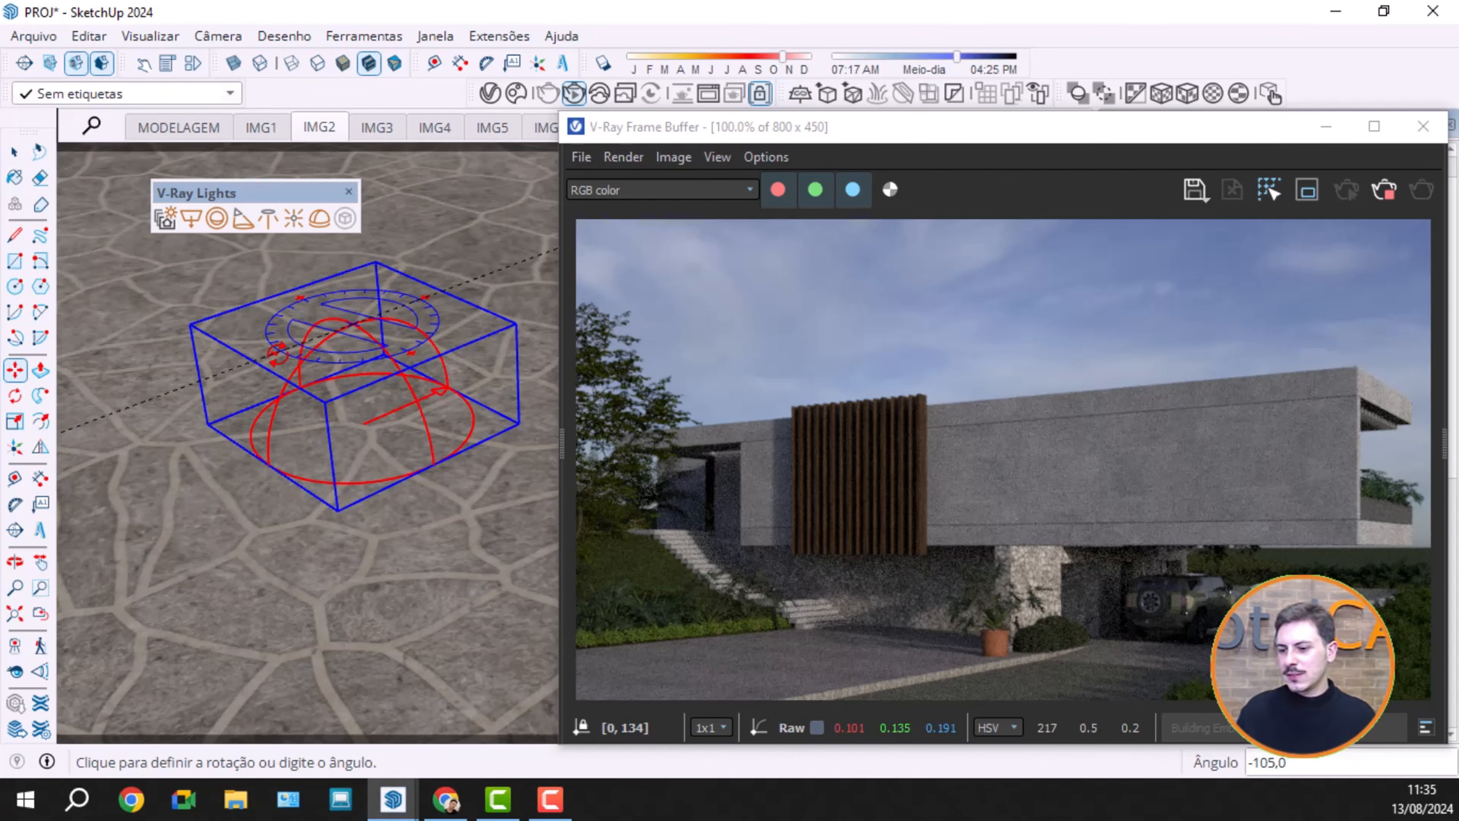
{"action": "left_click", "coordinate": [277, 352]}
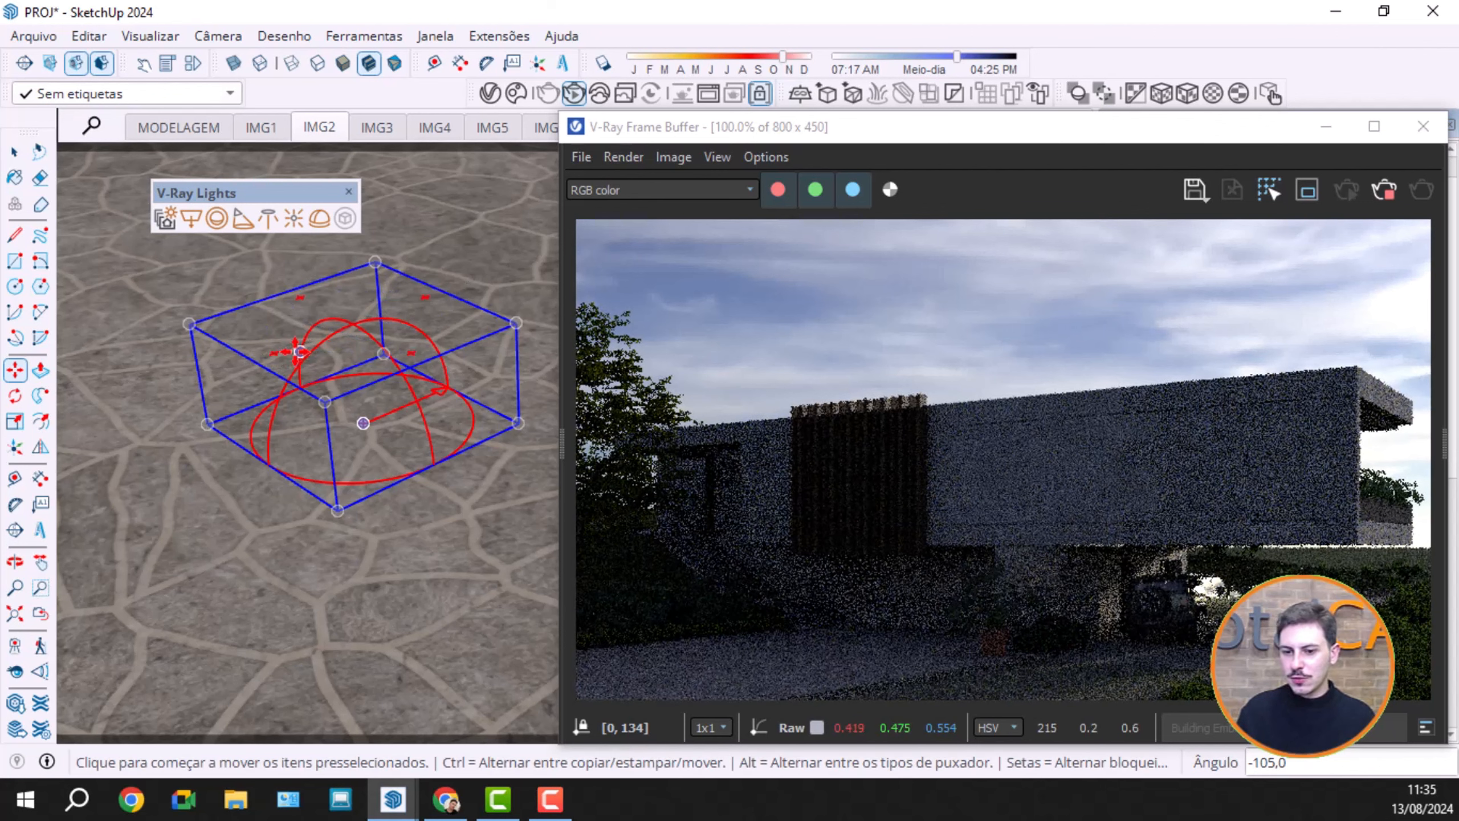
Step: Rotate the dome light back towards the facade-lighting direction, finishing with a 45-degree turn
{"action": "left_click", "coordinate": [300, 351]}
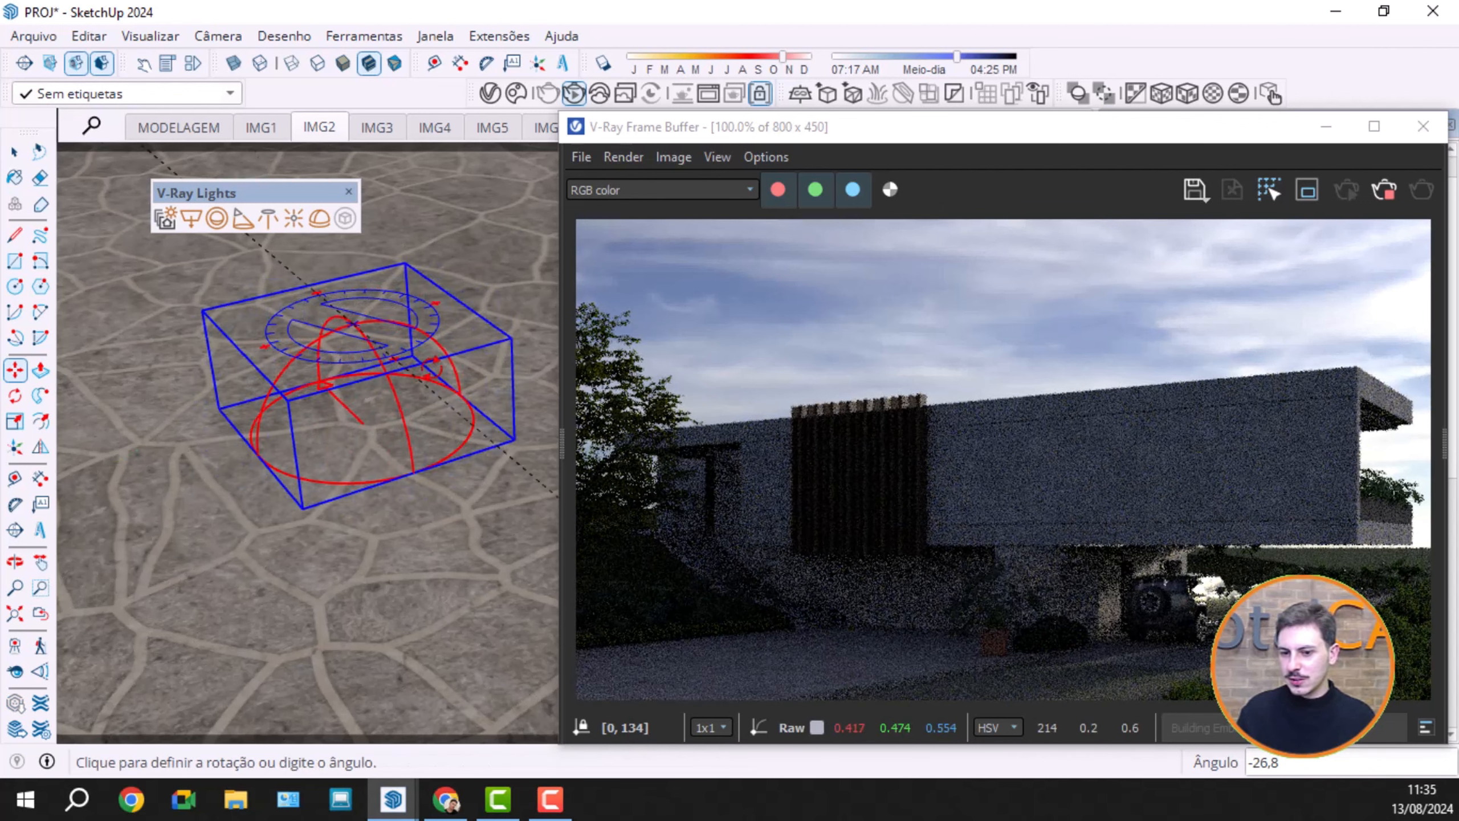
{"action": "left_click", "coordinate": [454, 345]}
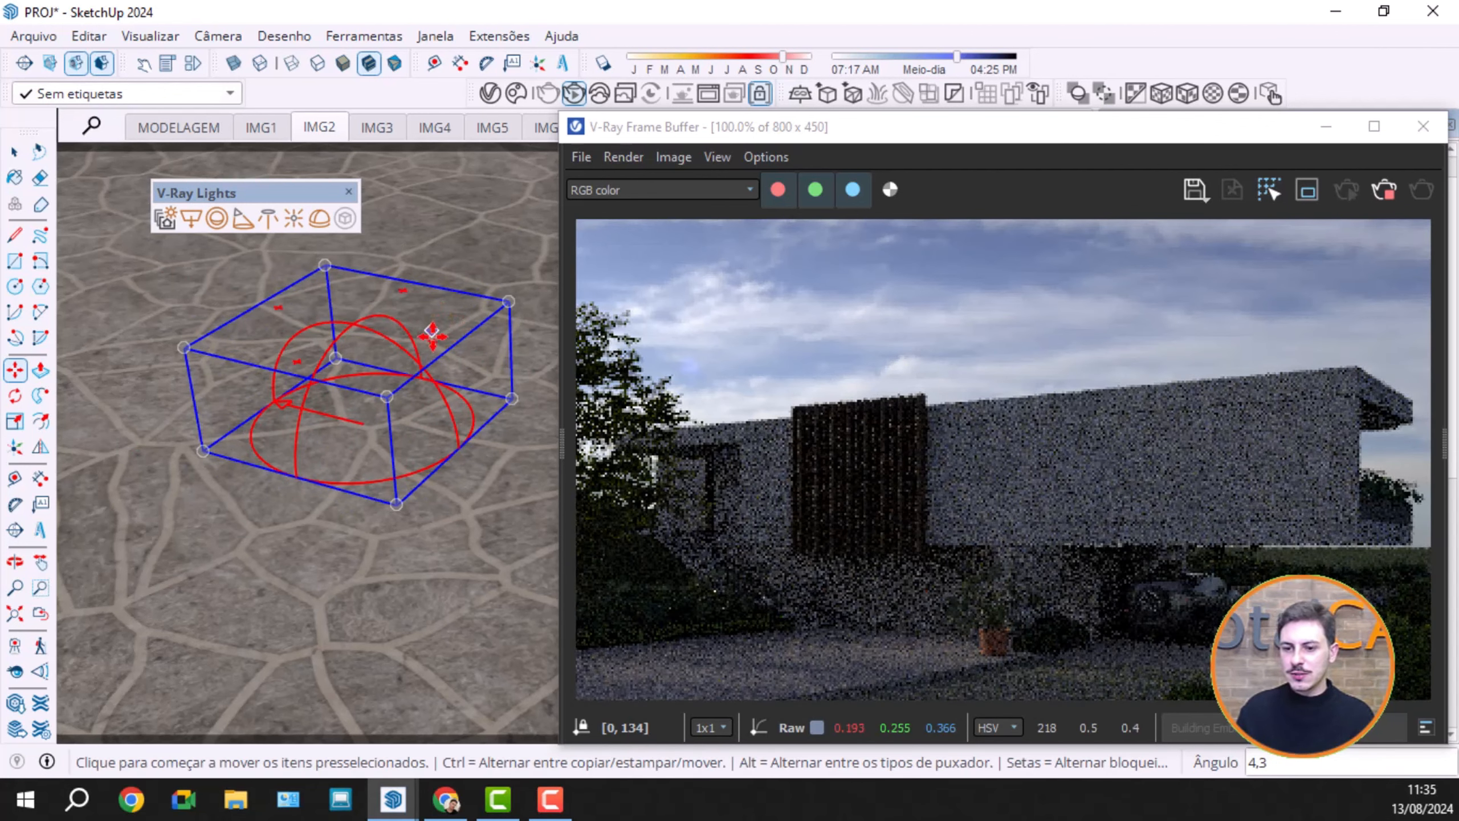
{"action": "left_click", "coordinate": [428, 345]}
{"action": "left_click", "coordinate": [451, 317]}
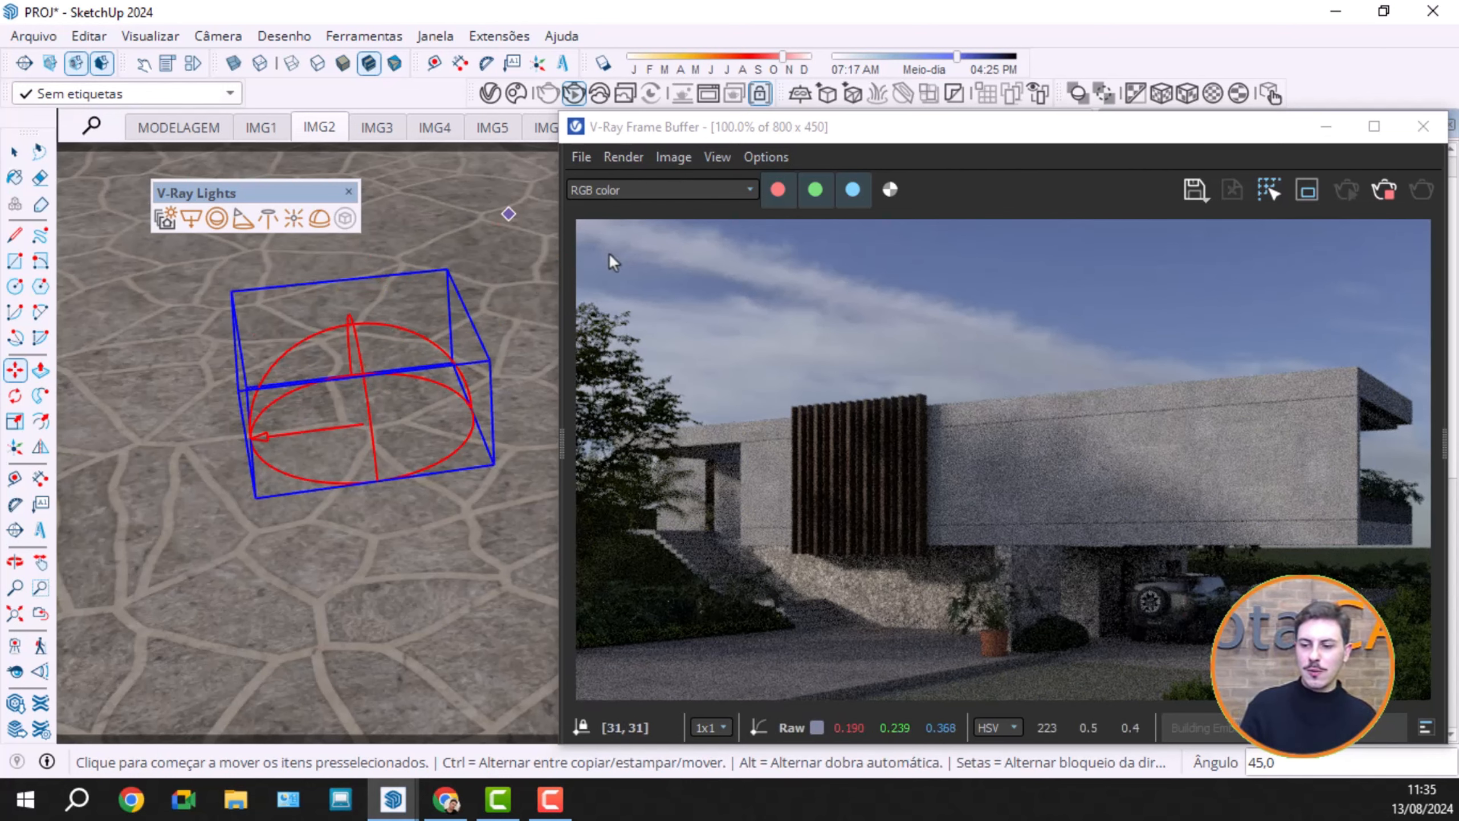
Step: Reopen the Asset Editor beside the live render and set the Dome Light's intensity to 3
{"action": "left_click", "coordinate": [689, 131]}
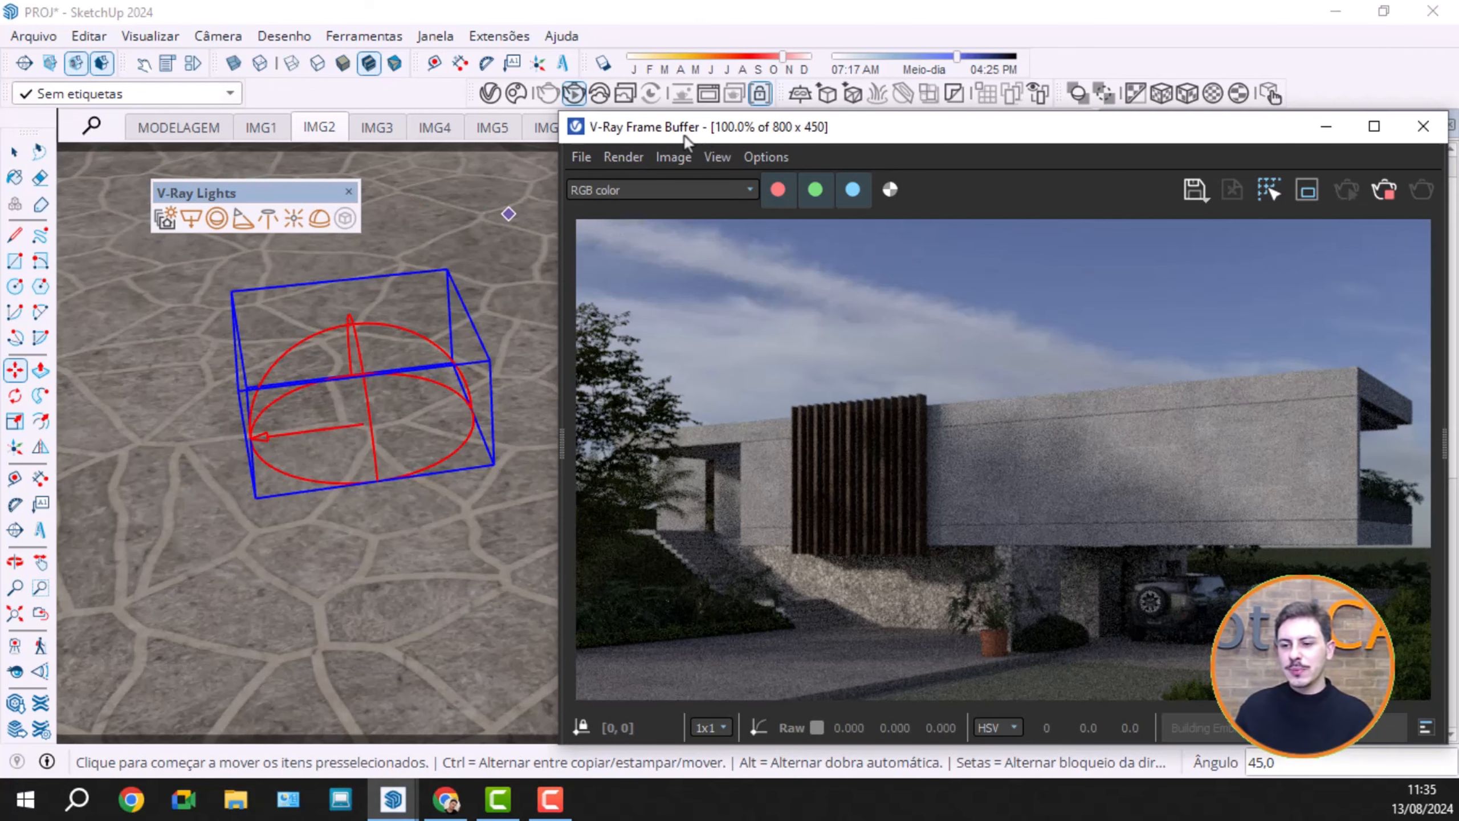
{"action": "left_click", "coordinate": [490, 94]}
{"action": "left_click_drag", "start_coordinate": [1143, 31], "coordinate": [540, 31]}
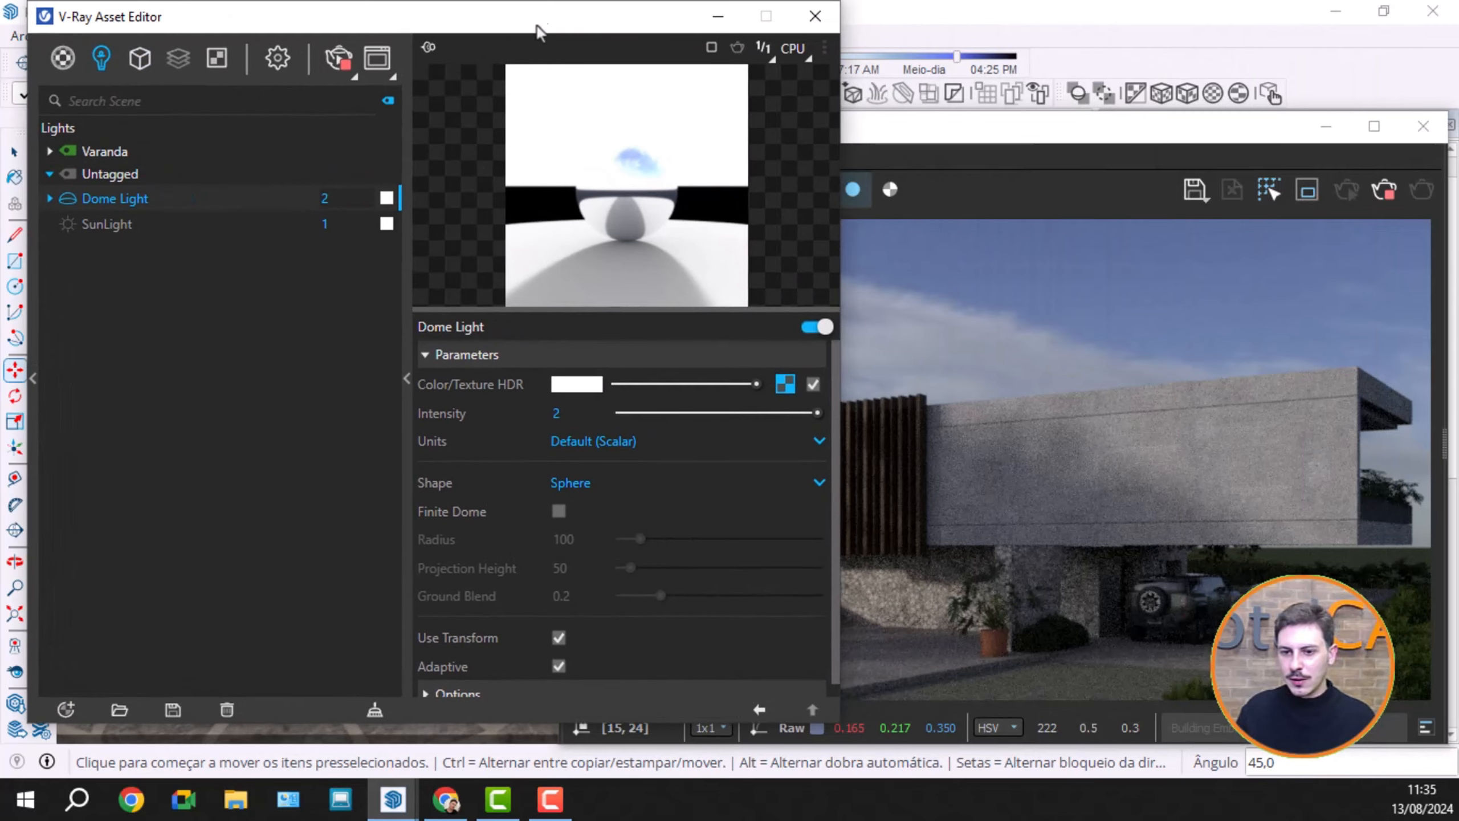
{"action": "double_click", "coordinate": [334, 198]}
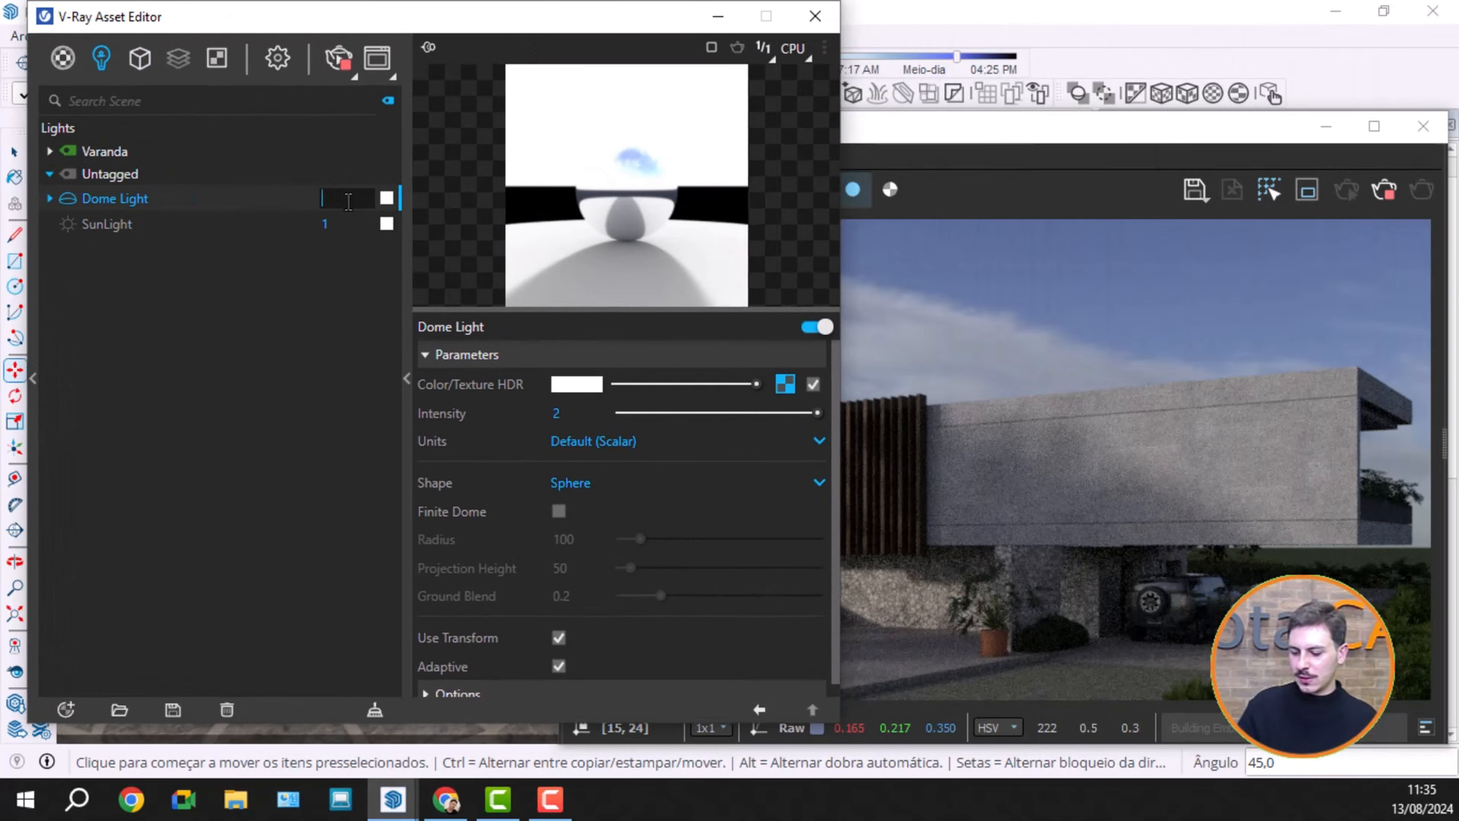
{"action": "type", "text": "3"}
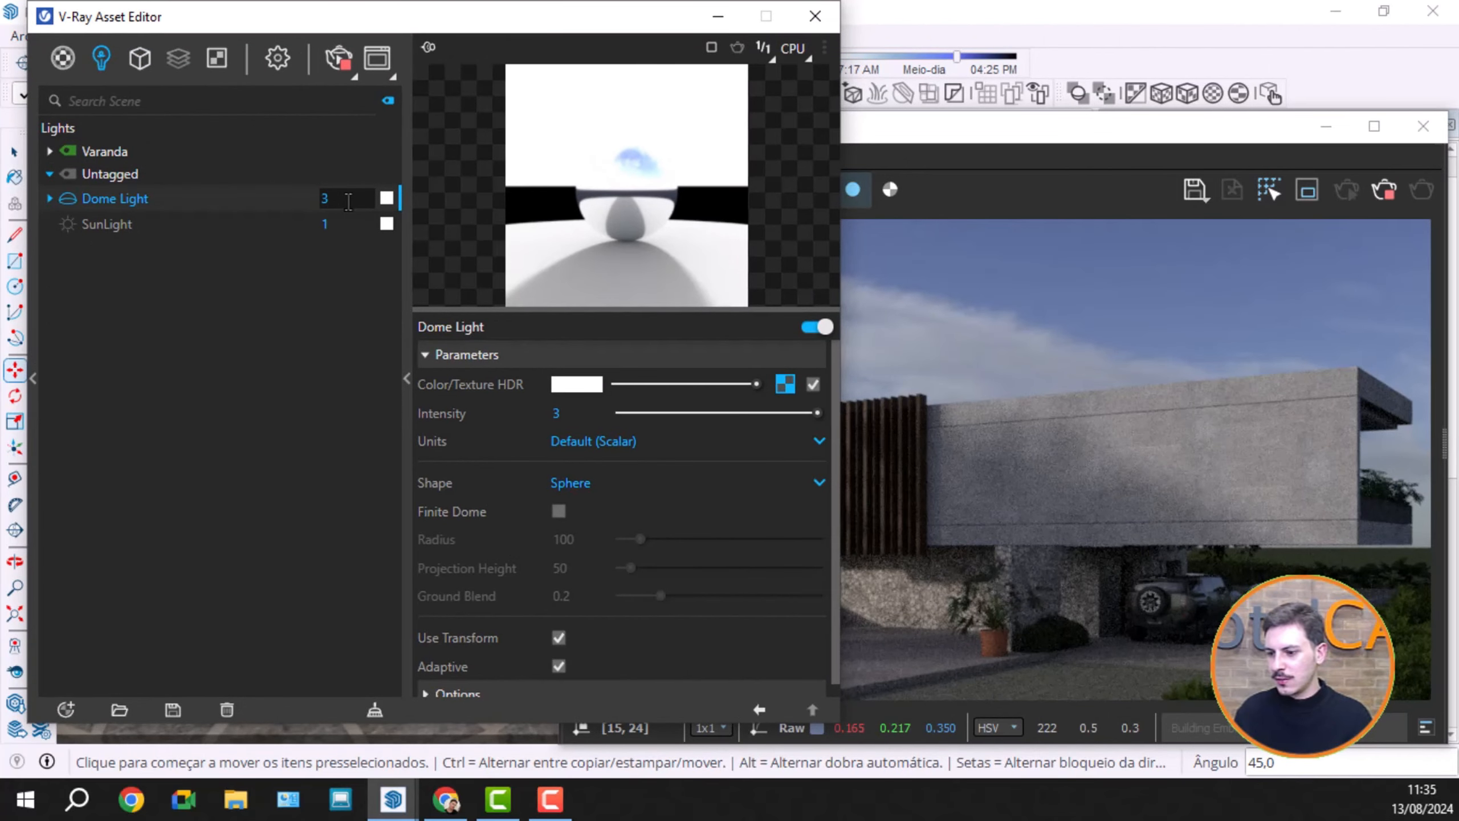
{"action": "key", "text": "Return"}
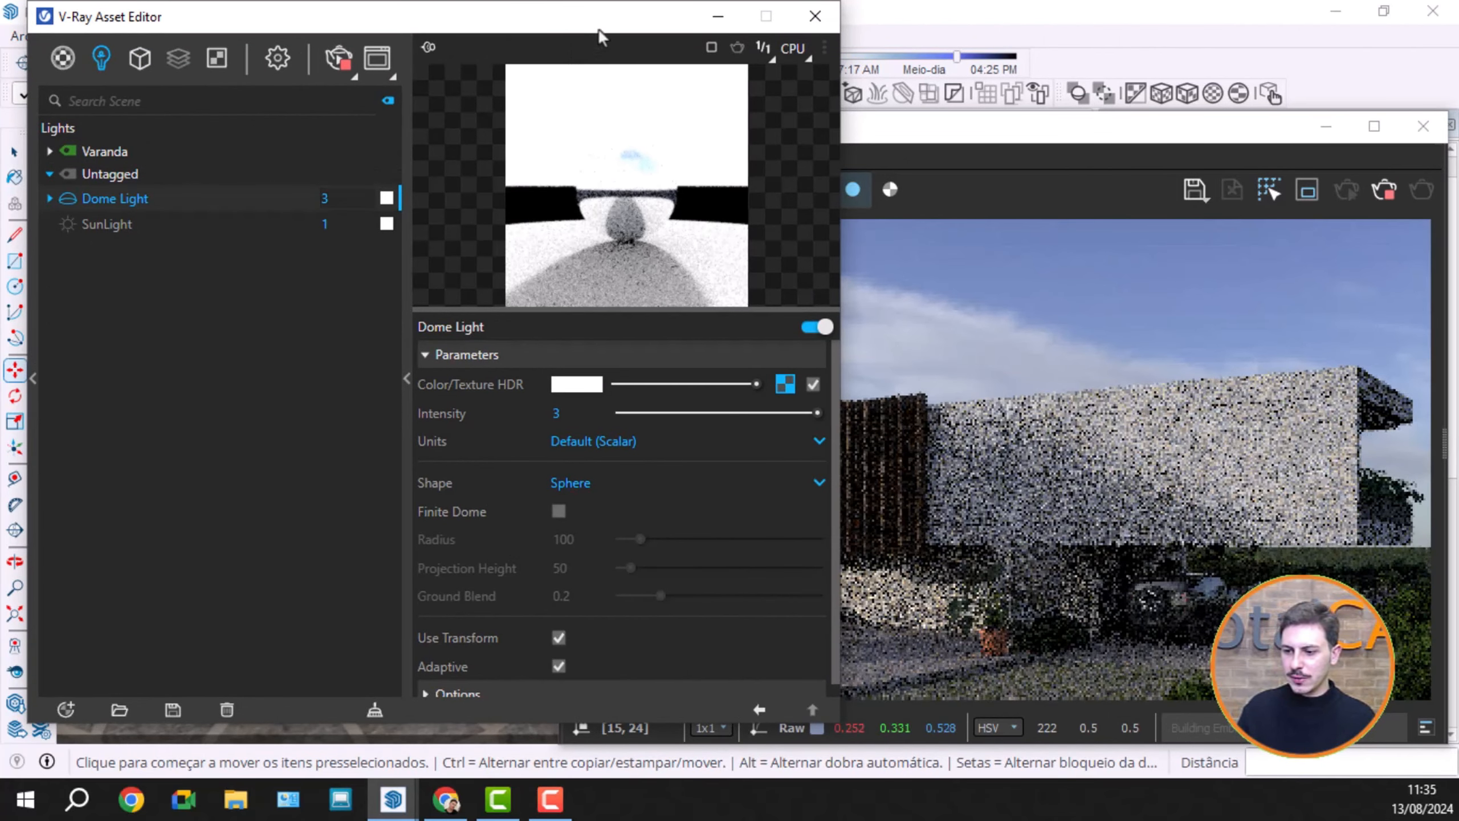
{"action": "mouse_move", "coordinate": [597, 27]}
{"action": "left_mouse_down"}
{"action": "mouse_move", "coordinate": [358, 45]}
{"action": "mouse_move", "coordinate": [492, 58]}
{"action": "mouse_move", "coordinate": [478, 70]}
{"action": "left_mouse_up"}
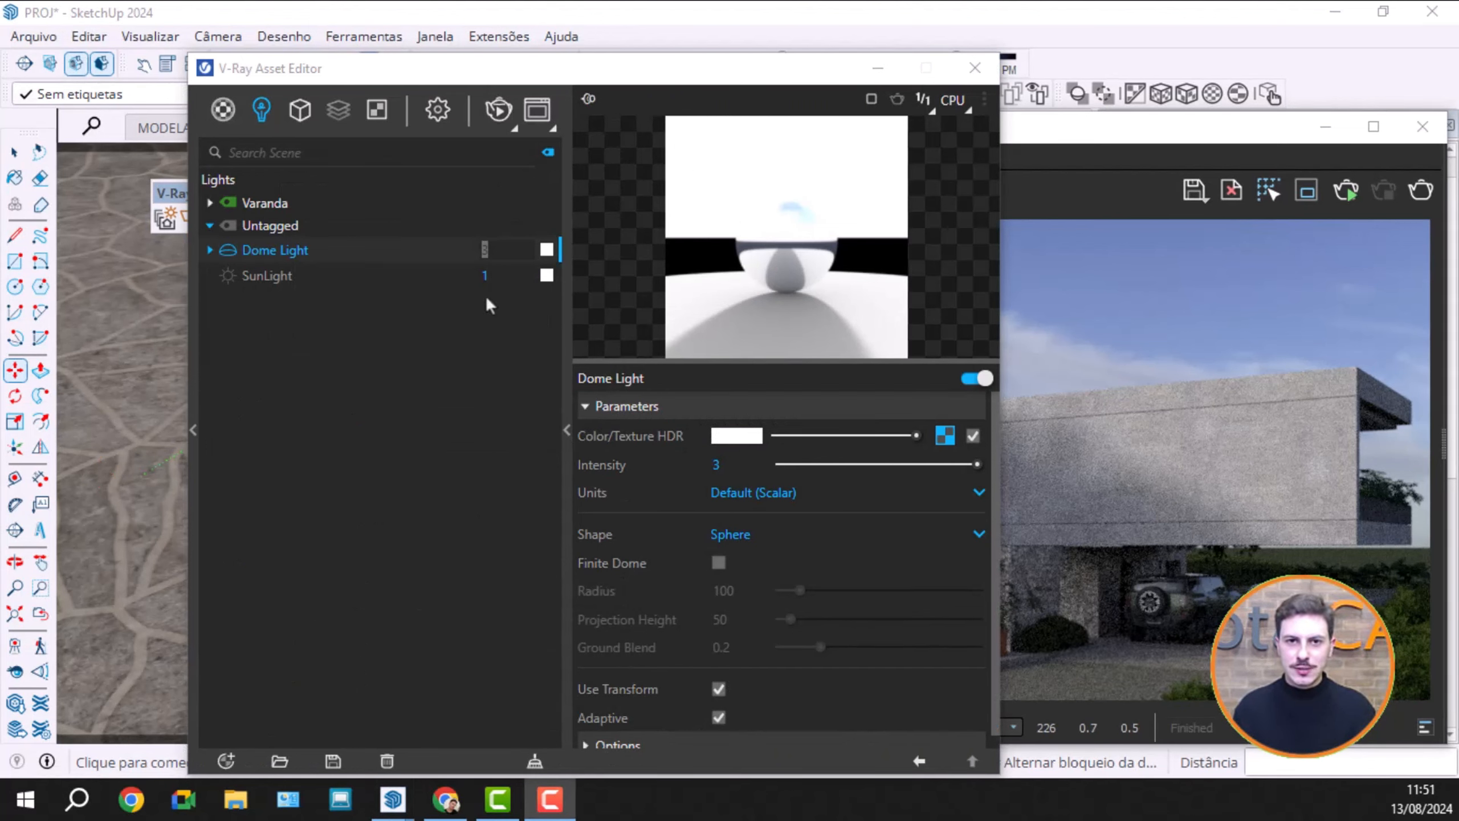
{"action": "left_click", "coordinate": [485, 249]}
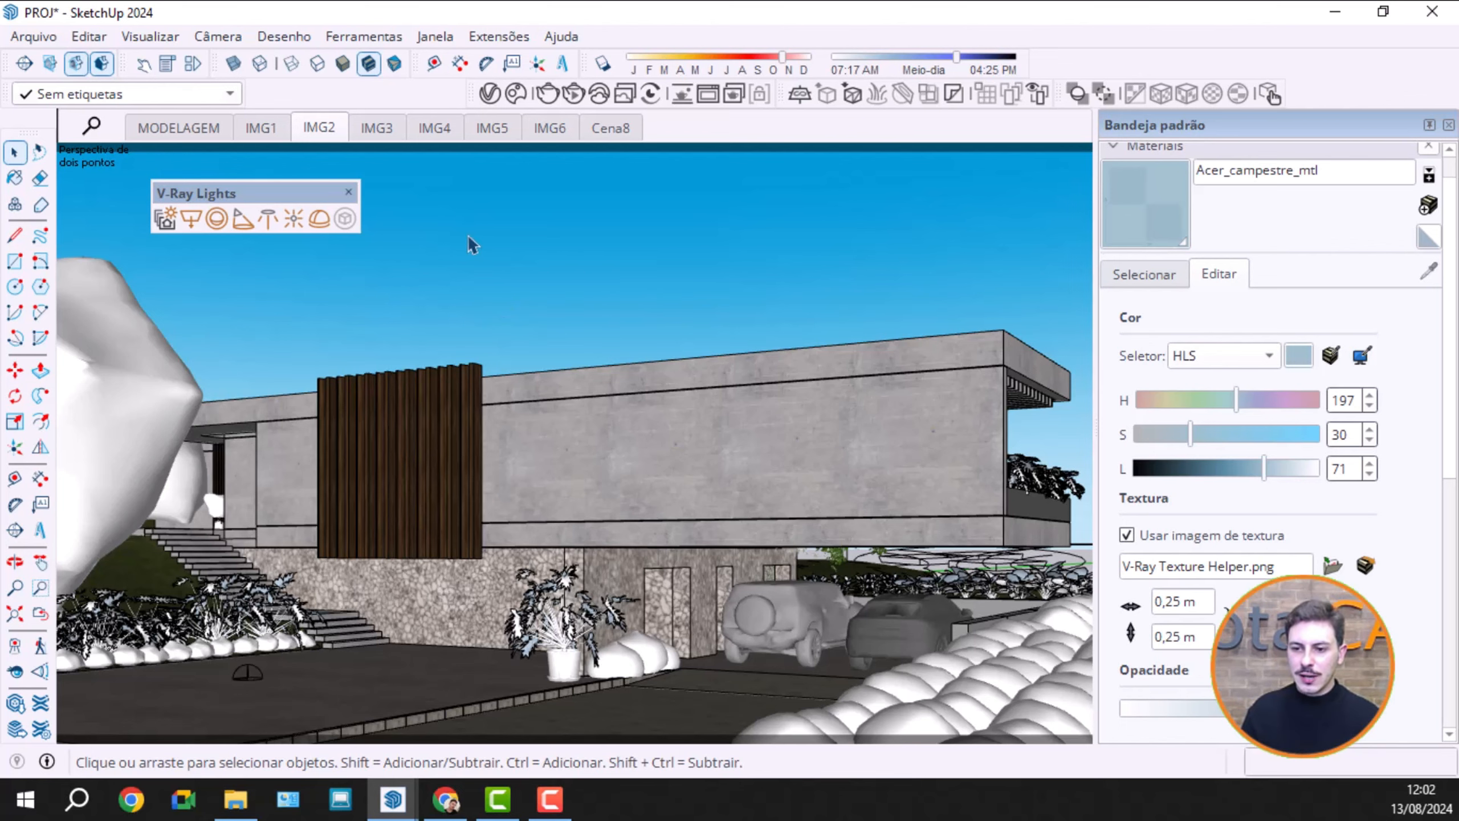
Step: Browse the HDRIs in the Chaos Cosmos library, then minimize the browser
{"action": "left_click_drag", "start_coordinate": [466, 234], "coordinate": [481, 279]}
{"action": "left_click", "coordinate": [515, 93]}
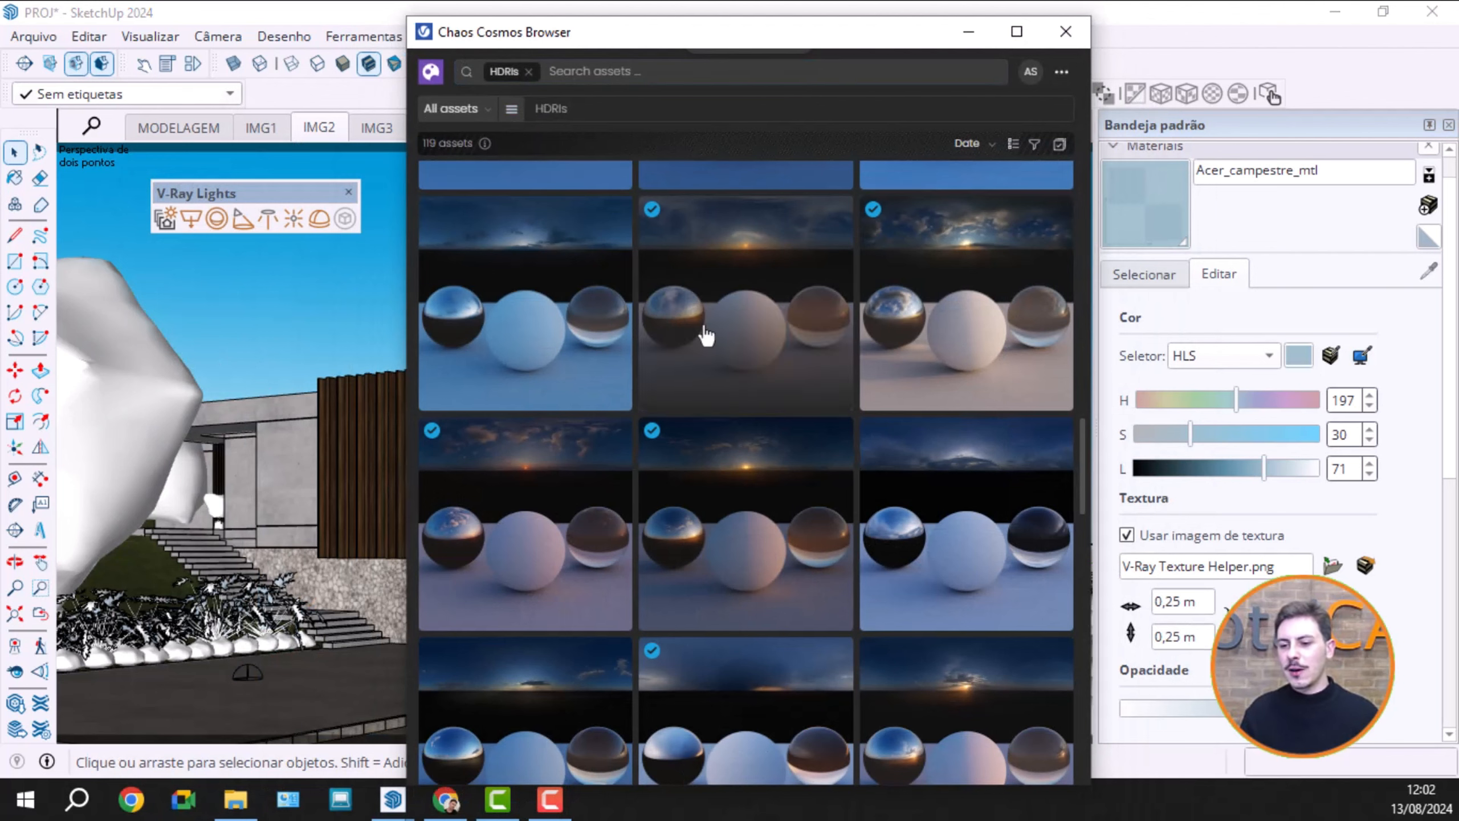
{"action": "scroll", "coordinate": [727, 413], "scroll_direction": "up", "scroll_amount": 1}
{"action": "scroll", "coordinate": [726, 412], "scroll_direction": "down", "scroll_amount": 4}
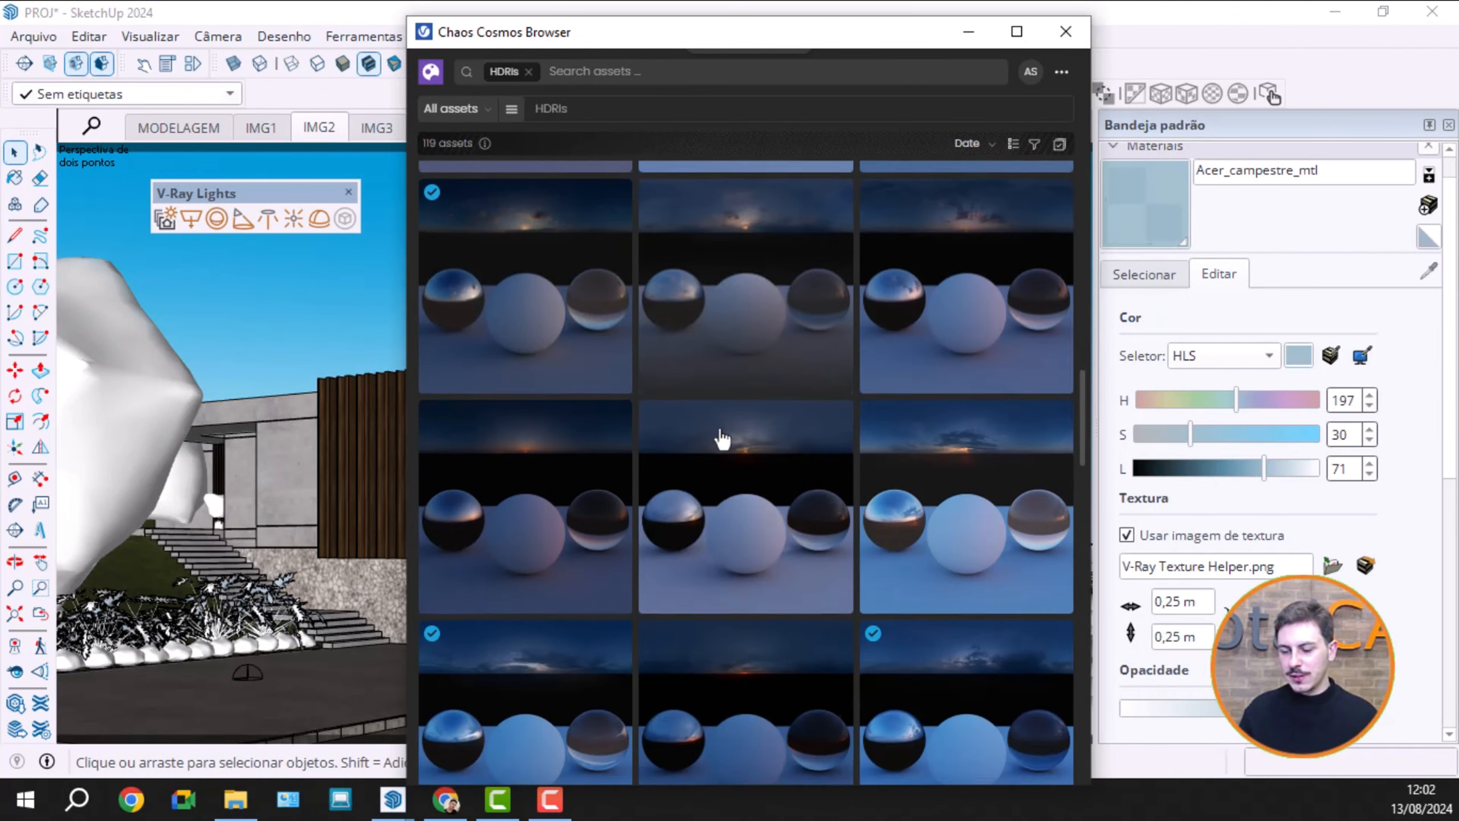
{"action": "scroll", "coordinate": [726, 440], "scroll_direction": "down", "scroll_amount": 10}
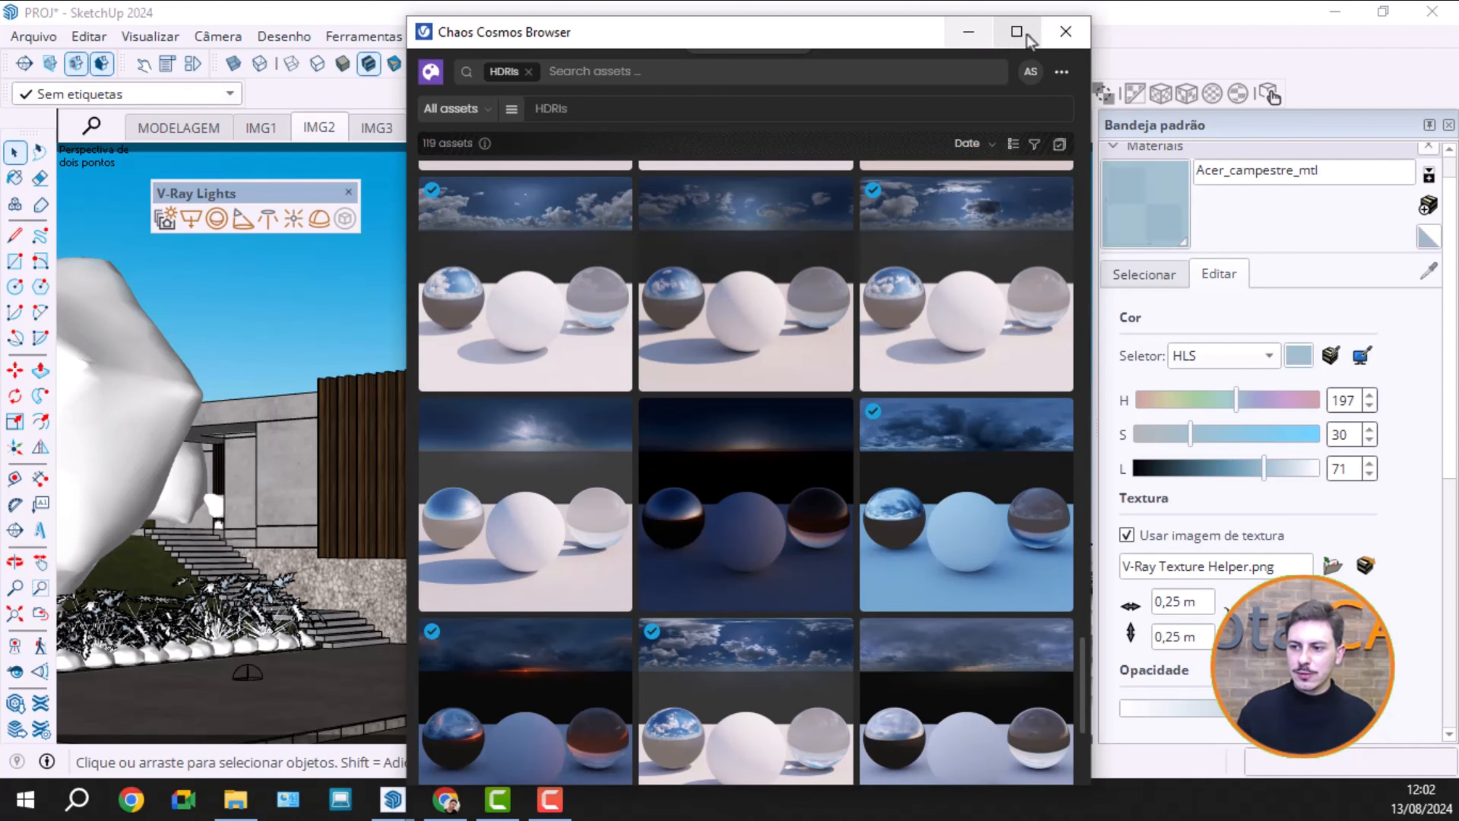
{"action": "left_click", "coordinate": [971, 33]}
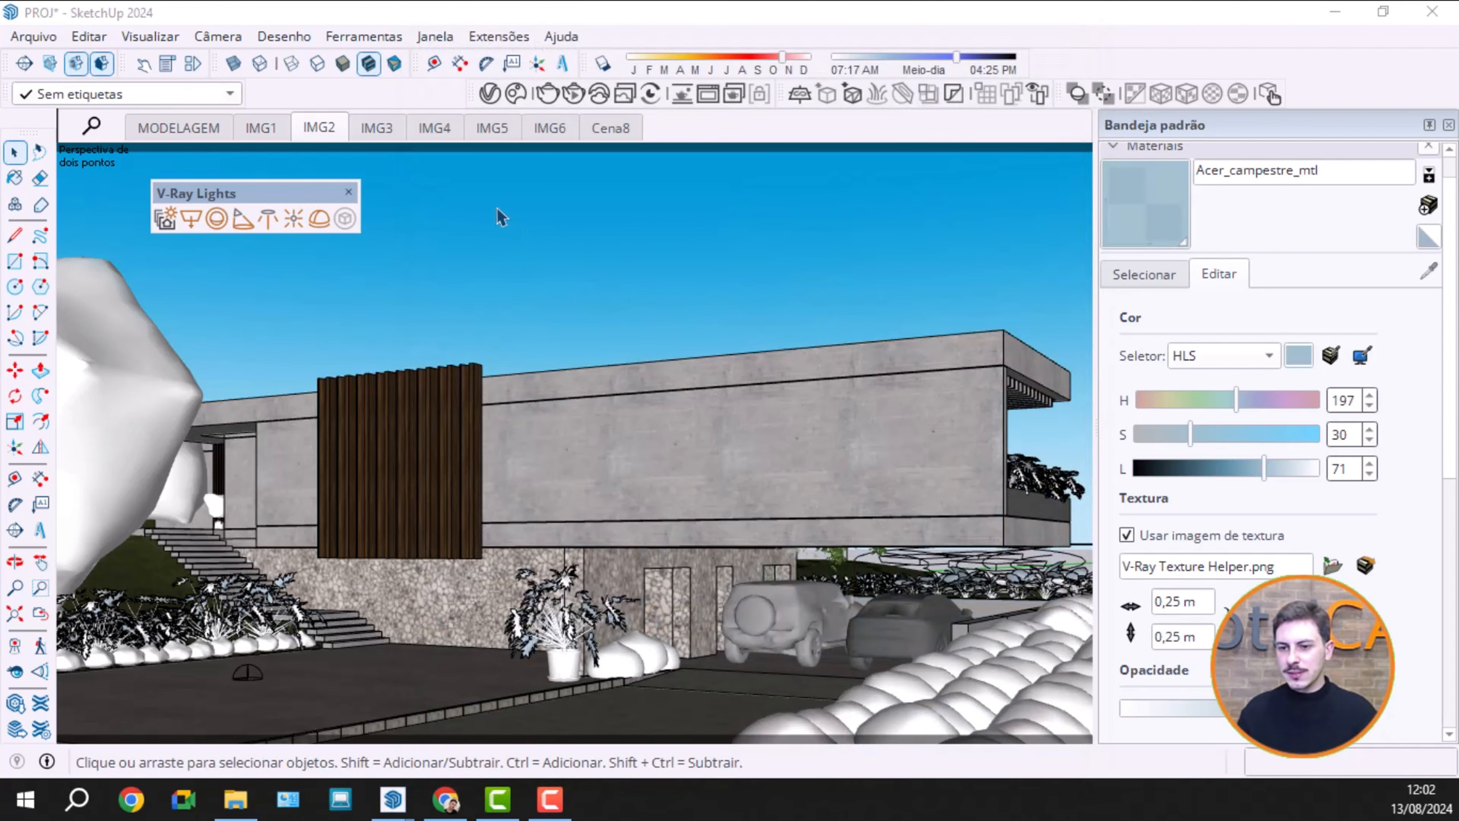
Step: Open the V-Ray Asset Editor and show the scene's lights with the Dome Light's parameters
{"action": "left_click_drag", "start_coordinate": [496, 209], "coordinate": [576, 302]}
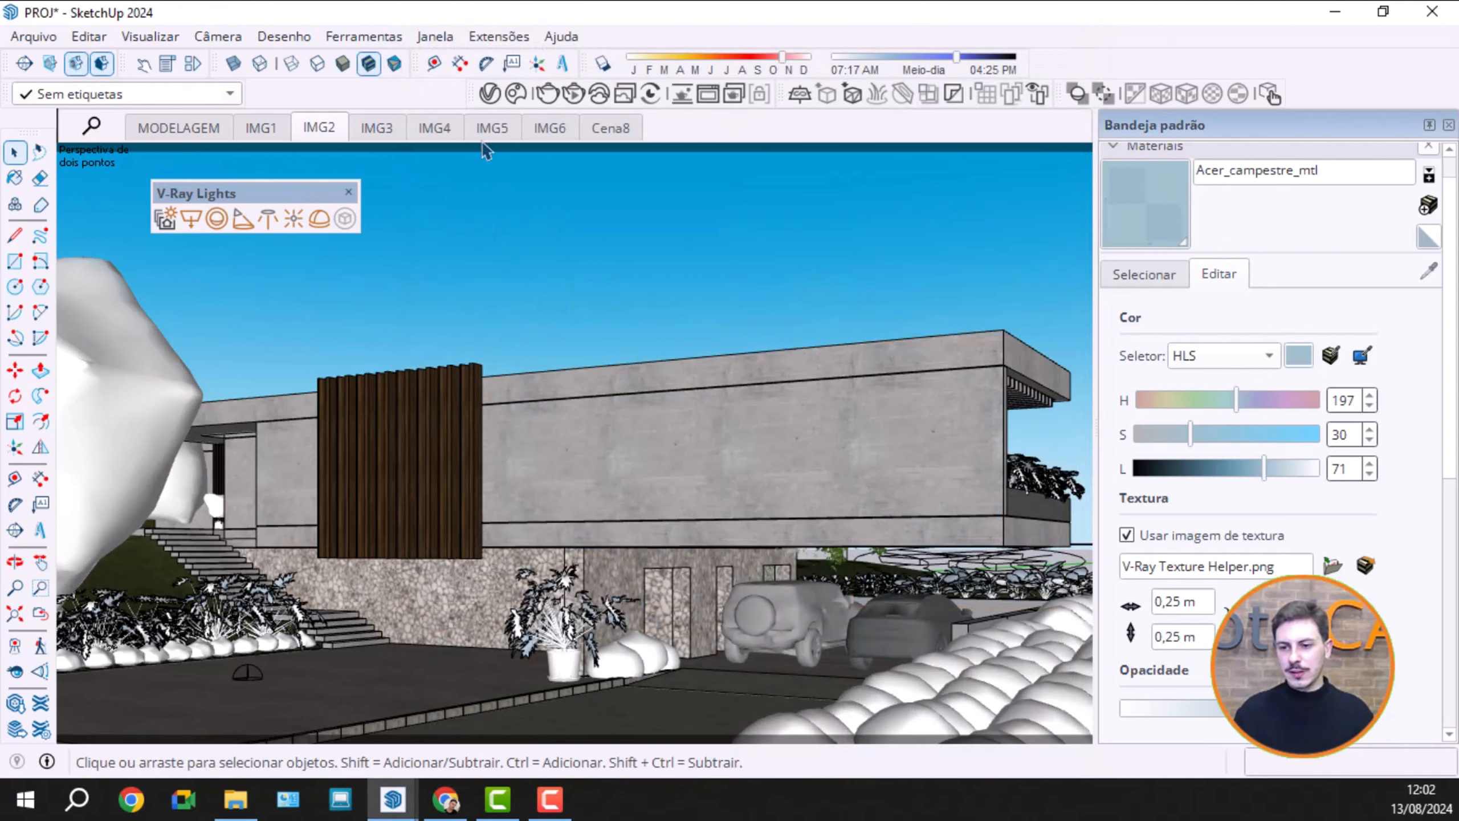
{"action": "left_click", "coordinate": [490, 93]}
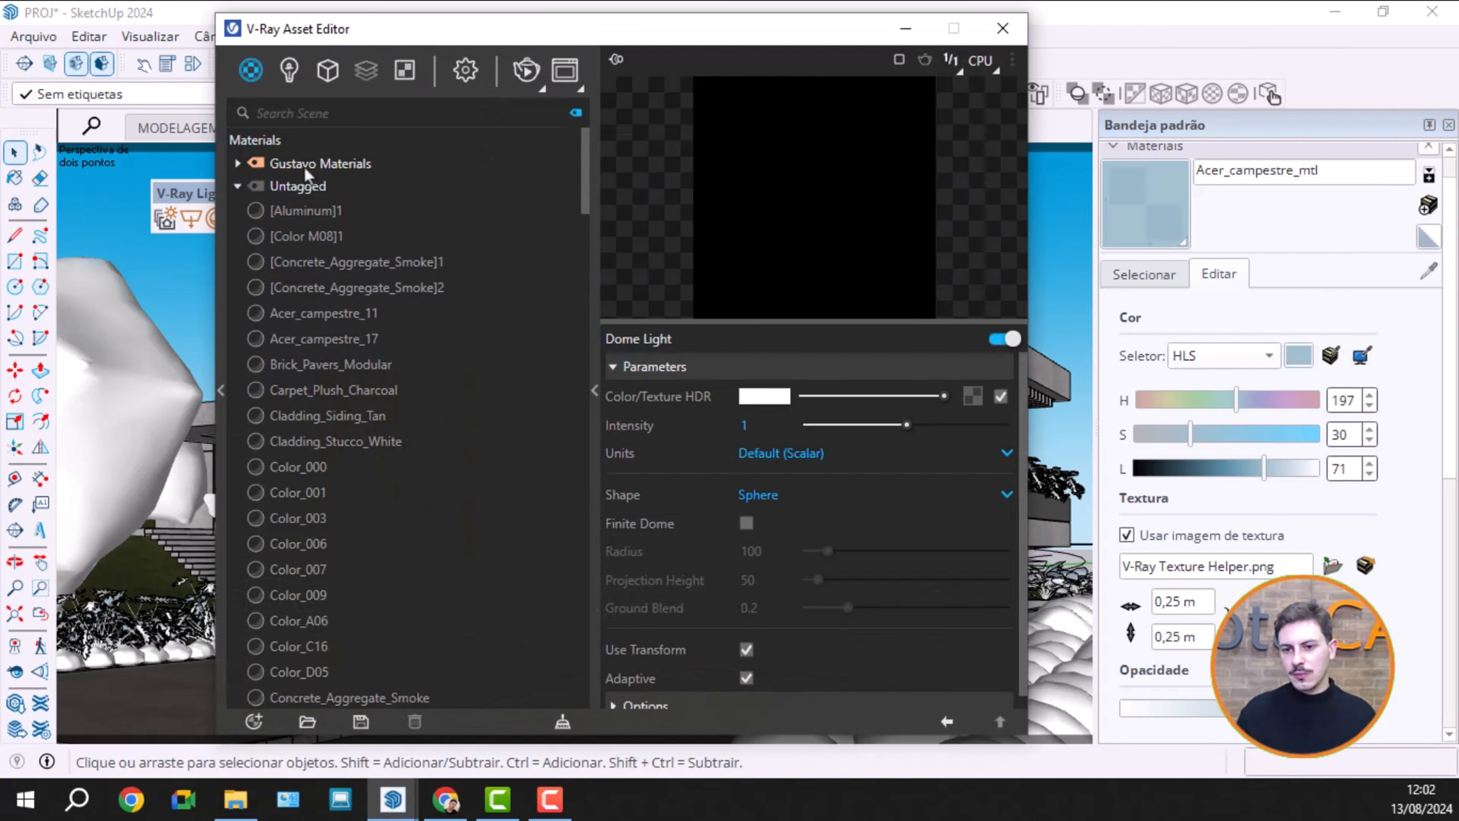
{"action": "left_click", "coordinate": [289, 72]}
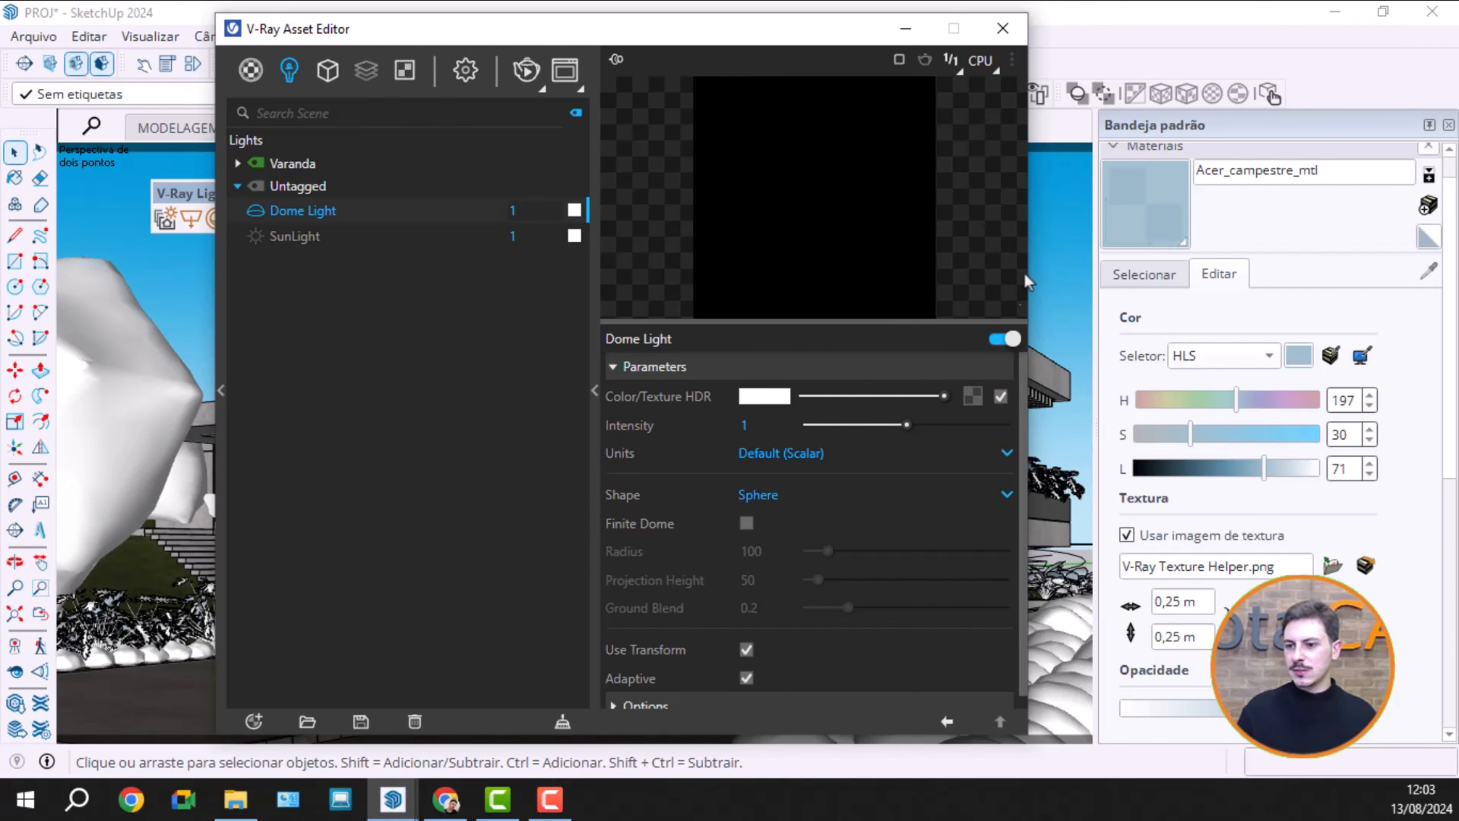
{"action": "left_click", "coordinate": [974, 405]}
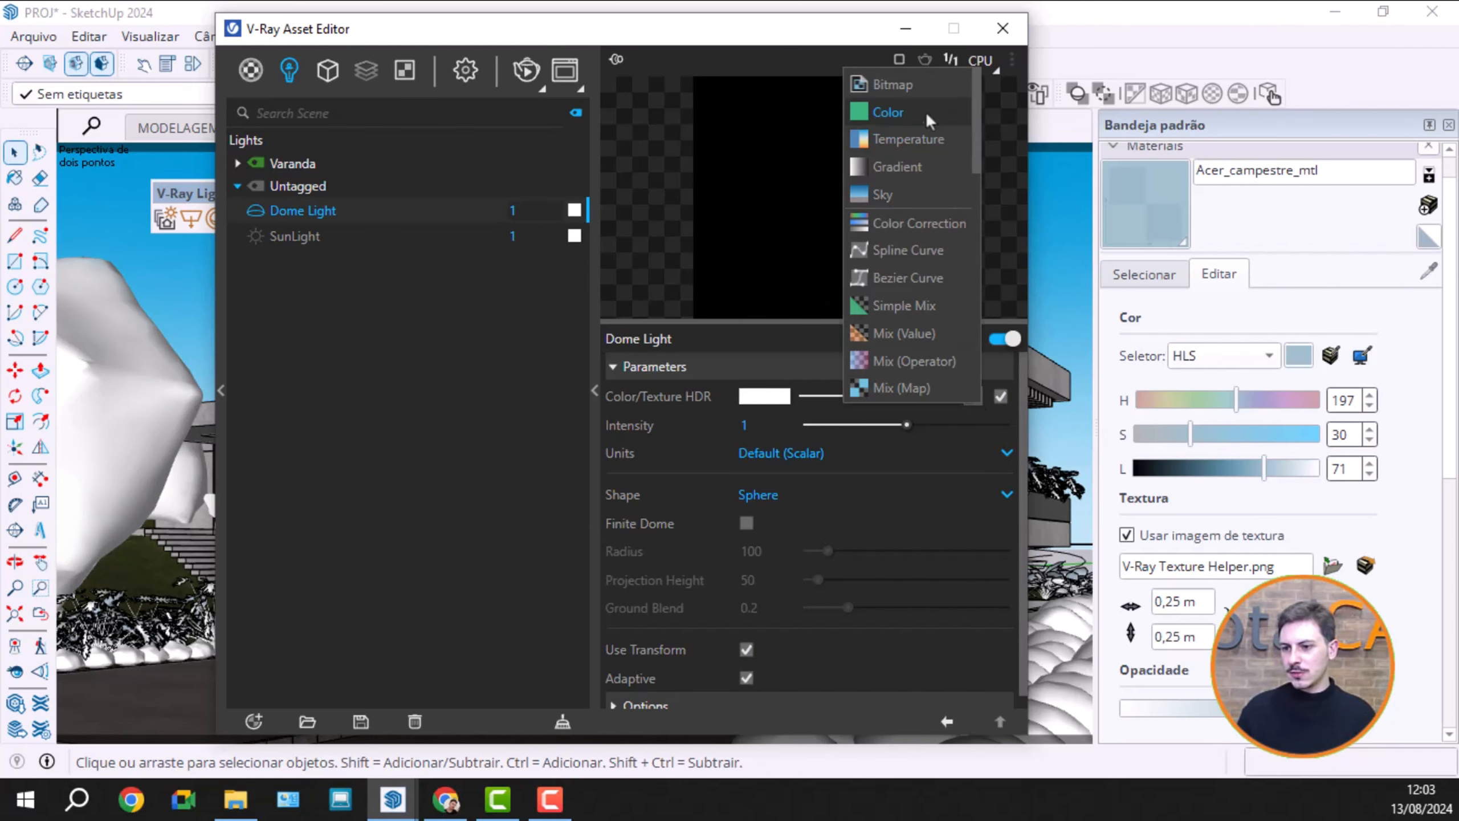
{"action": "left_click", "coordinate": [914, 123]}
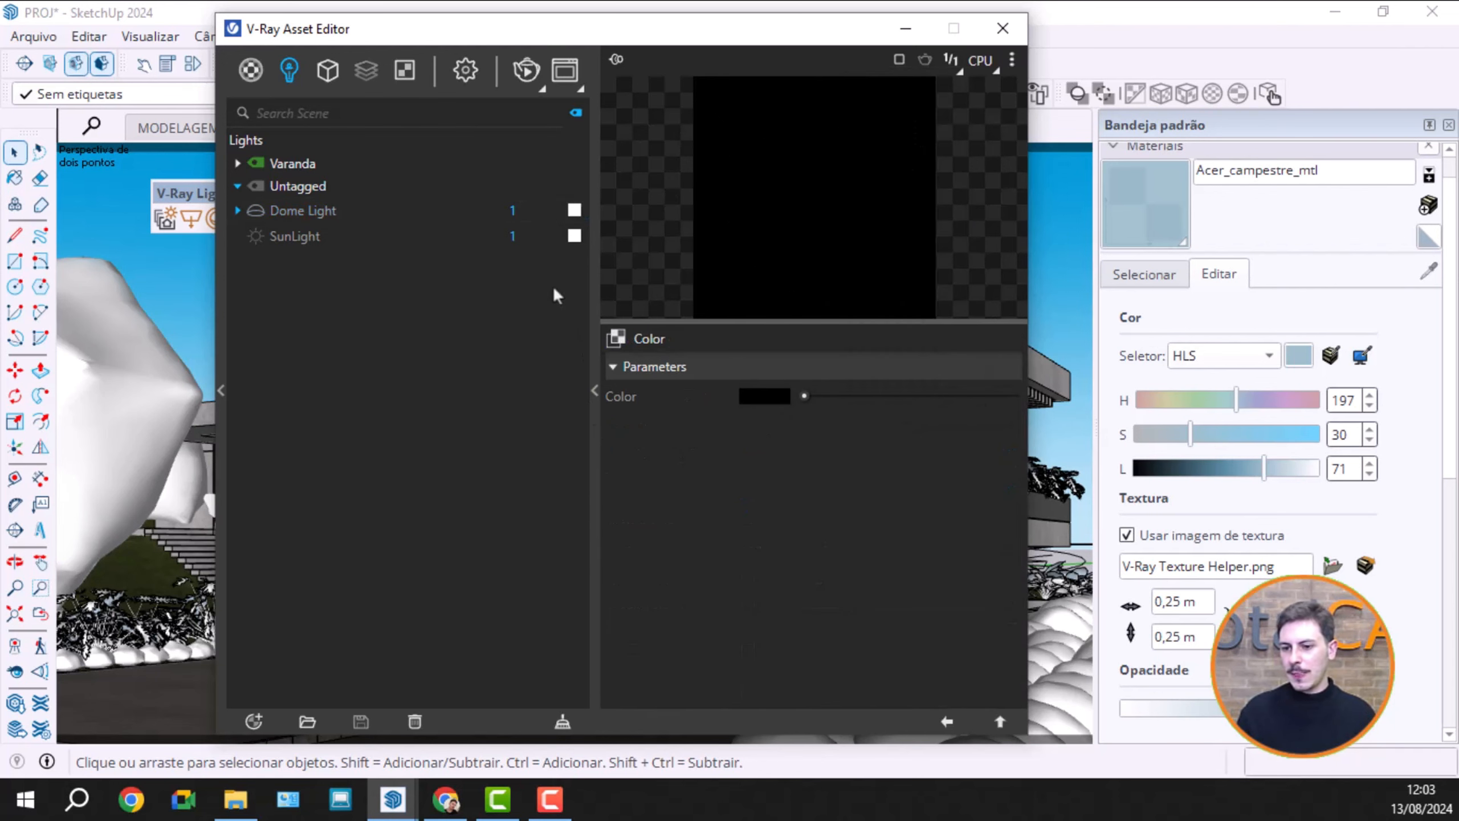
{"action": "left_click", "coordinate": [339, 213]}
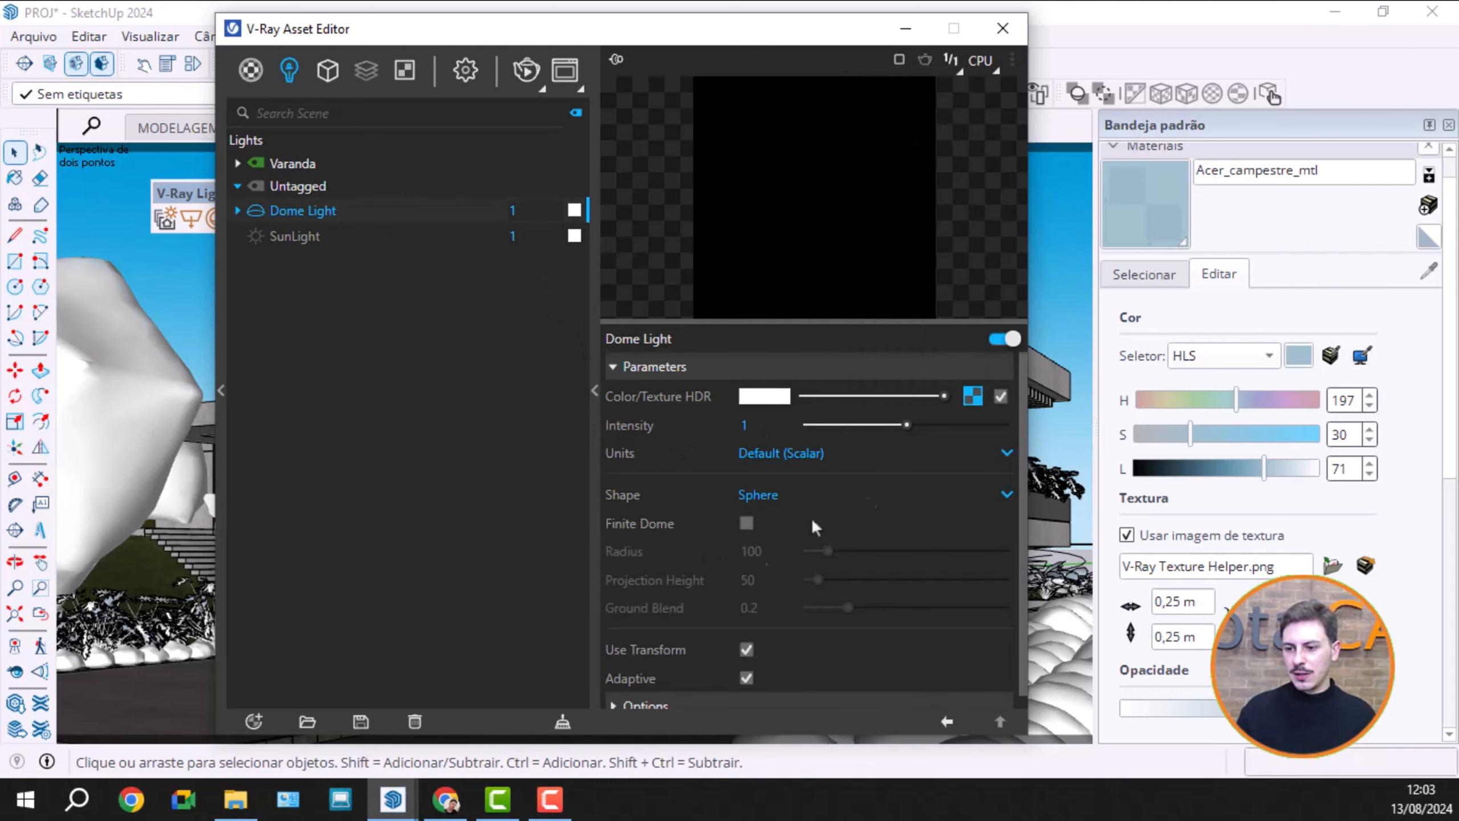
{"action": "right_click", "coordinate": [972, 398]}
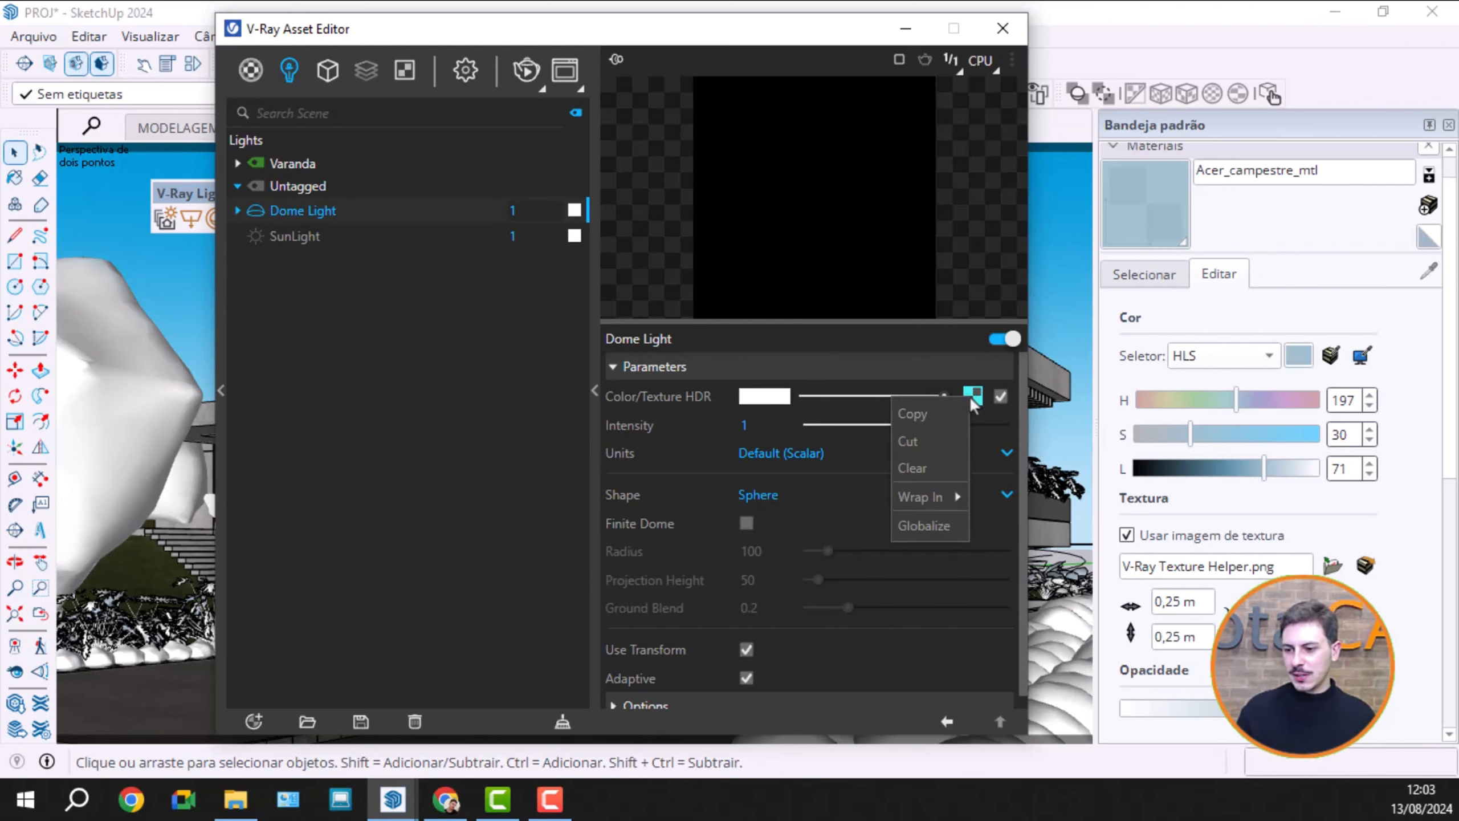
{"action": "left_click", "coordinate": [928, 468]}
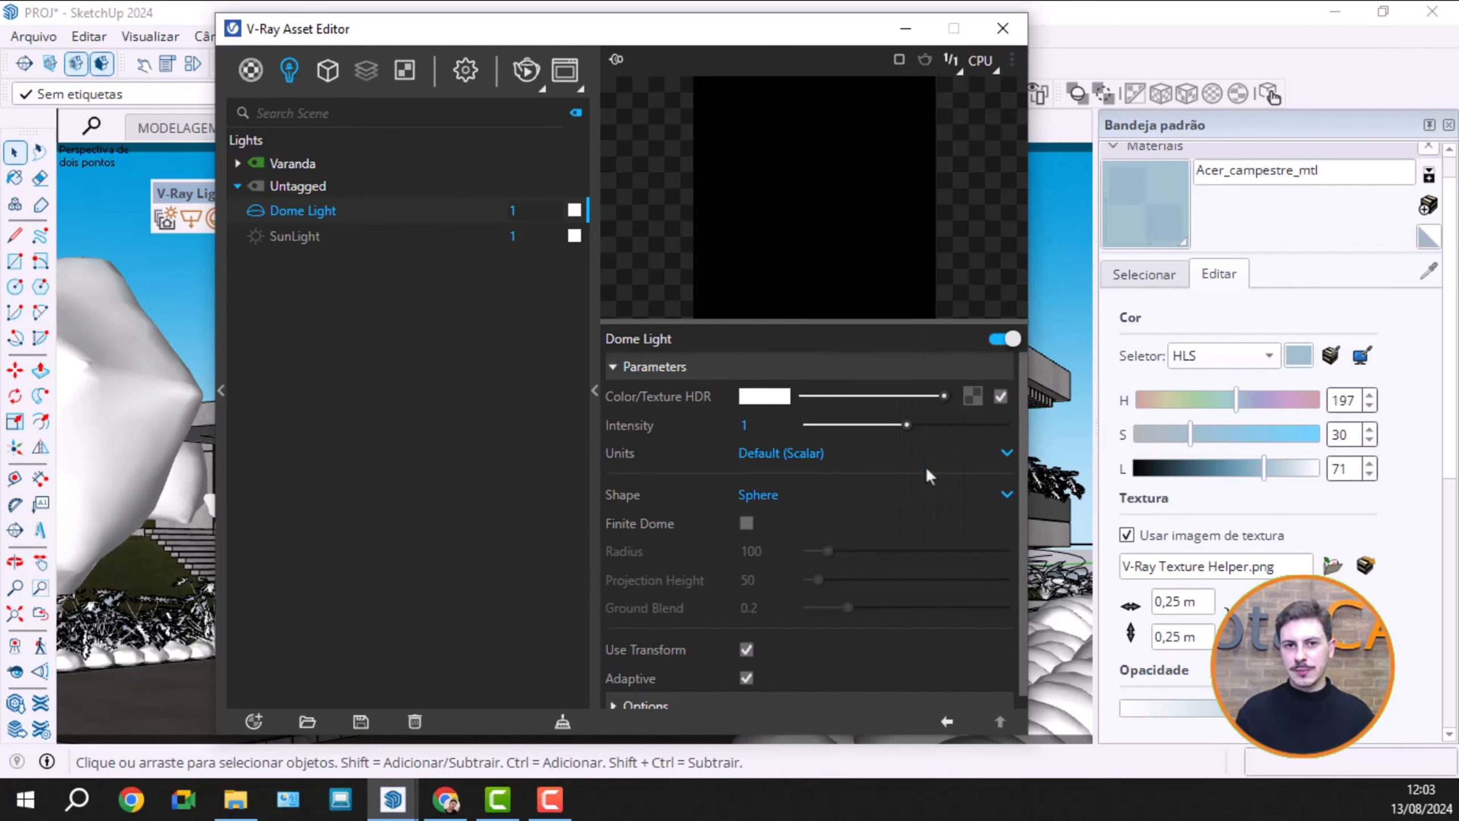
Step: Load rosendal_mountain_midmorning_8k.exr as a Bitmap texture for the Dome Light's Color/Texture HDR
{"action": "left_click", "coordinate": [972, 400]}
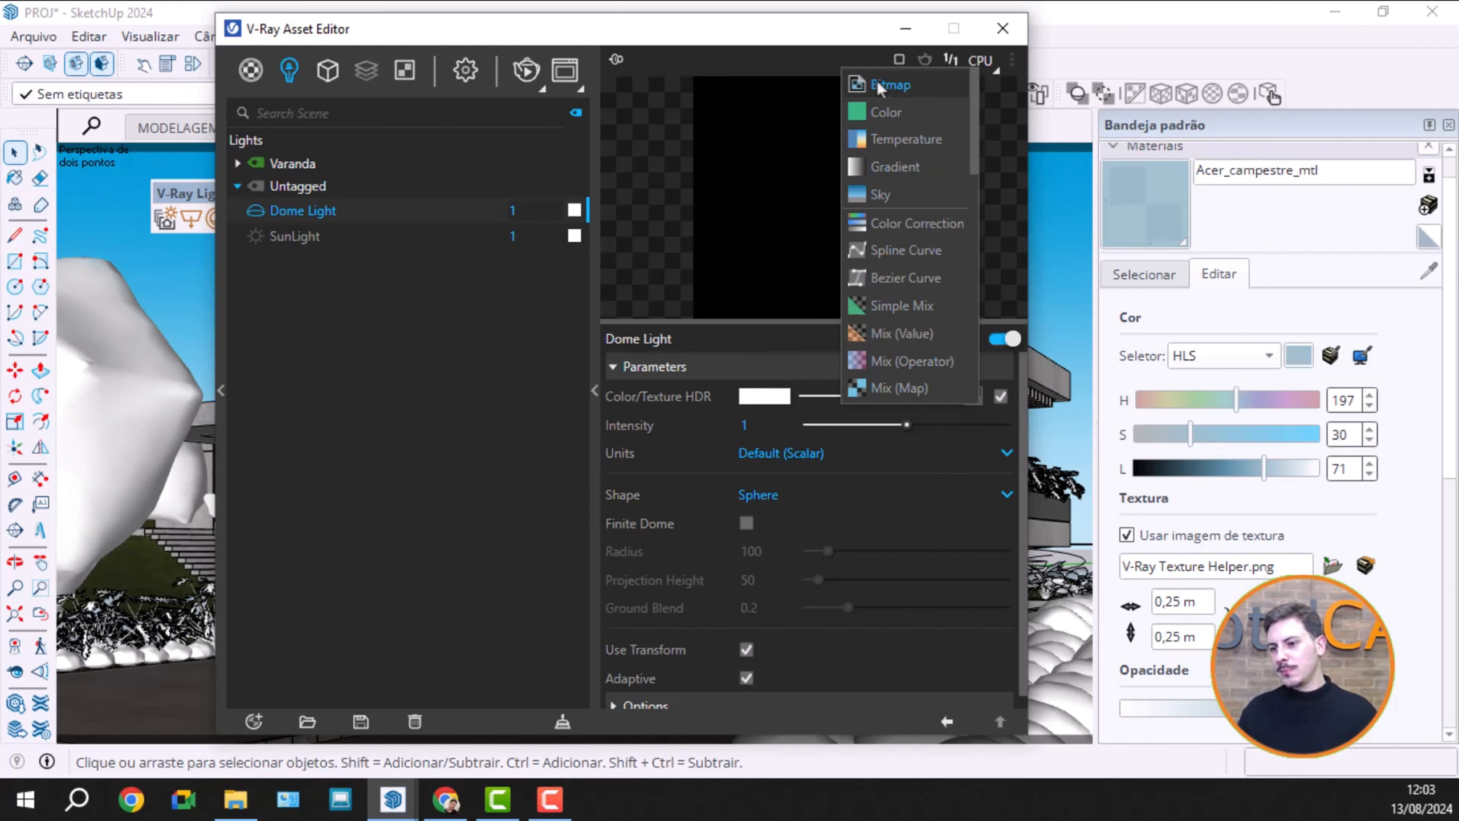
{"action": "left_click", "coordinate": [902, 87]}
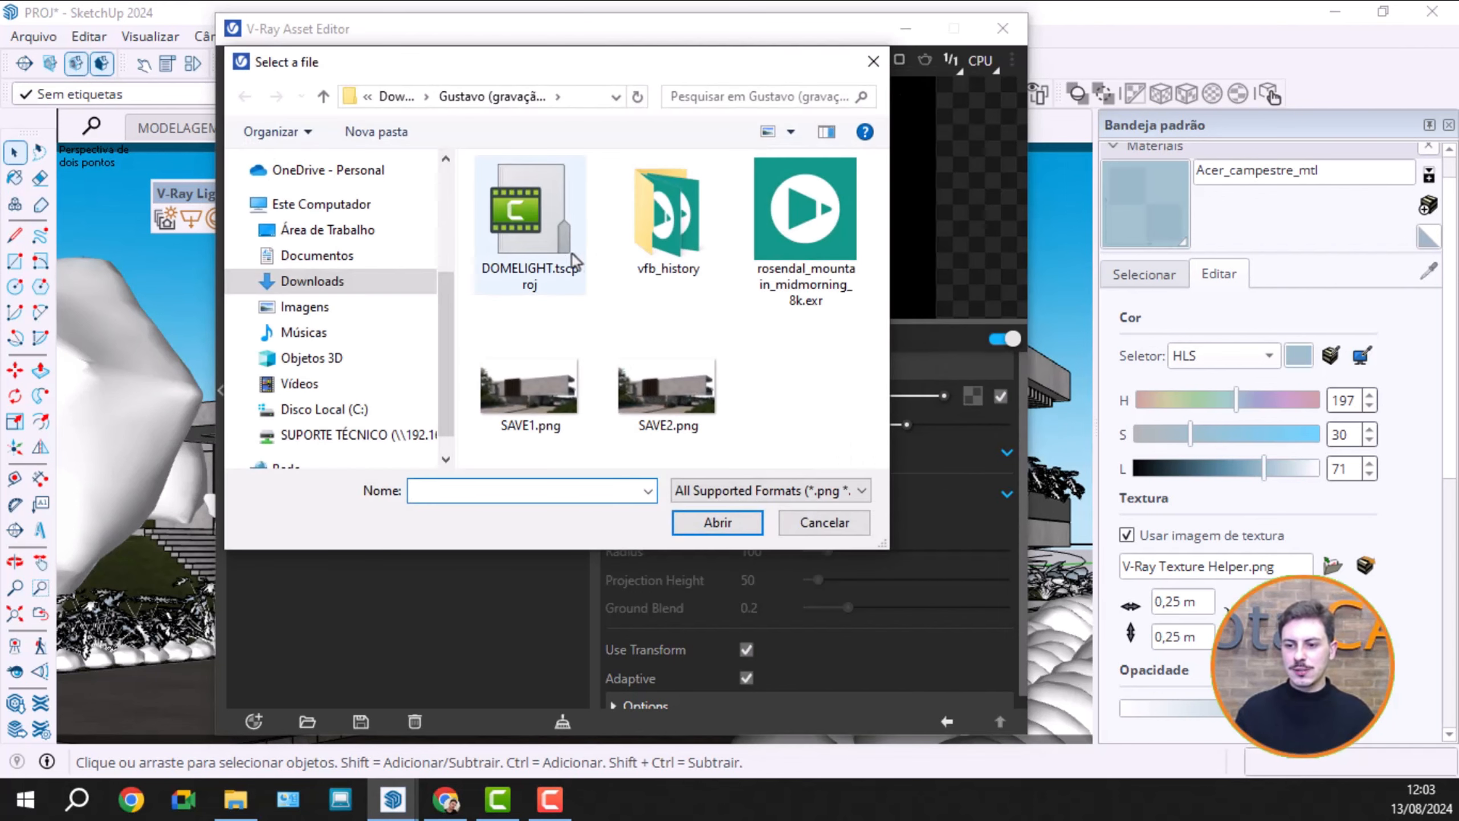
{"action": "left_click", "coordinate": [796, 215]}
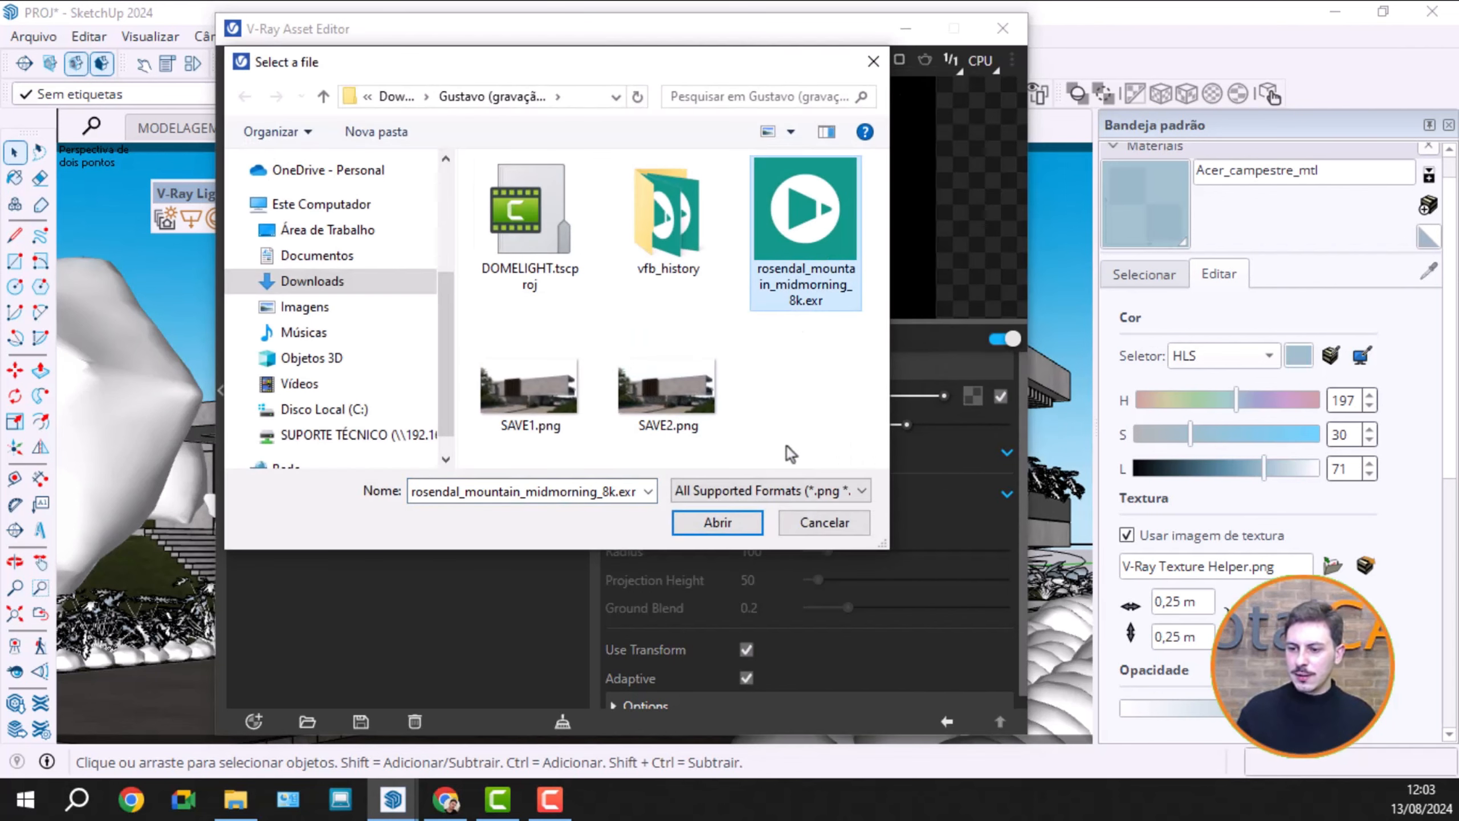
{"action": "left_click", "coordinate": [705, 531]}
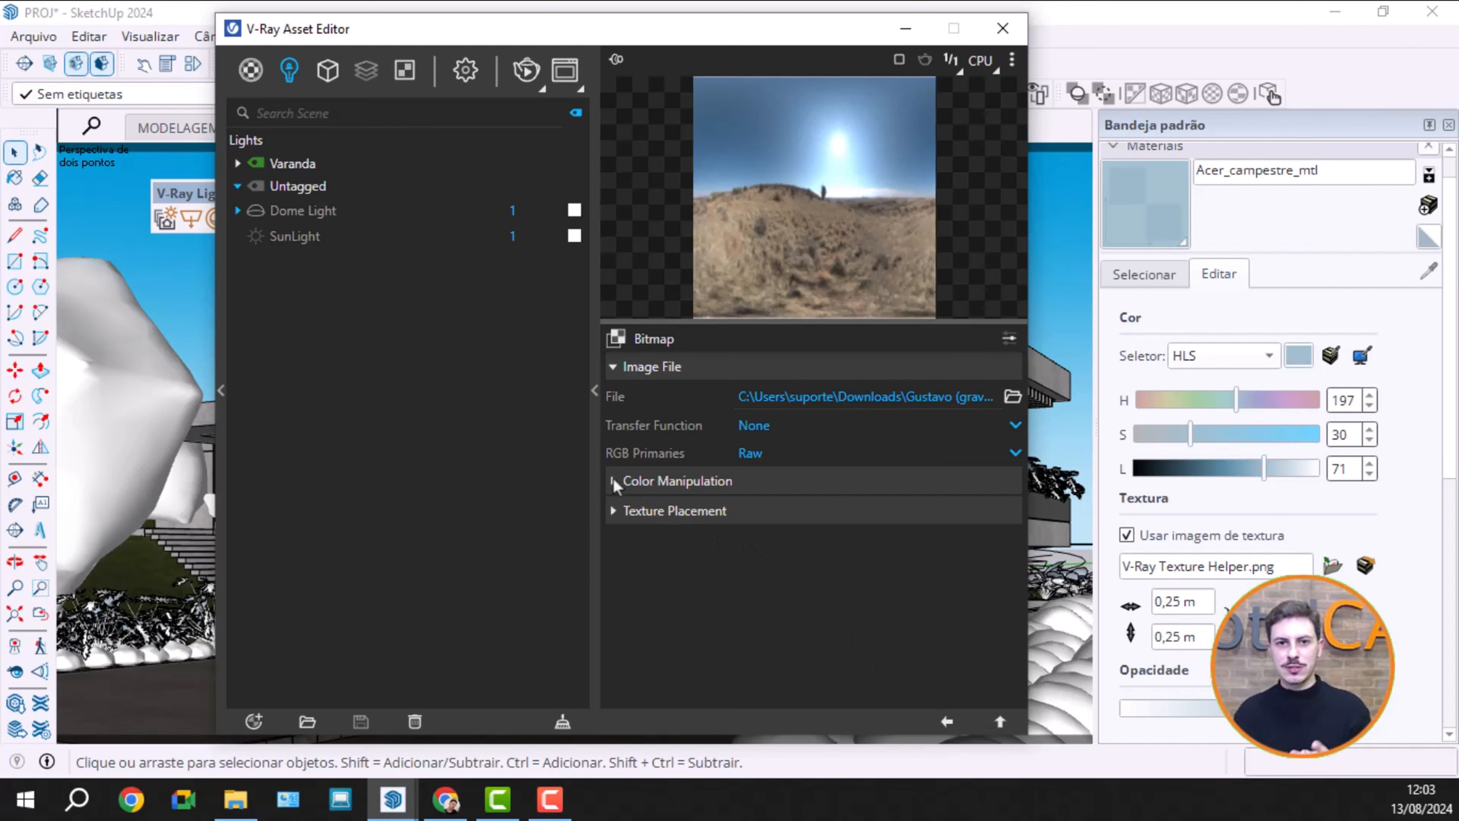
Step: Examine the HDRI bitmap's texture placement and color manipulation options, and return to the Dome Light's parameters
{"action": "left_click", "coordinate": [613, 510]}
{"action": "scroll", "coordinate": [811, 603], "scroll_direction": "down", "scroll_amount": 2}
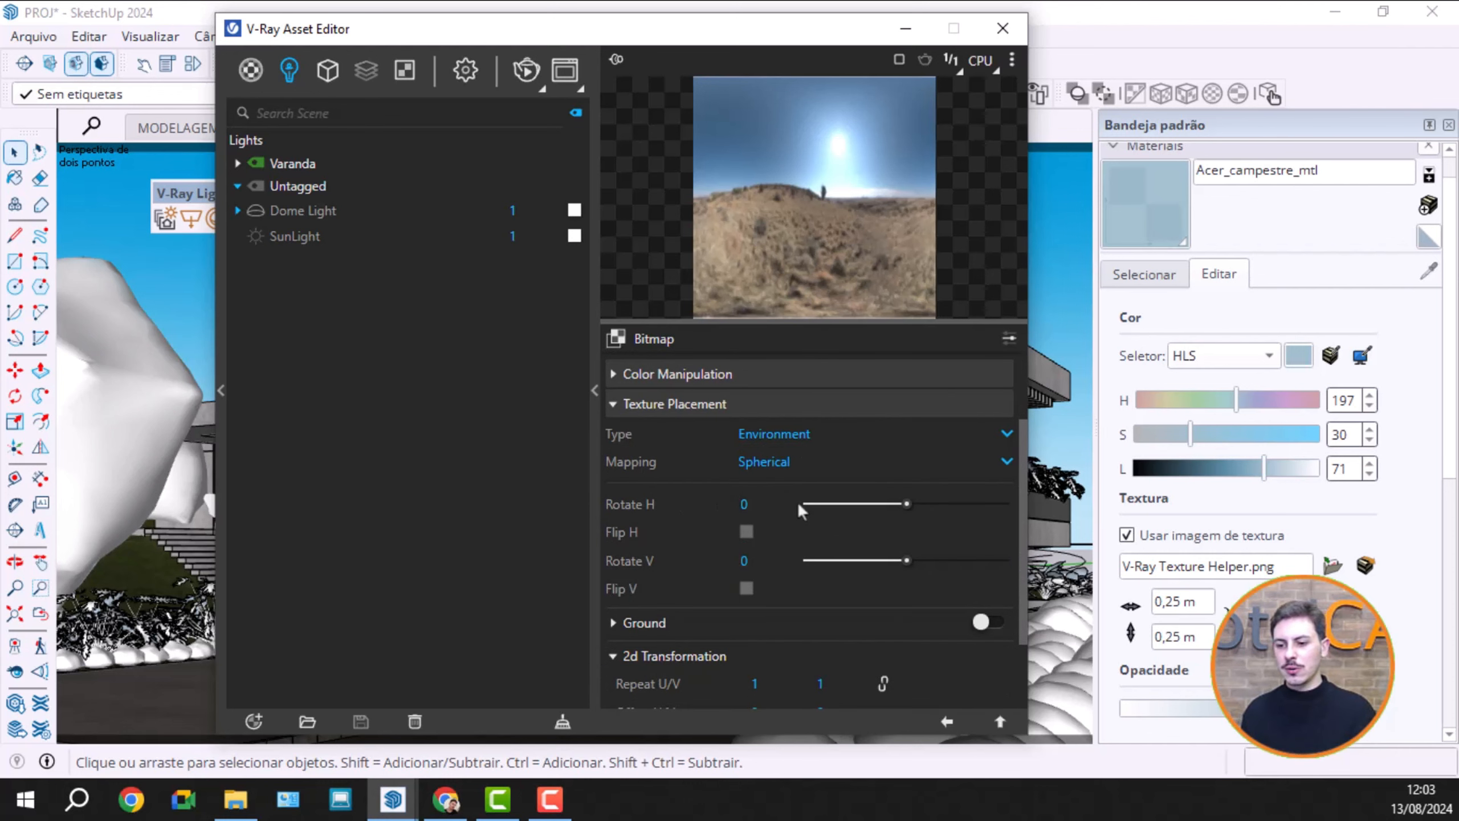
{"action": "scroll", "coordinate": [747, 486], "scroll_direction": "up", "scroll_amount": 2}
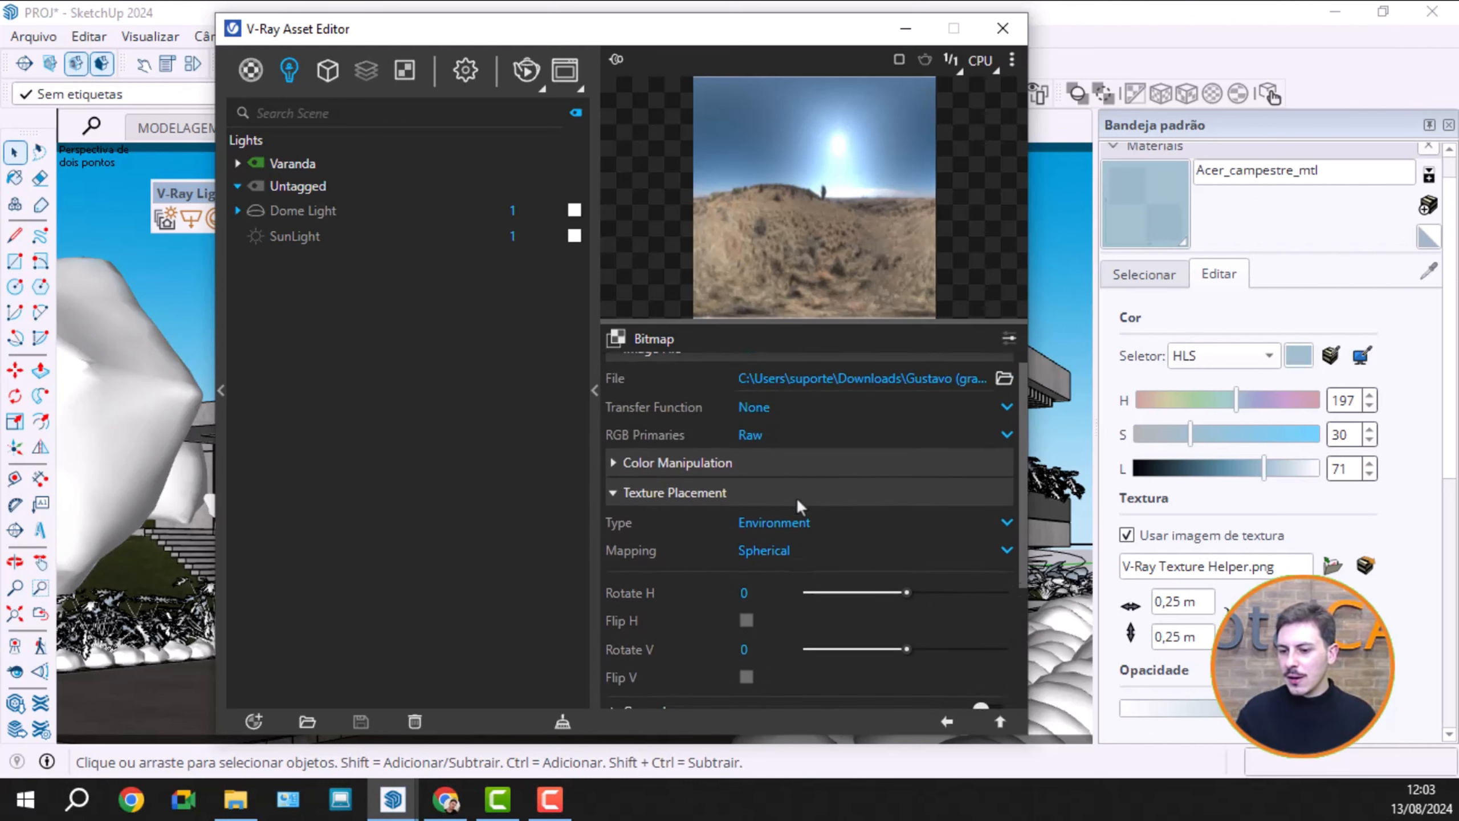
{"action": "left_click", "coordinate": [613, 483]}
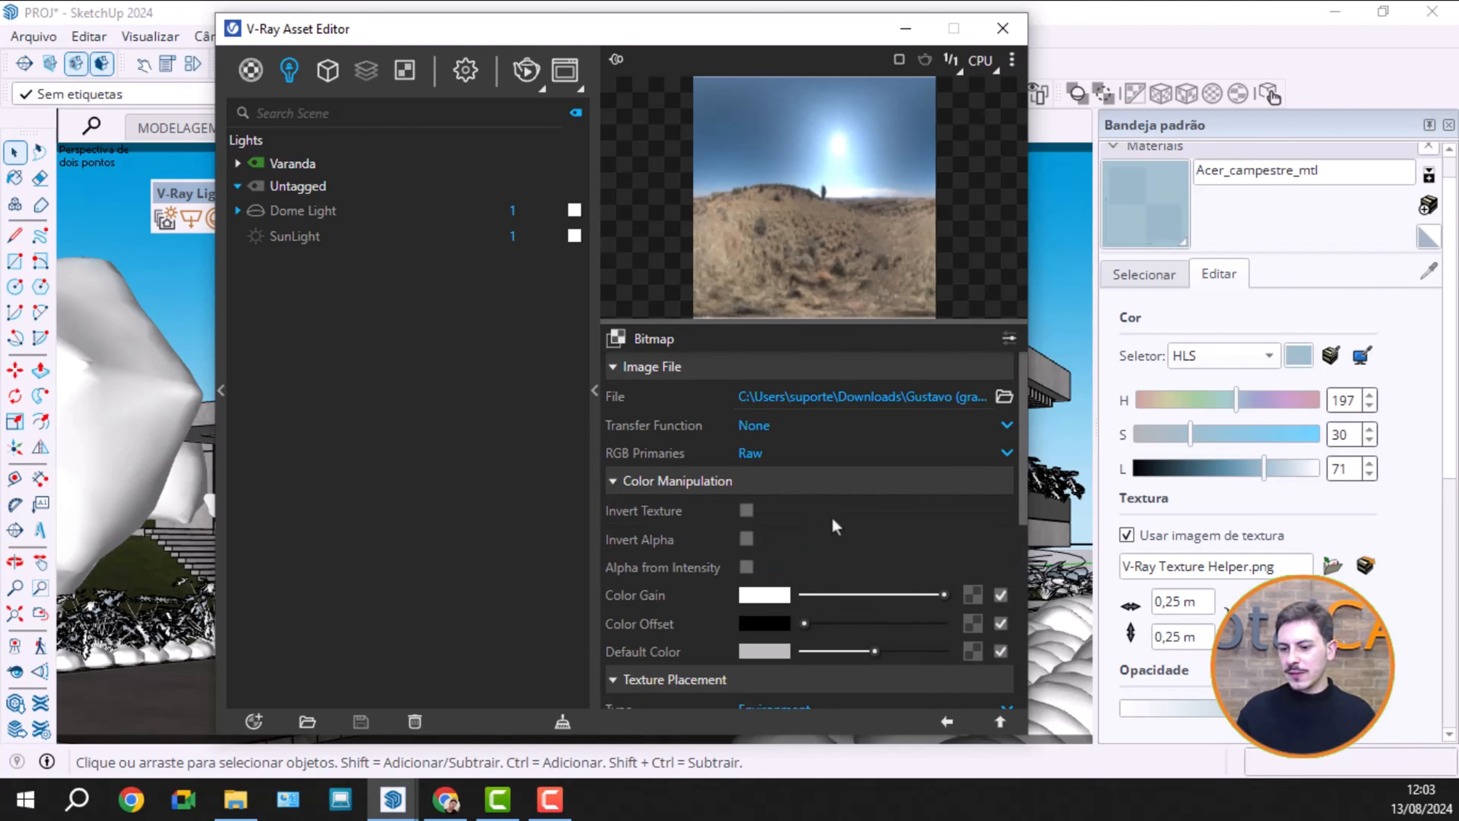
{"action": "scroll", "coordinate": [827, 521], "scroll_direction": "down", "scroll_amount": 2}
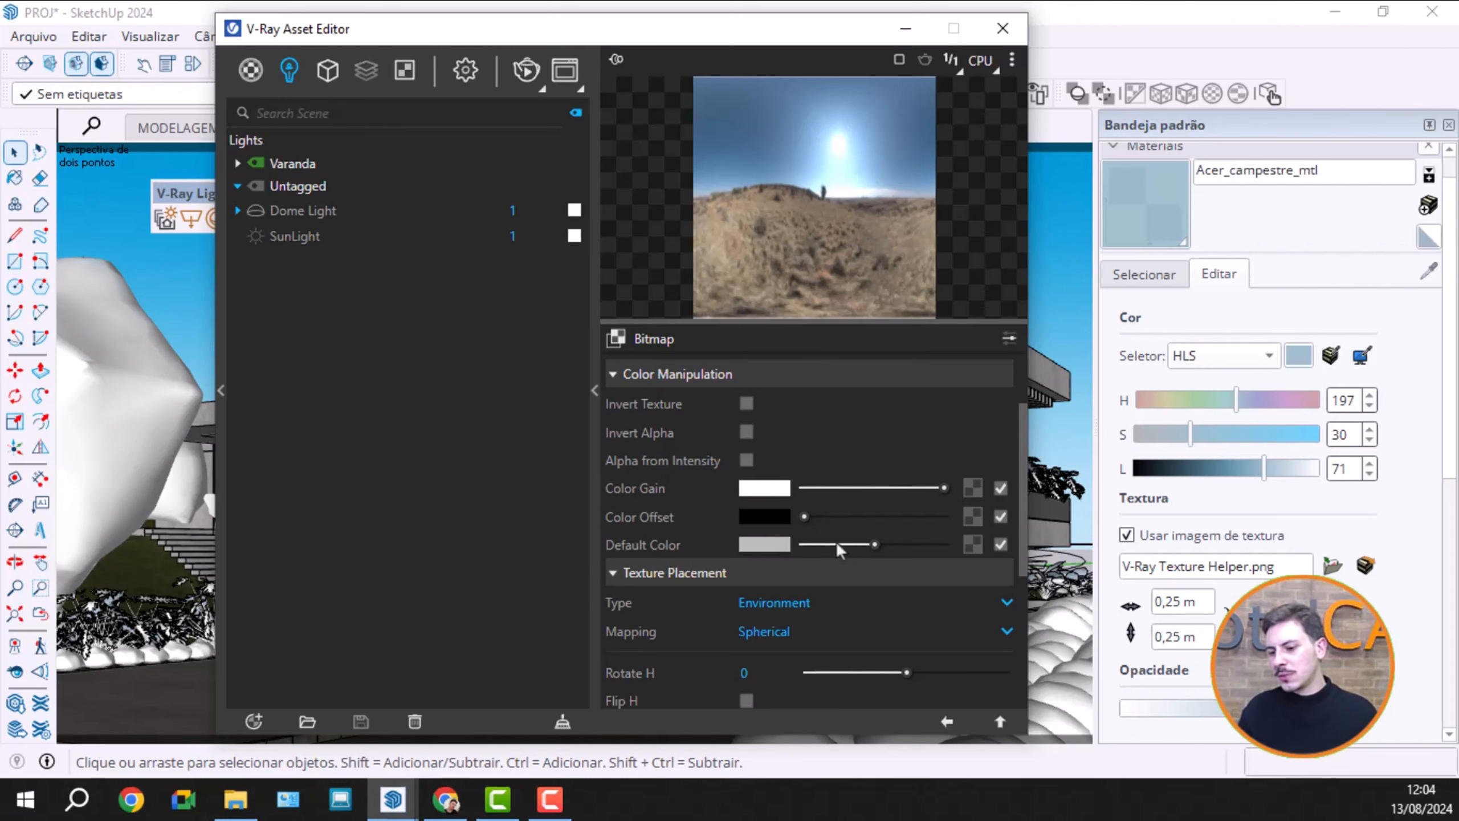
{"action": "left_click", "coordinate": [946, 722]}
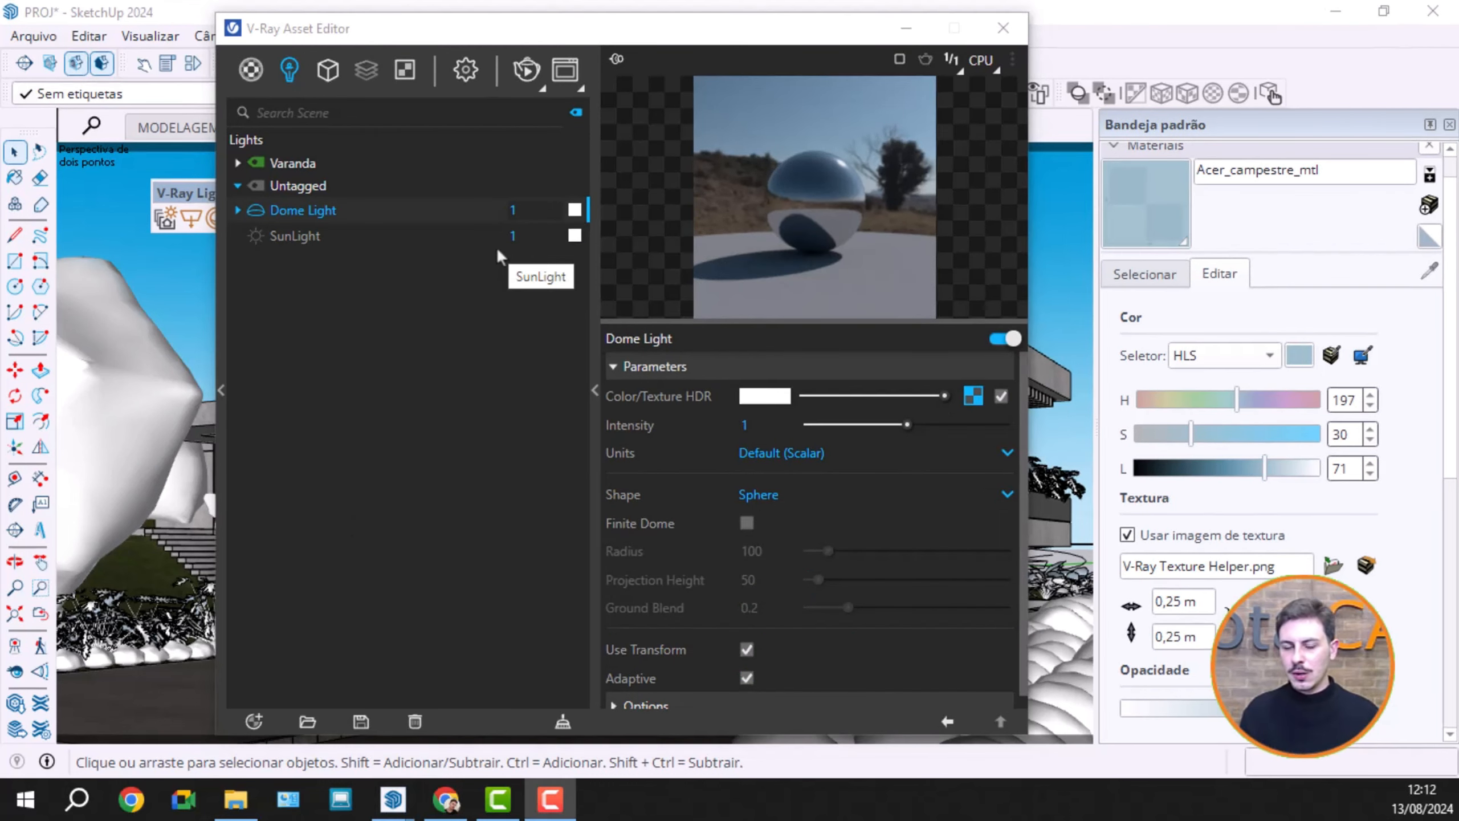
Step: Try Dome Light intensities of 10000 and 10 while checking the preview, and return the intensity to 1
{"action": "left_click", "coordinate": [512, 210]}
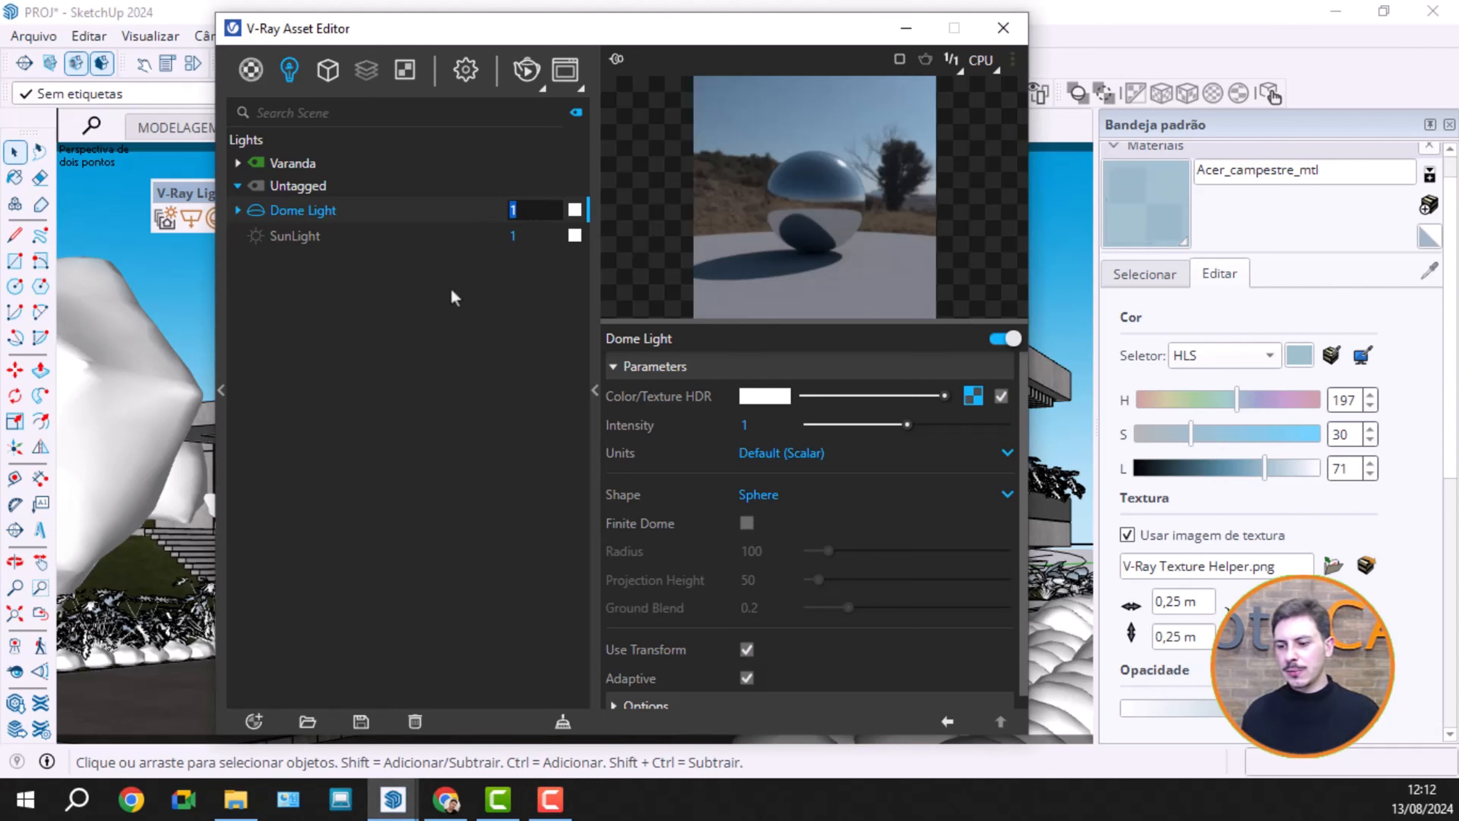
{"action": "left_click", "coordinate": [462, 354]}
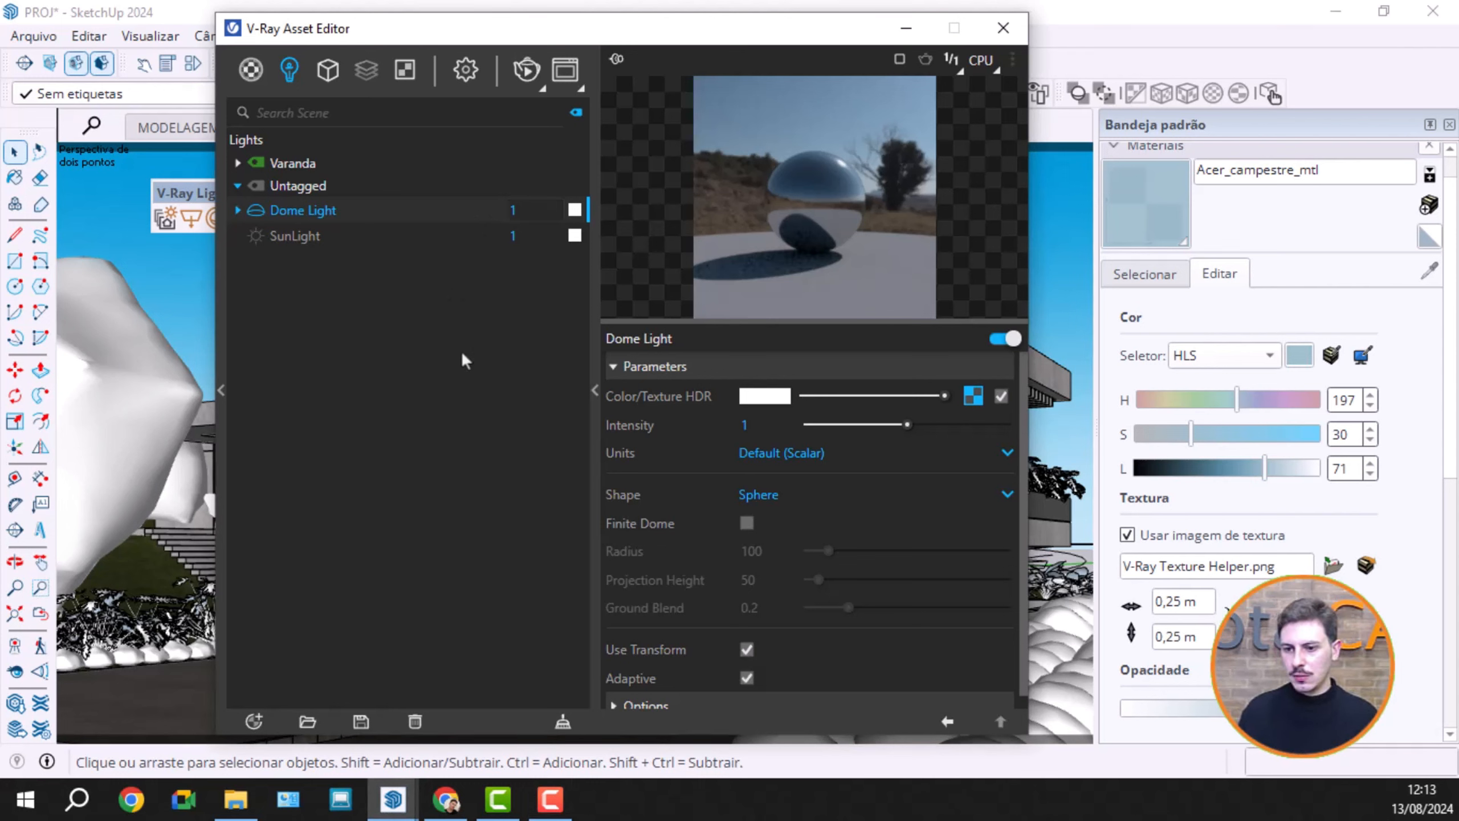
{"action": "left_click", "coordinate": [533, 210]}
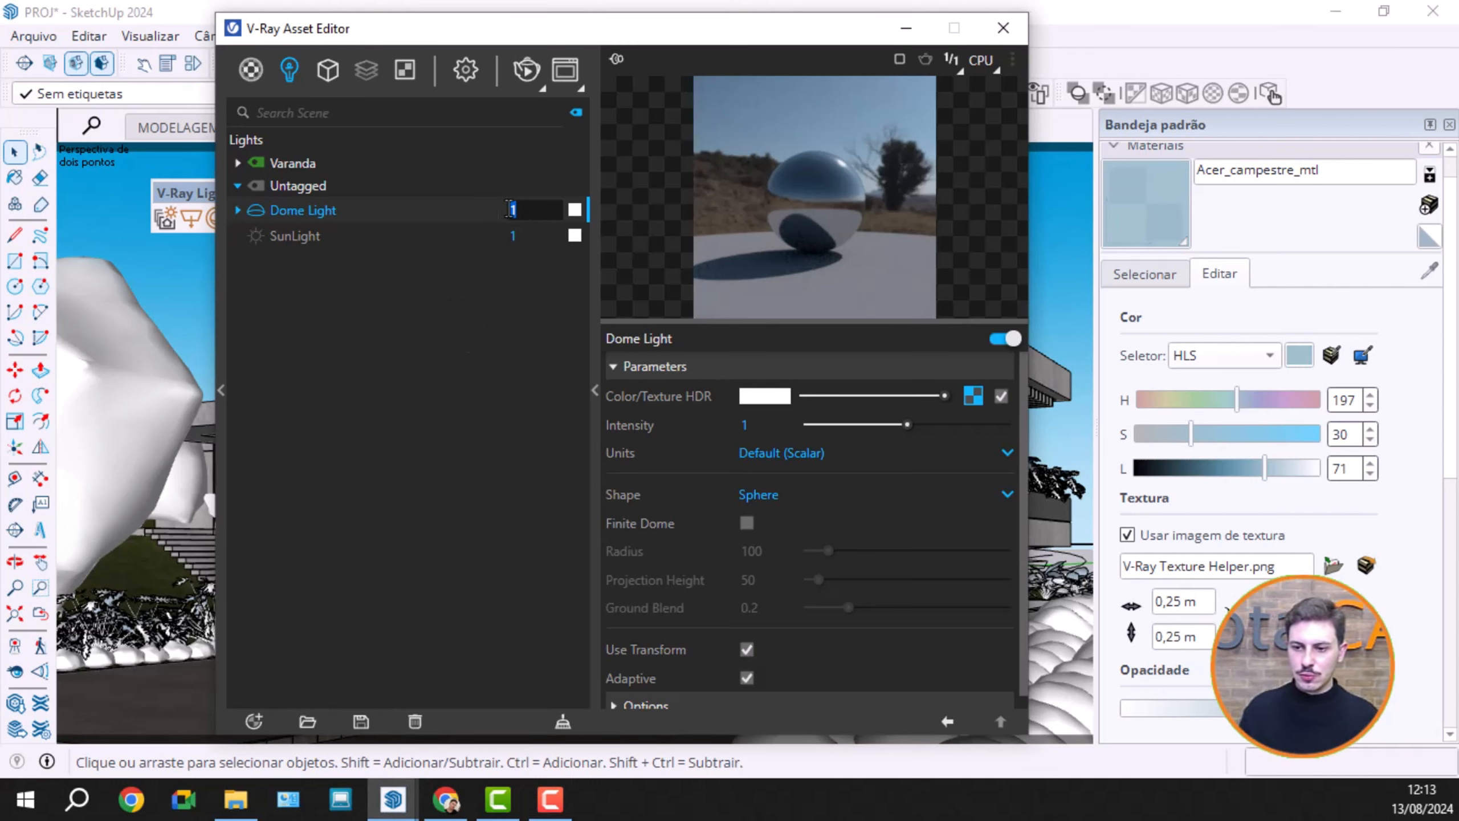
{"action": "type", "text": "10000"}
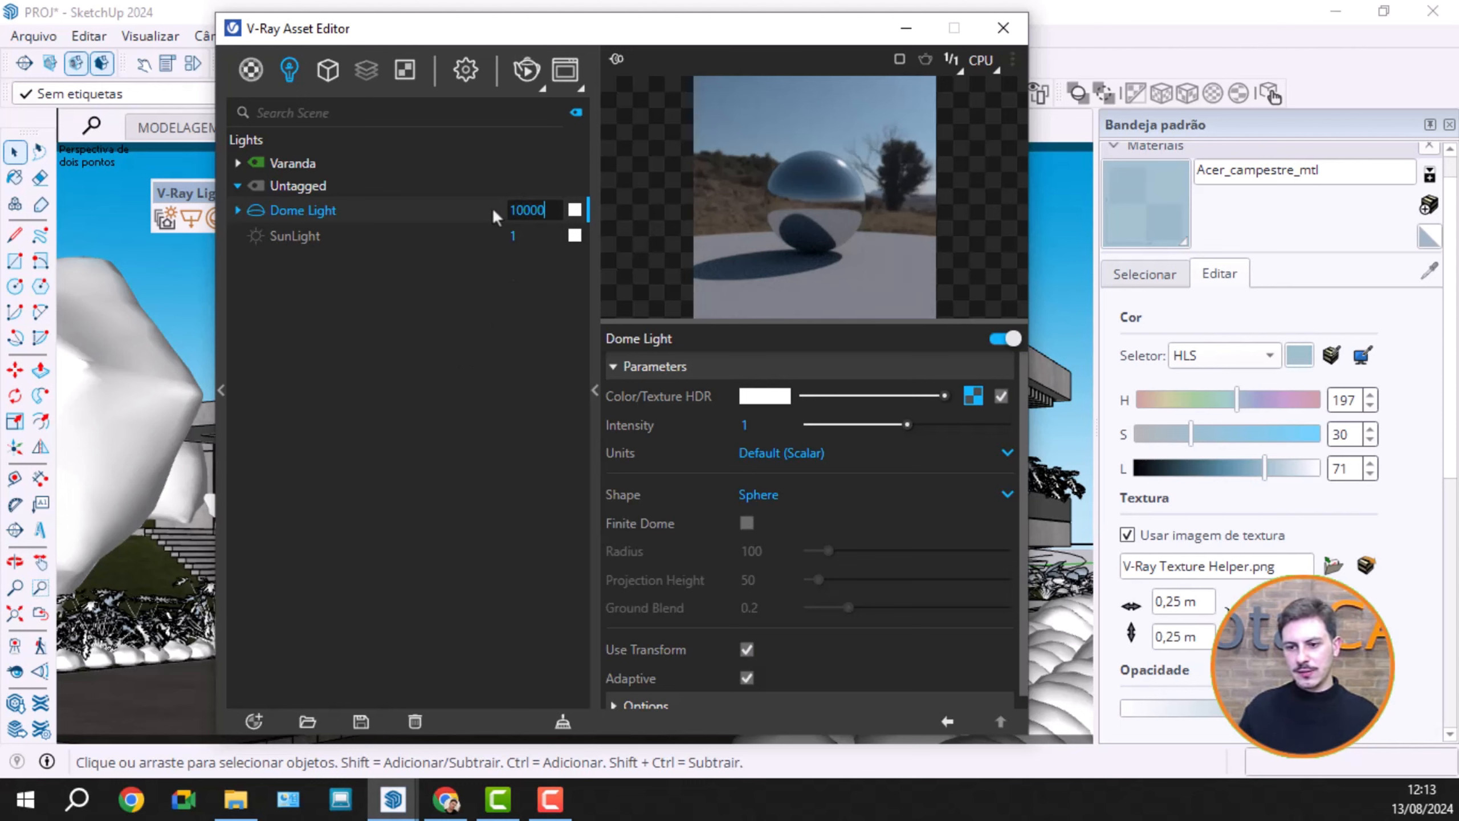
{"action": "key", "text": "Return"}
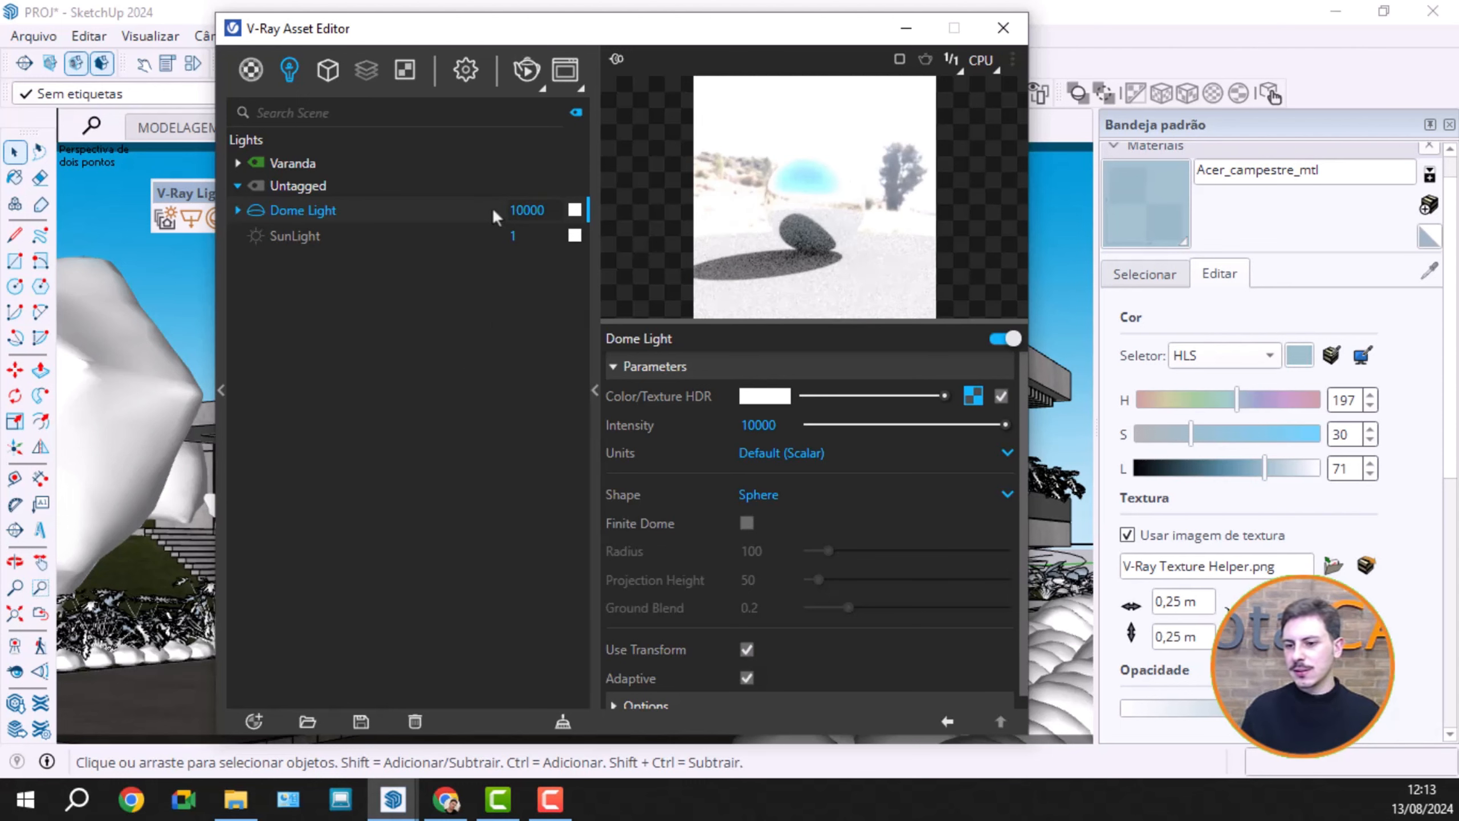
{"action": "left_click_drag", "start_coordinate": [540, 208], "coordinate": [506, 214]}
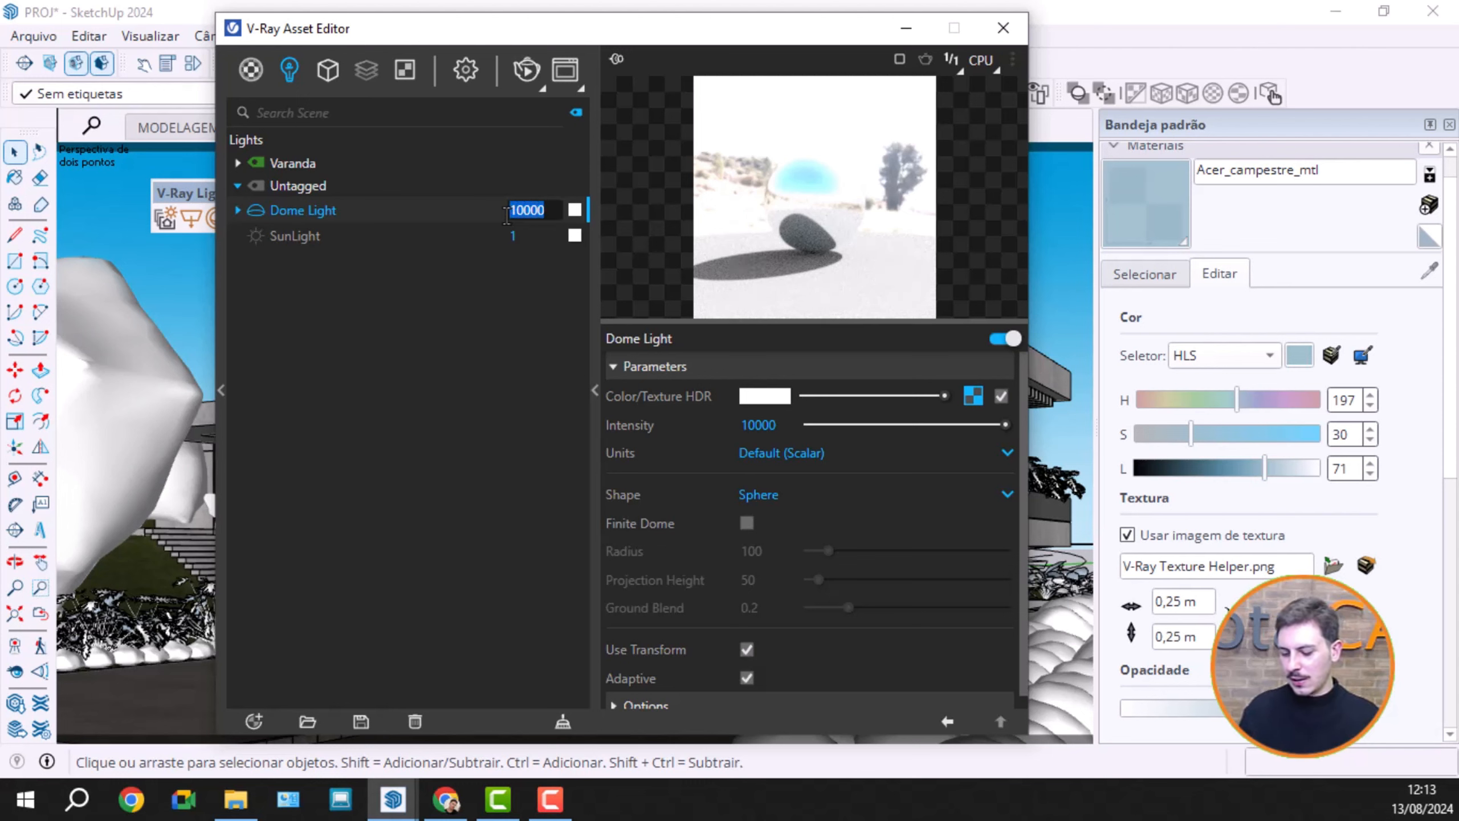
{"action": "type", "text": "10"}
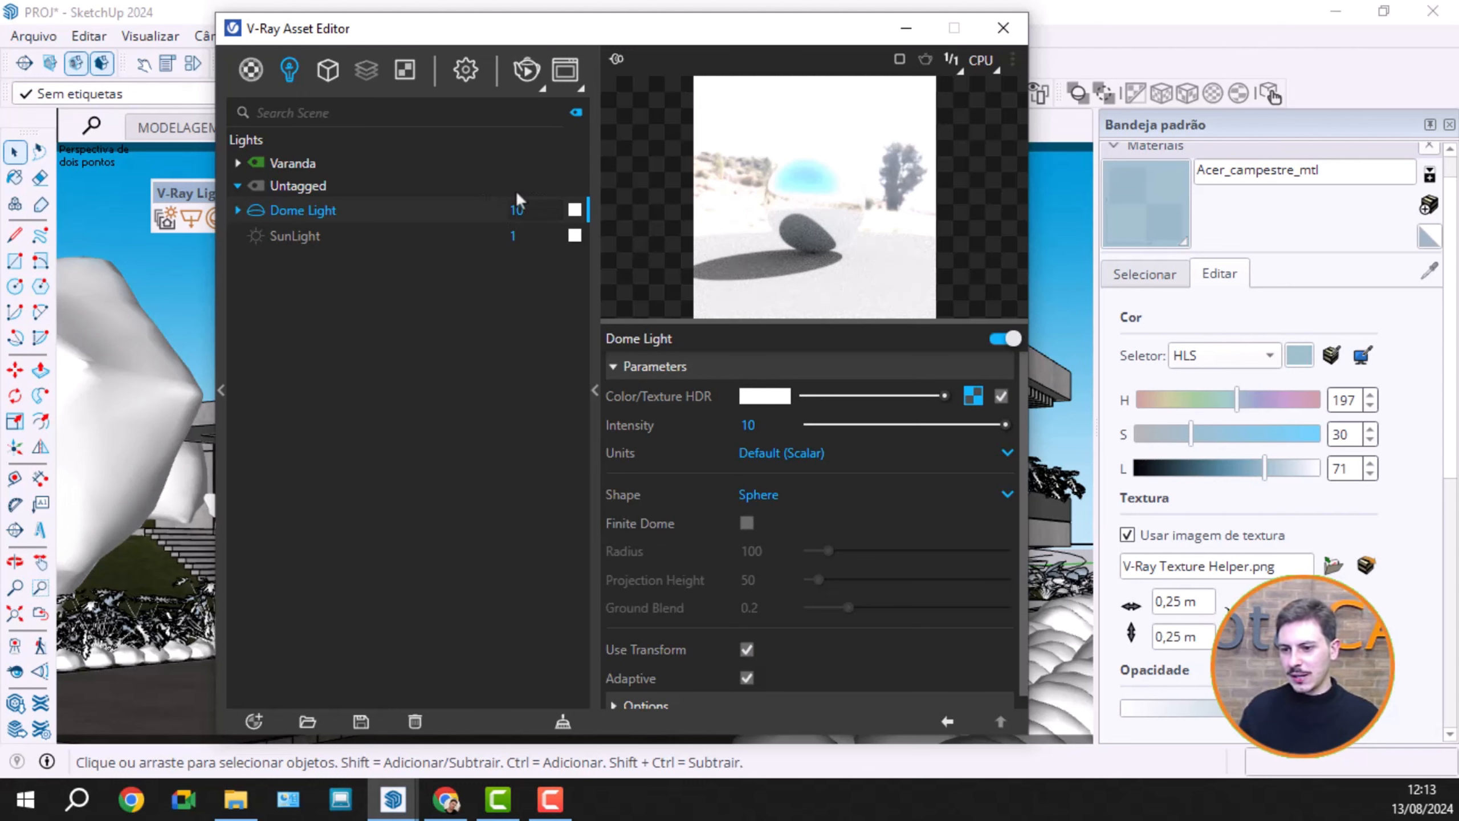
{"action": "left_click_drag", "start_coordinate": [523, 208], "coordinate": [506, 215]}
{"action": "type", "text": "1"}
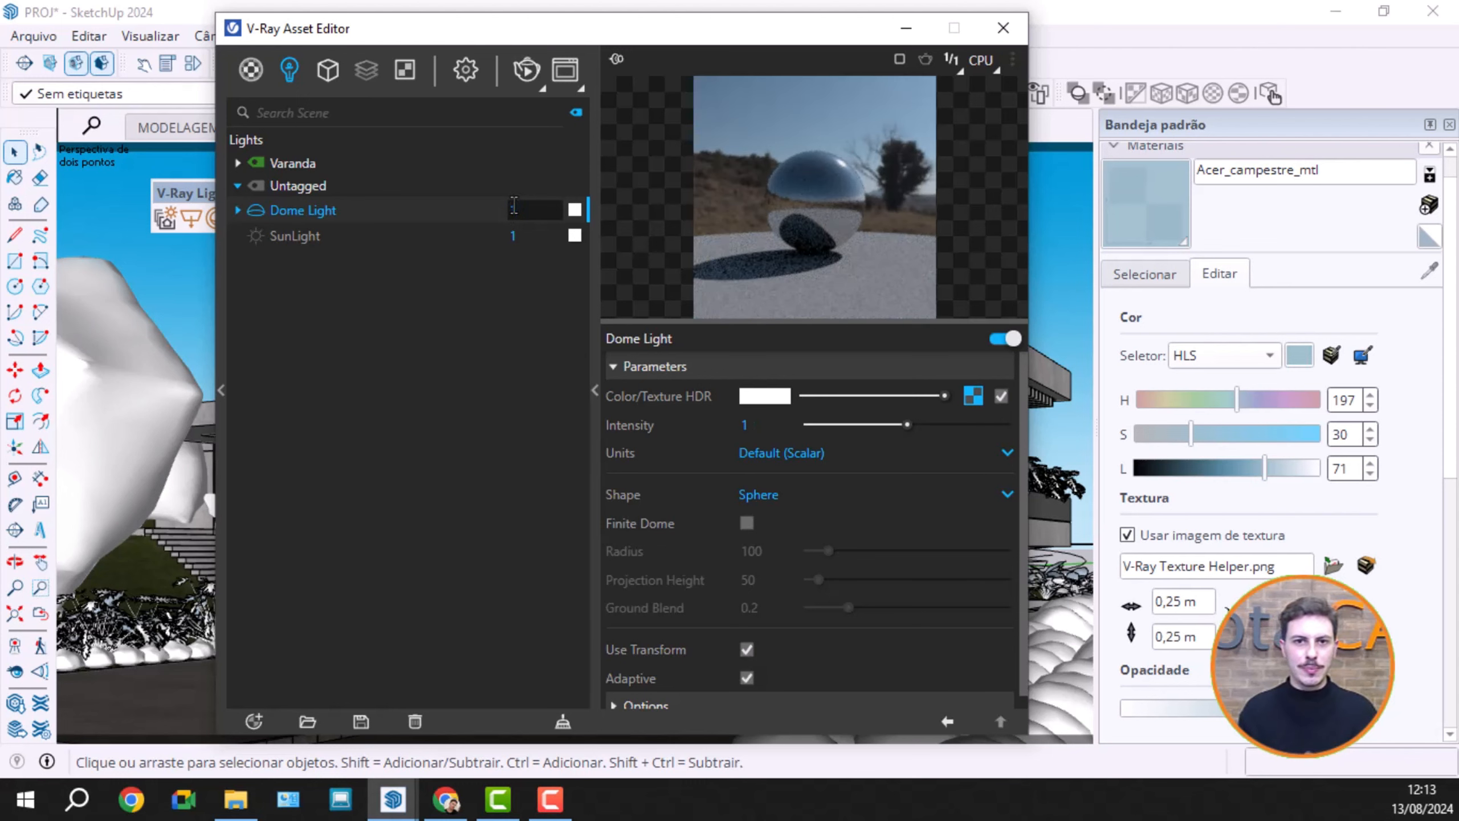
Step: Start the interactive render of the house and set the Dome Light's intensity to 30
{"action": "left_click", "coordinate": [526, 69]}
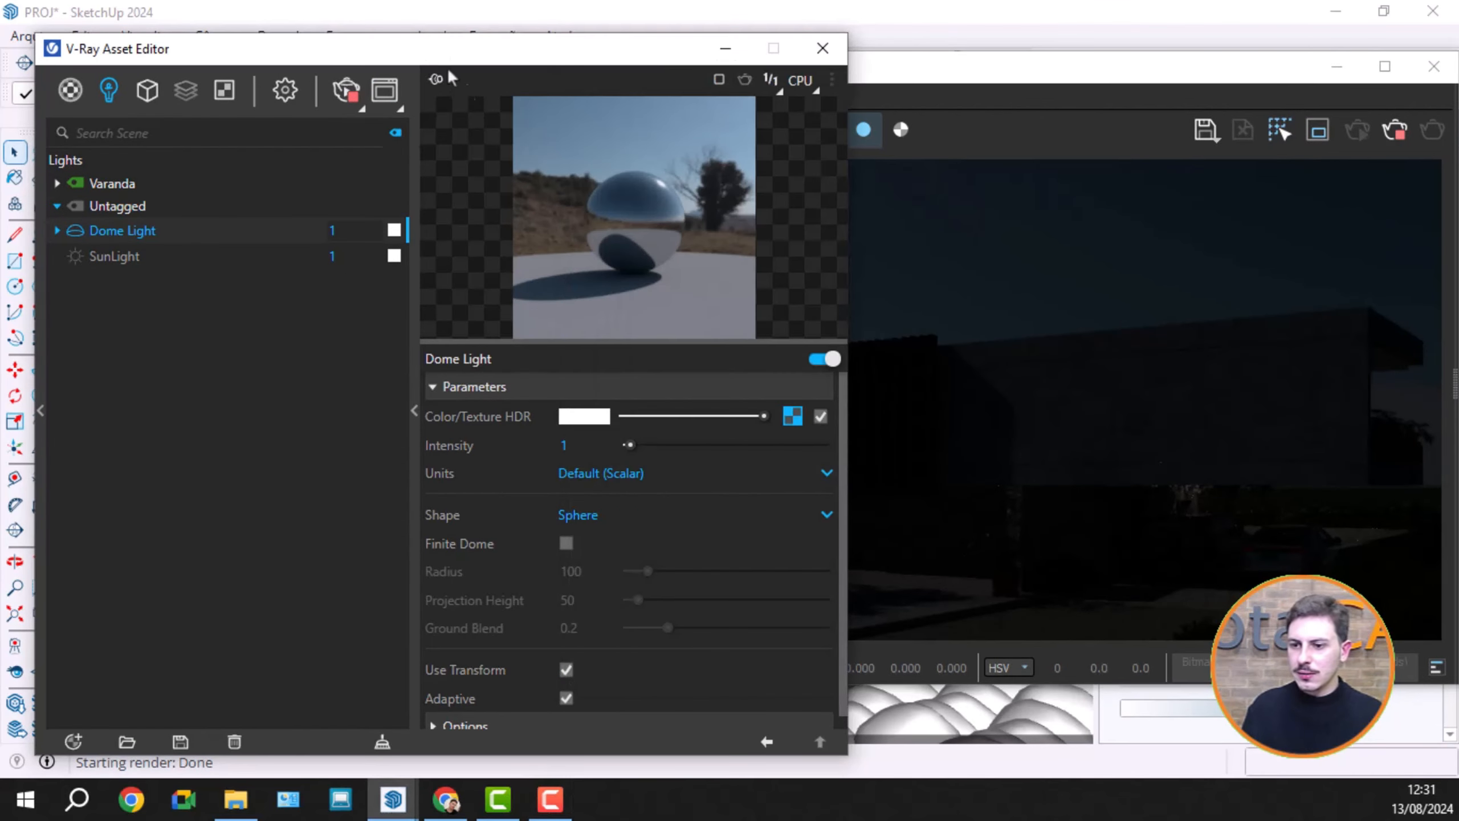
{"action": "left_click", "coordinate": [332, 230]}
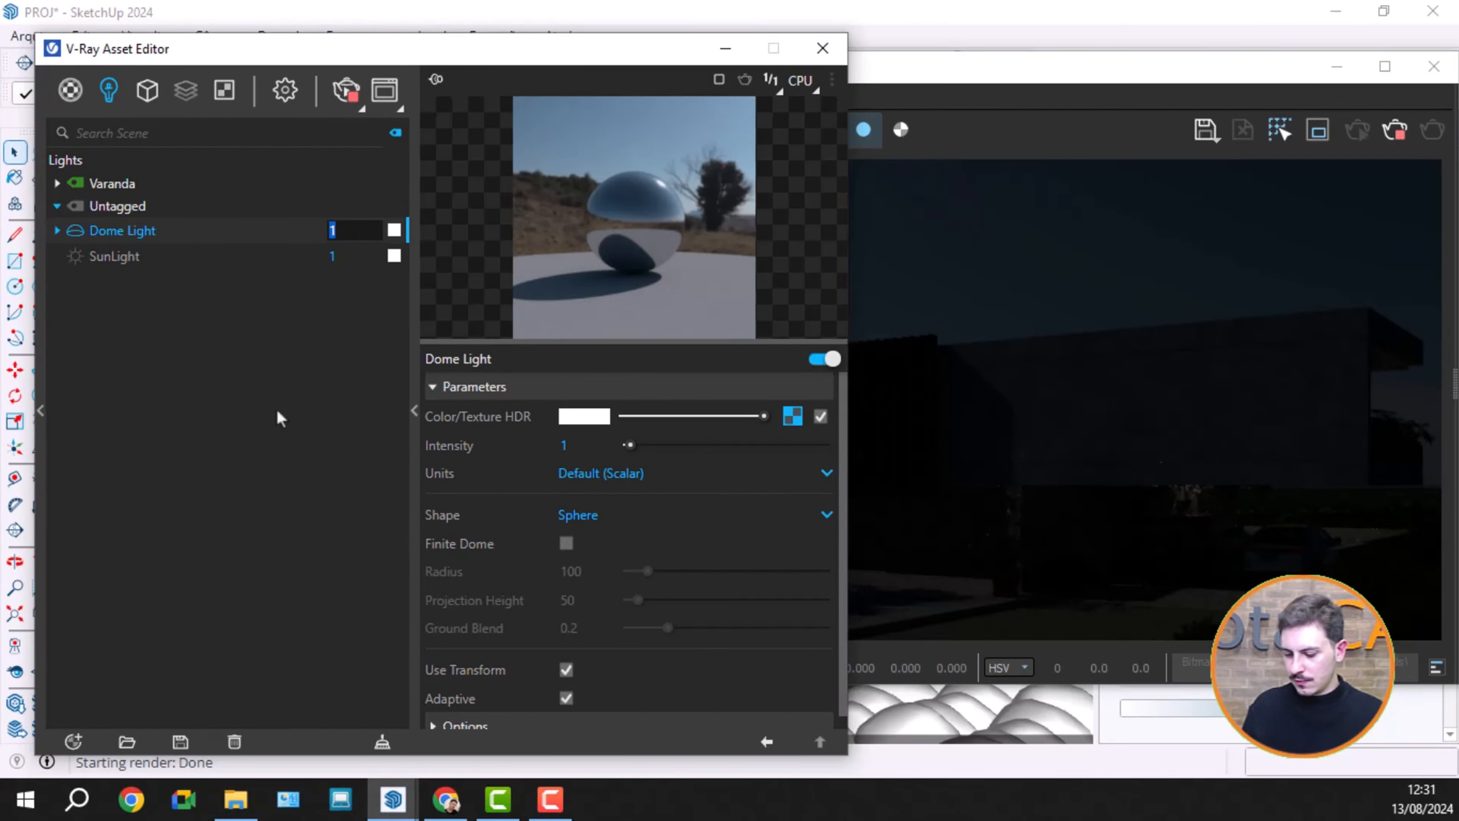
{"action": "type", "text": "30"}
{"action": "key", "text": "Return"}
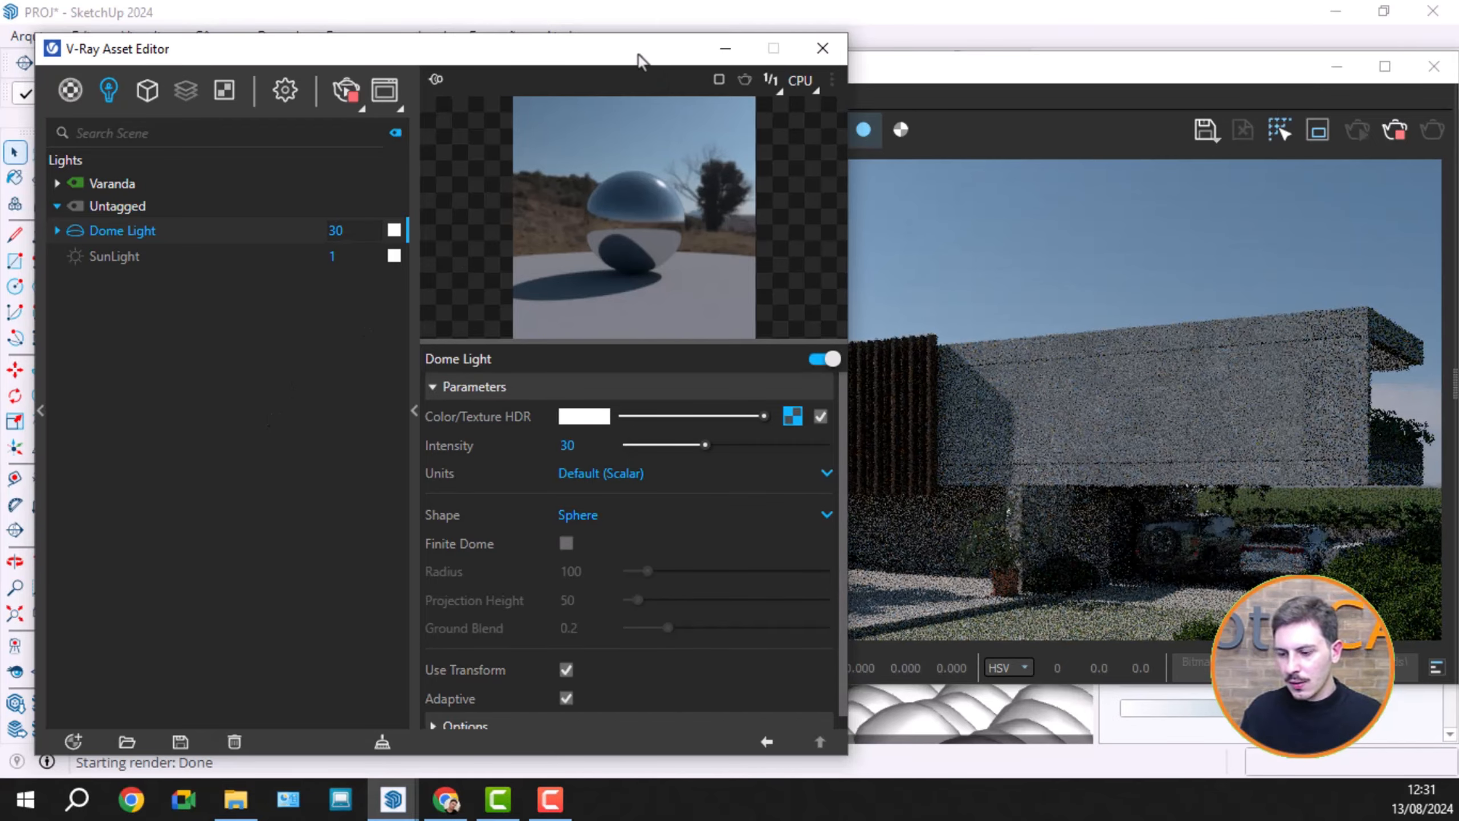
Step: Reposition the Asset Editor beside the live render and set the Dome Light's intensity to 38
{"action": "left_click_drag", "start_coordinate": [641, 59], "coordinate": [671, 45]}
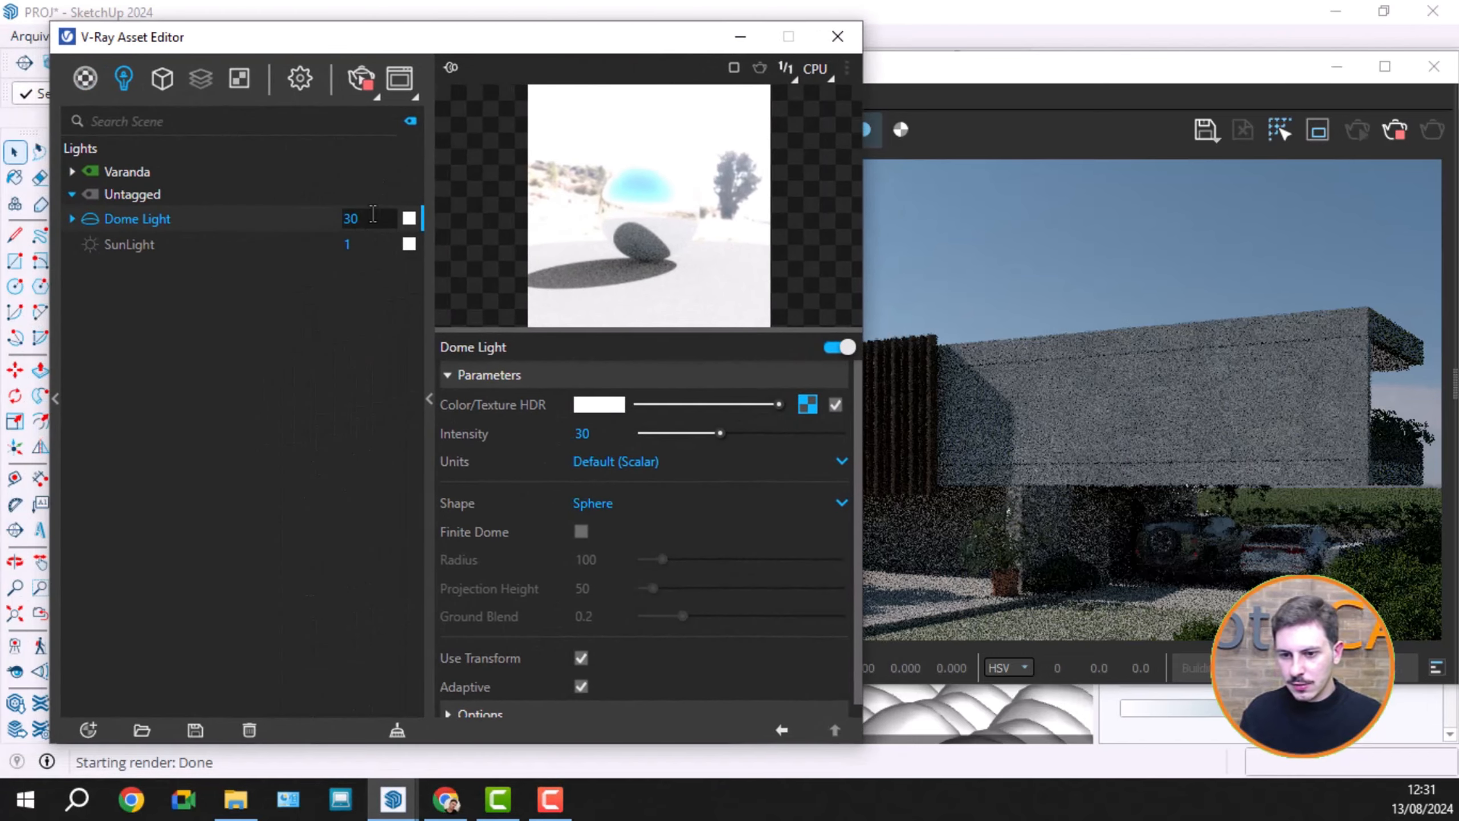
{"action": "left_click_drag", "start_coordinate": [374, 216], "coordinate": [333, 228]}
{"action": "type", "text": "38"}
{"action": "key", "text": "Return"}
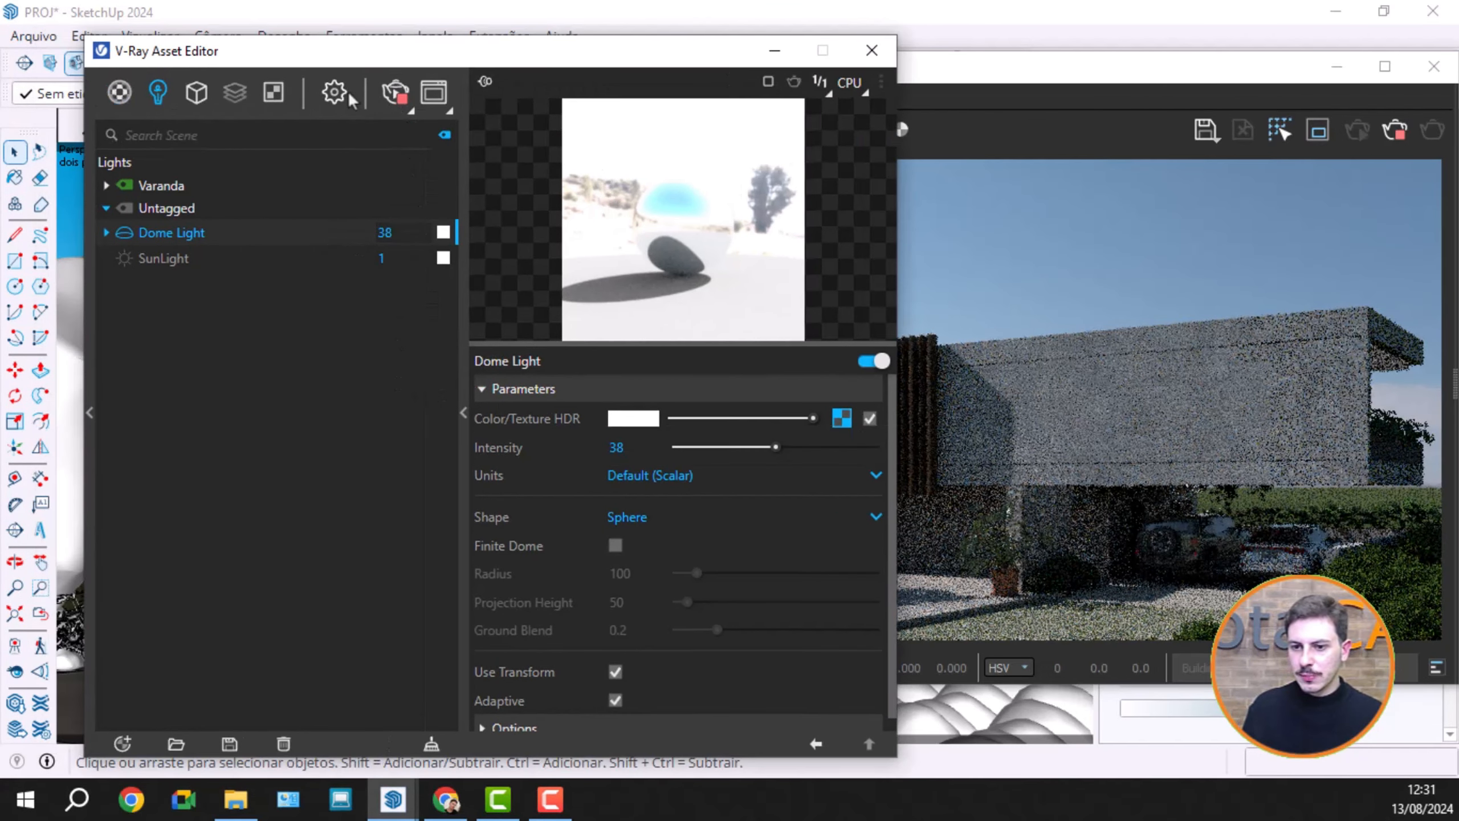
Step: Expand the camera section of the render settings and set the Exposure Value (EV) to 9
{"action": "left_click", "coordinate": [335, 91]}
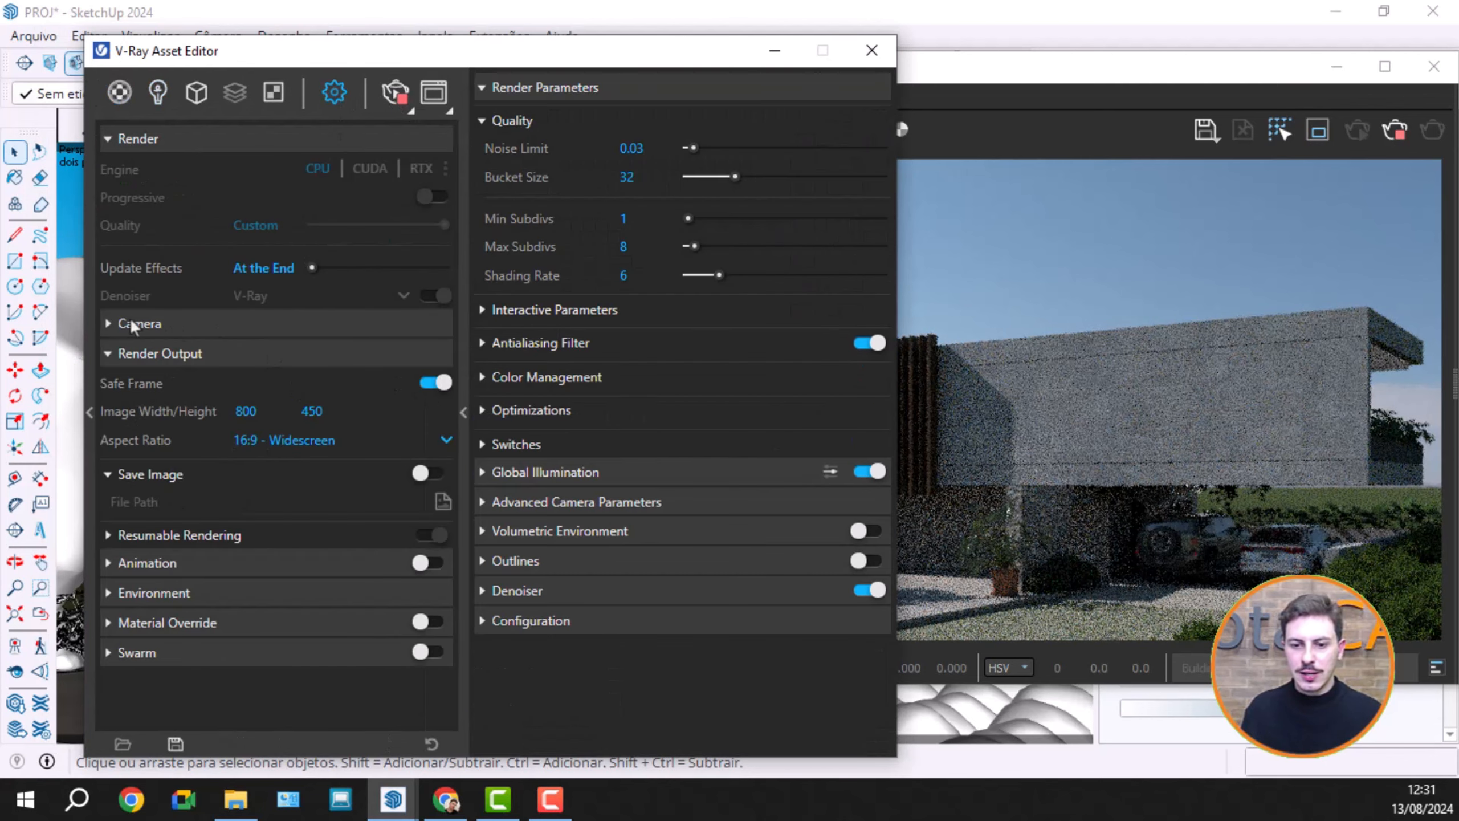
{"action": "left_click", "coordinate": [108, 323]}
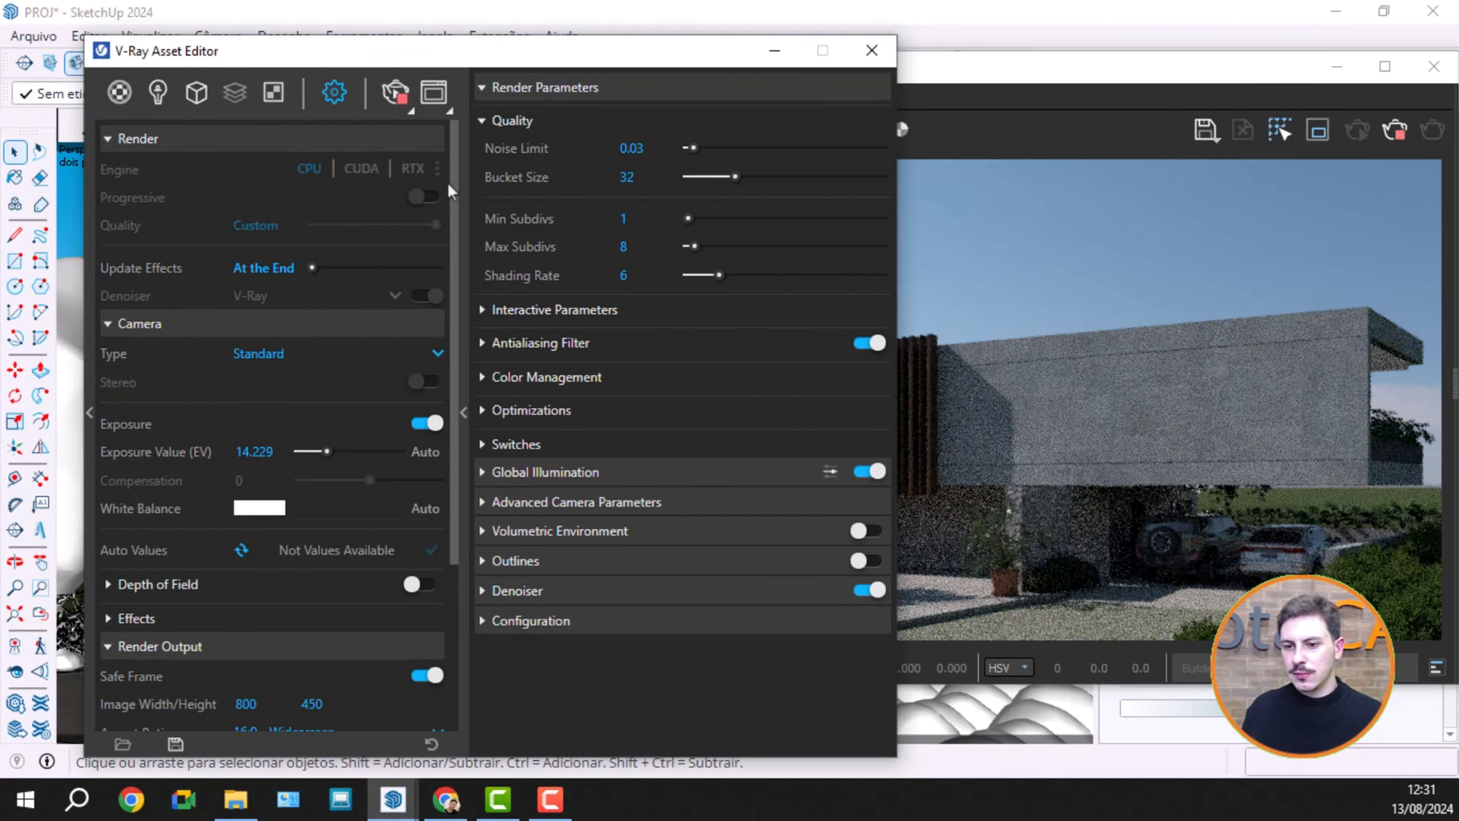
{"action": "left_click_drag", "start_coordinate": [451, 215], "coordinate": [452, 235]}
{"action": "mouse_move", "coordinate": [194, 419]}
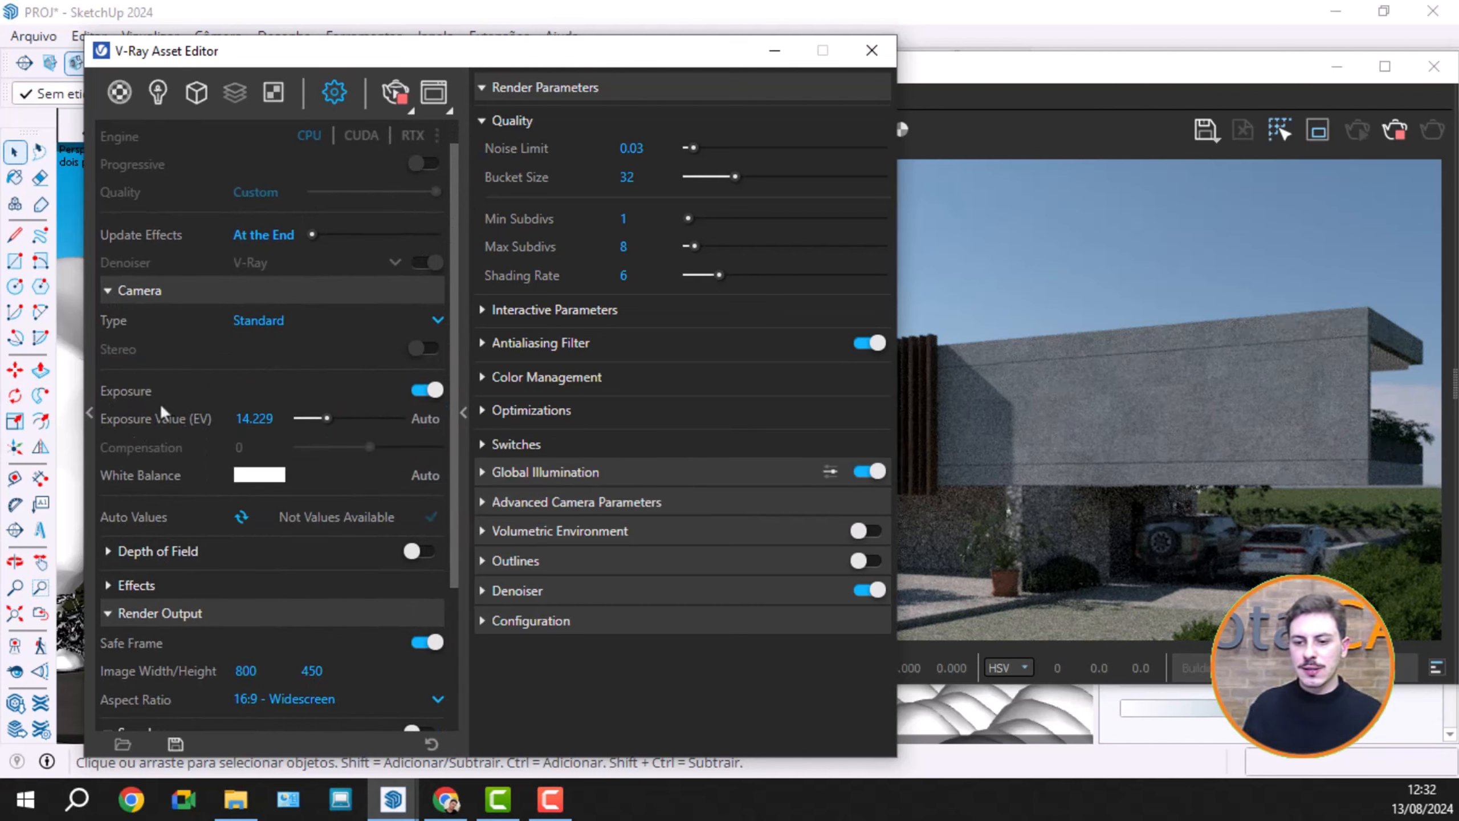
{"action": "left_click_drag", "start_coordinate": [285, 418], "coordinate": [229, 424]}
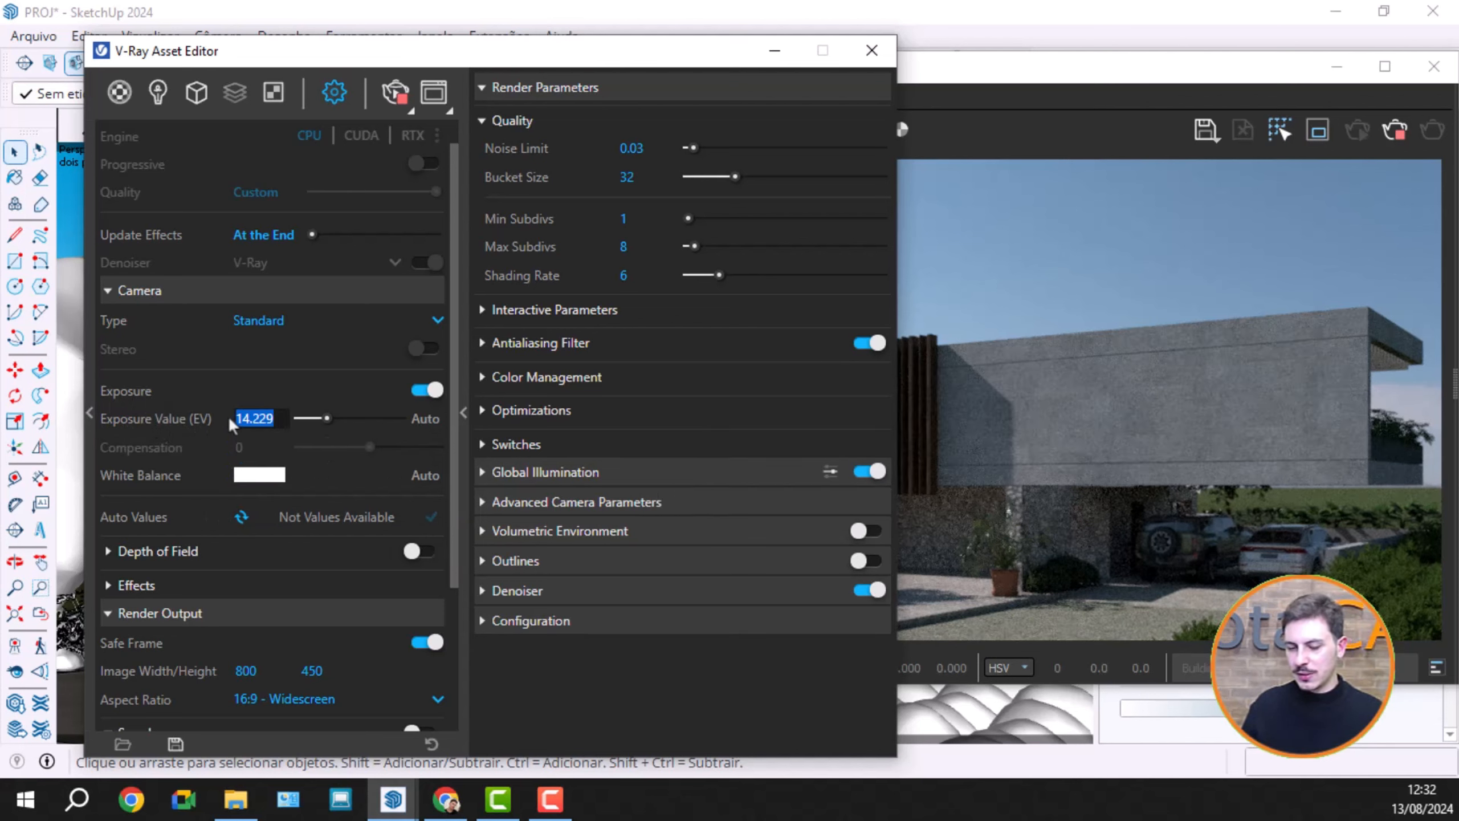
{"action": "key", "text": "Return"}
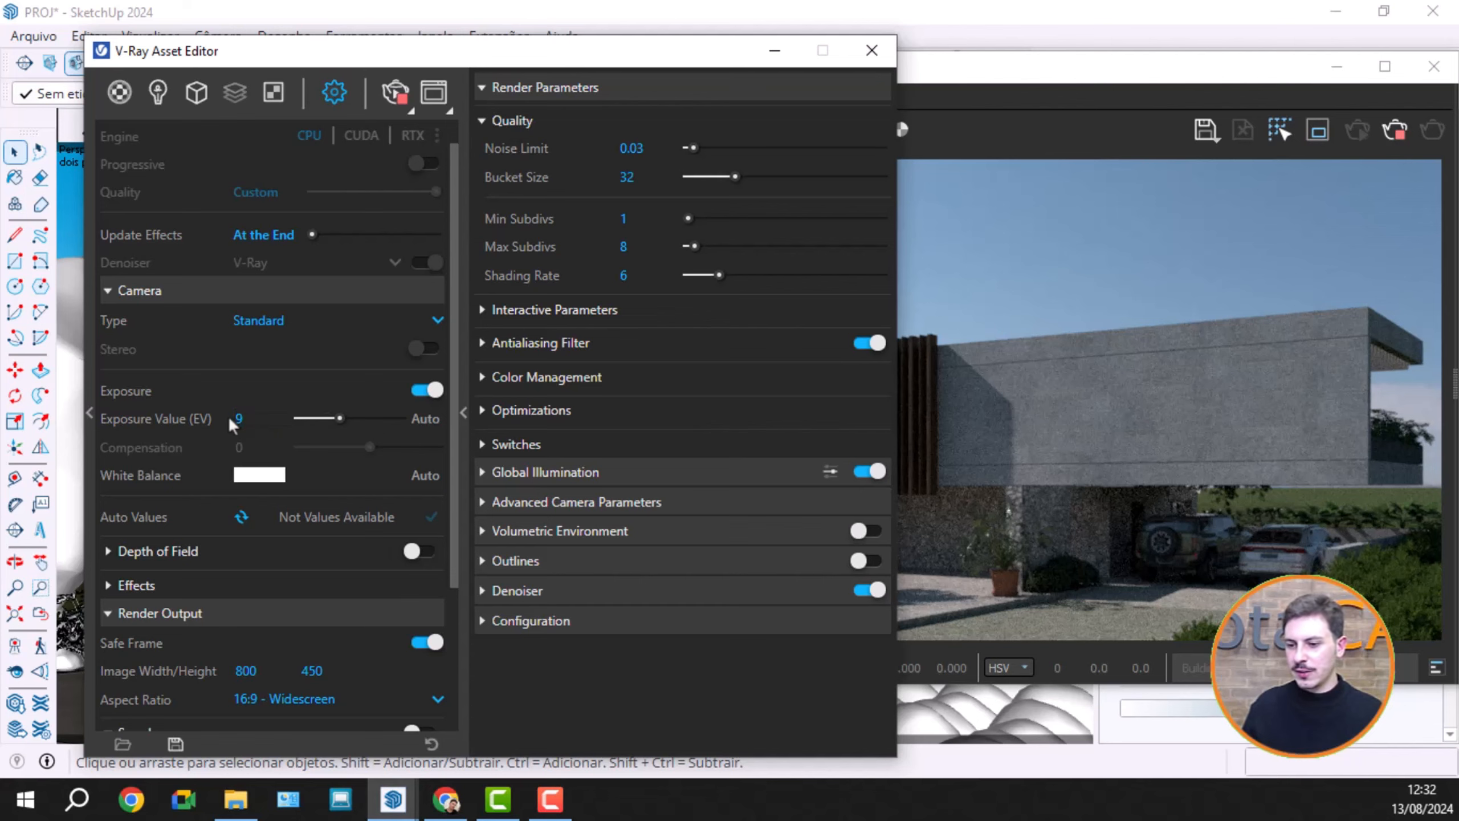
Step: Set the camera's Exposure Value (EV) to 13.5 and return to the Dome Light's parameters
{"action": "left_click_drag", "start_coordinate": [251, 418], "coordinate": [231, 420]}
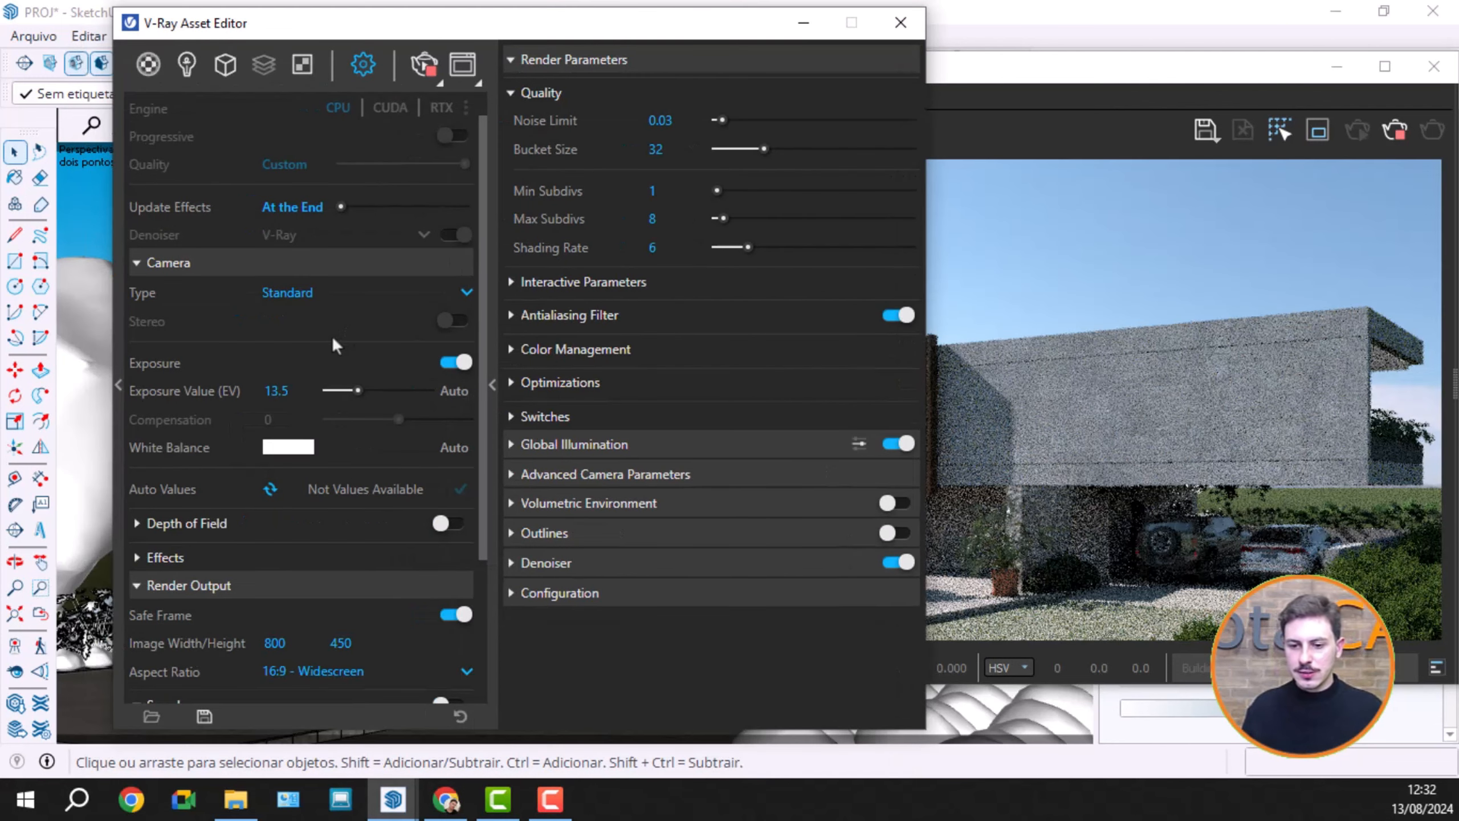
{"action": "left_click", "coordinate": [187, 64]}
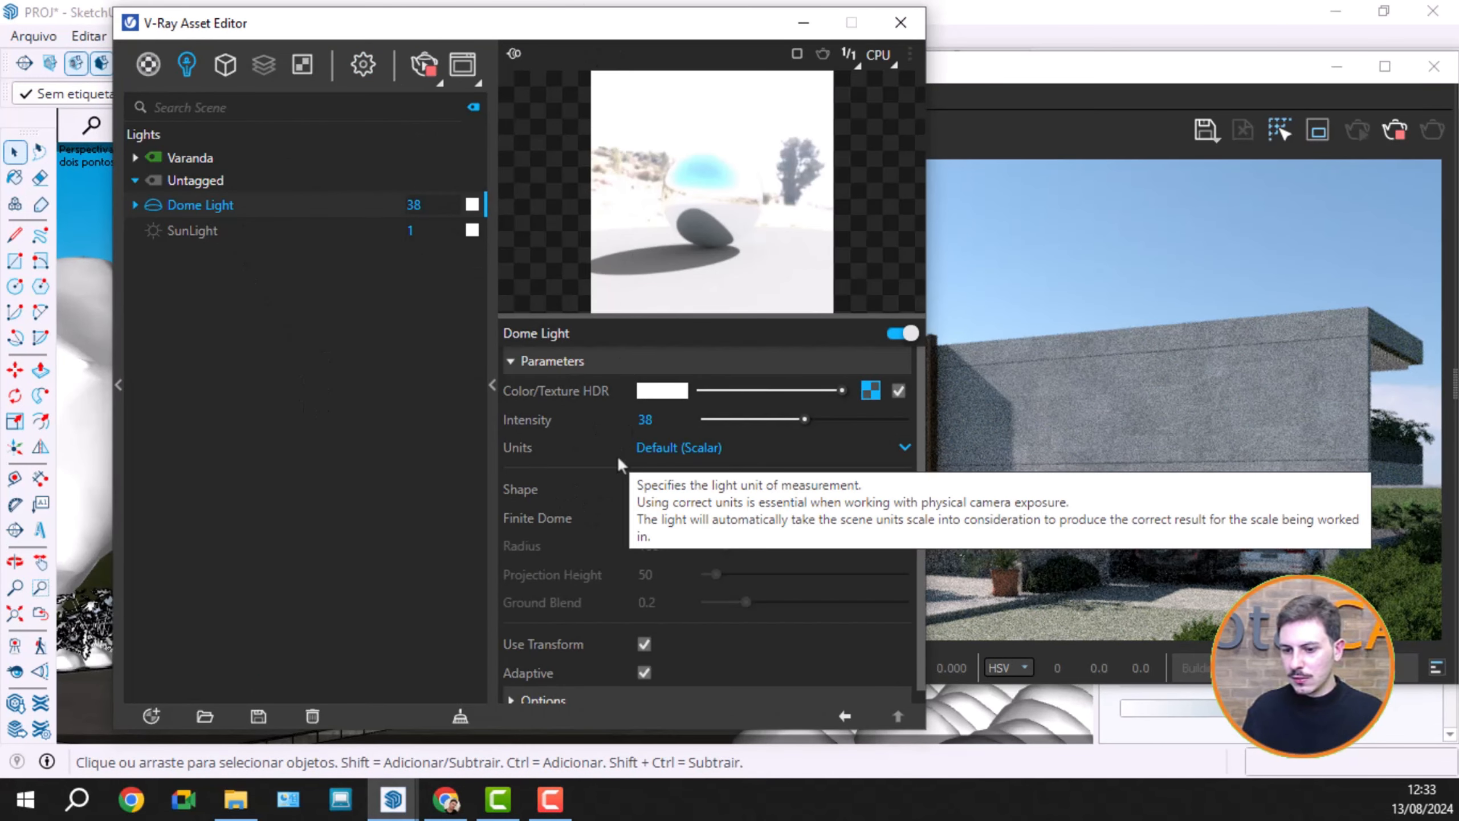
{"action": "scroll", "coordinate": [913, 476], "scroll_direction": "down", "scroll_amount": 1}
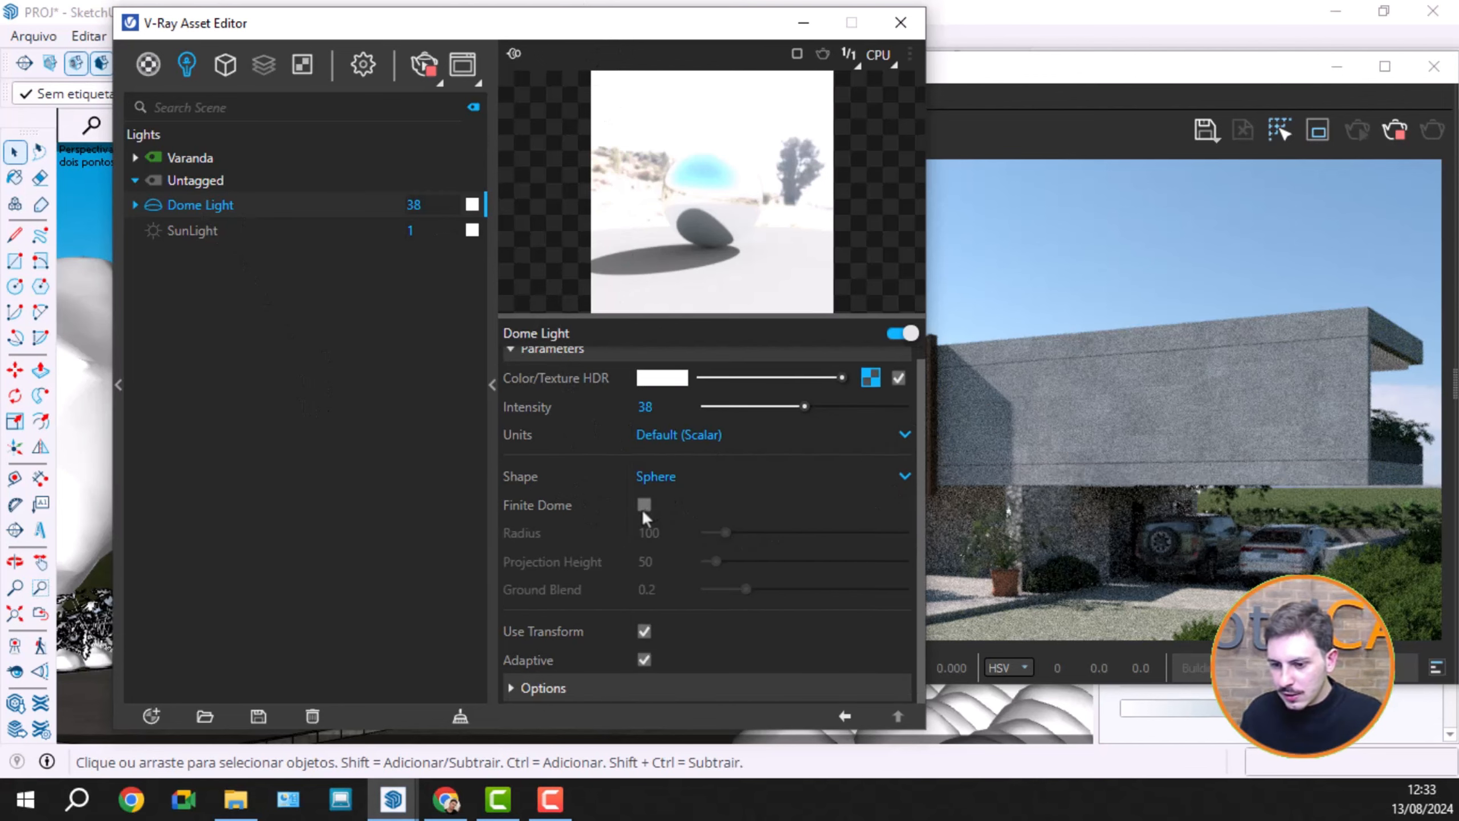
{"action": "left_click", "coordinate": [803, 23]}
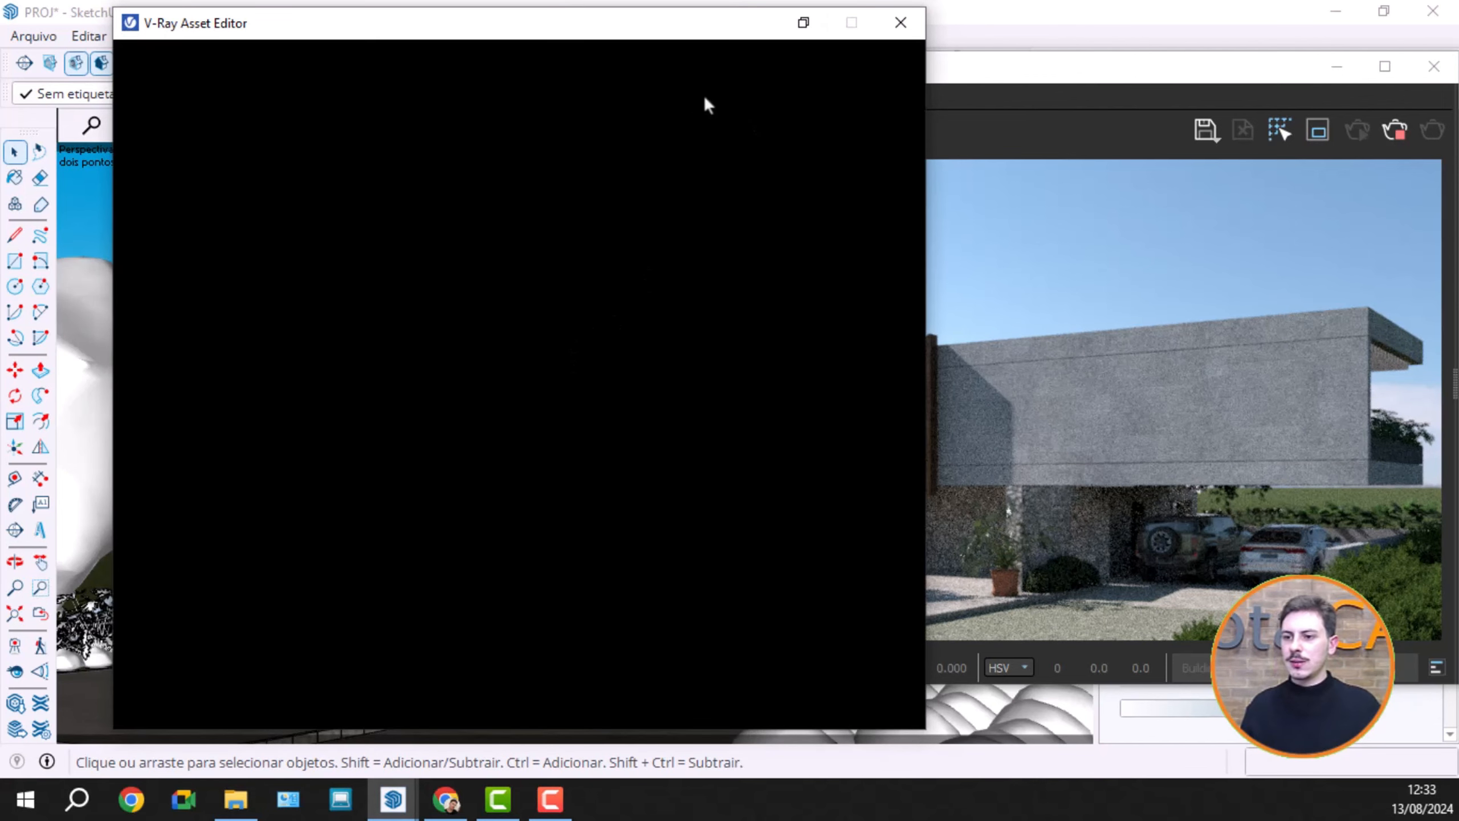
{"action": "left_click", "coordinate": [803, 23]}
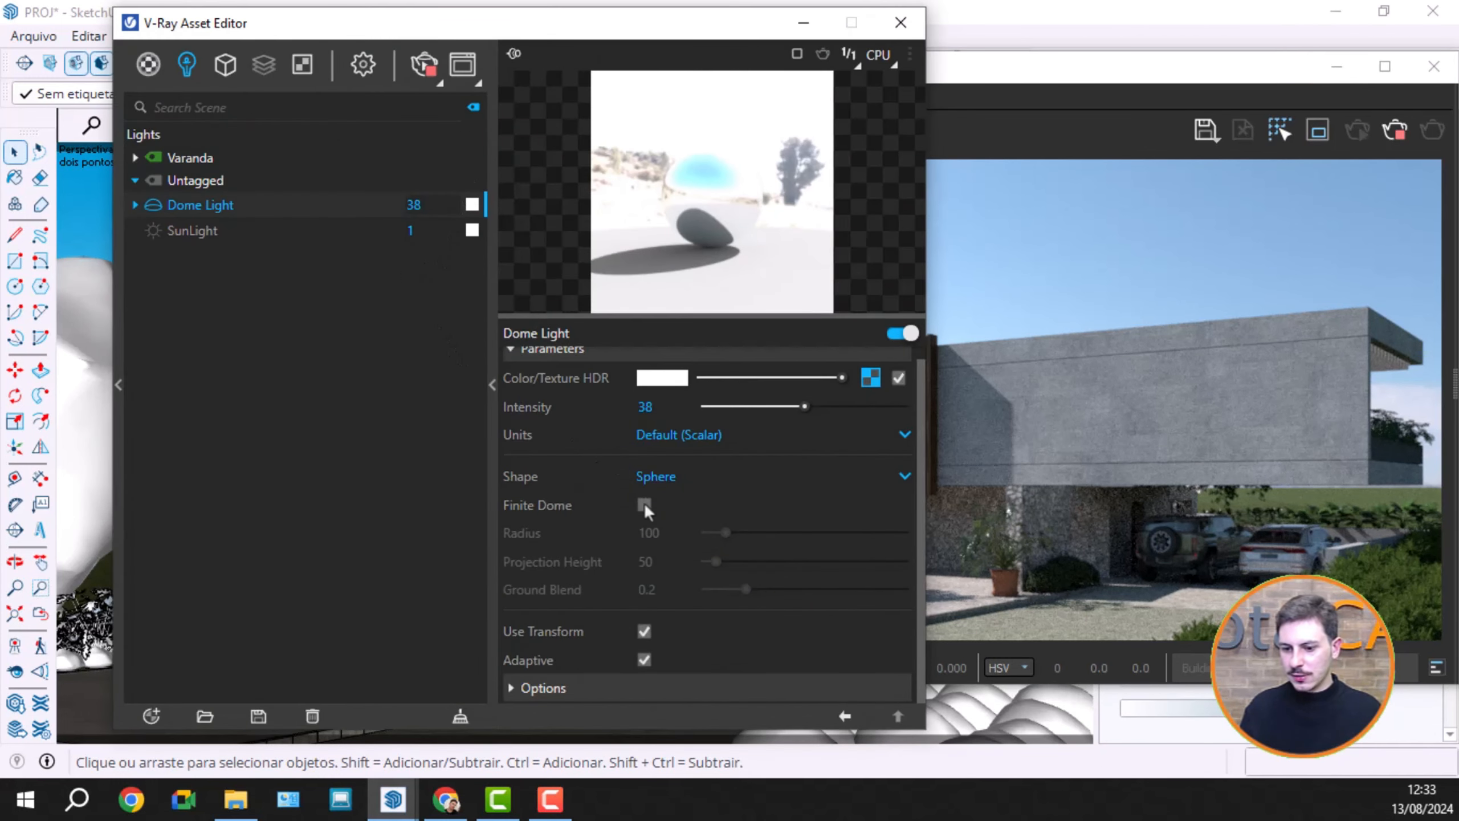
{"action": "scroll", "coordinate": [637, 520], "scroll_direction": "up", "scroll_amount": 1}
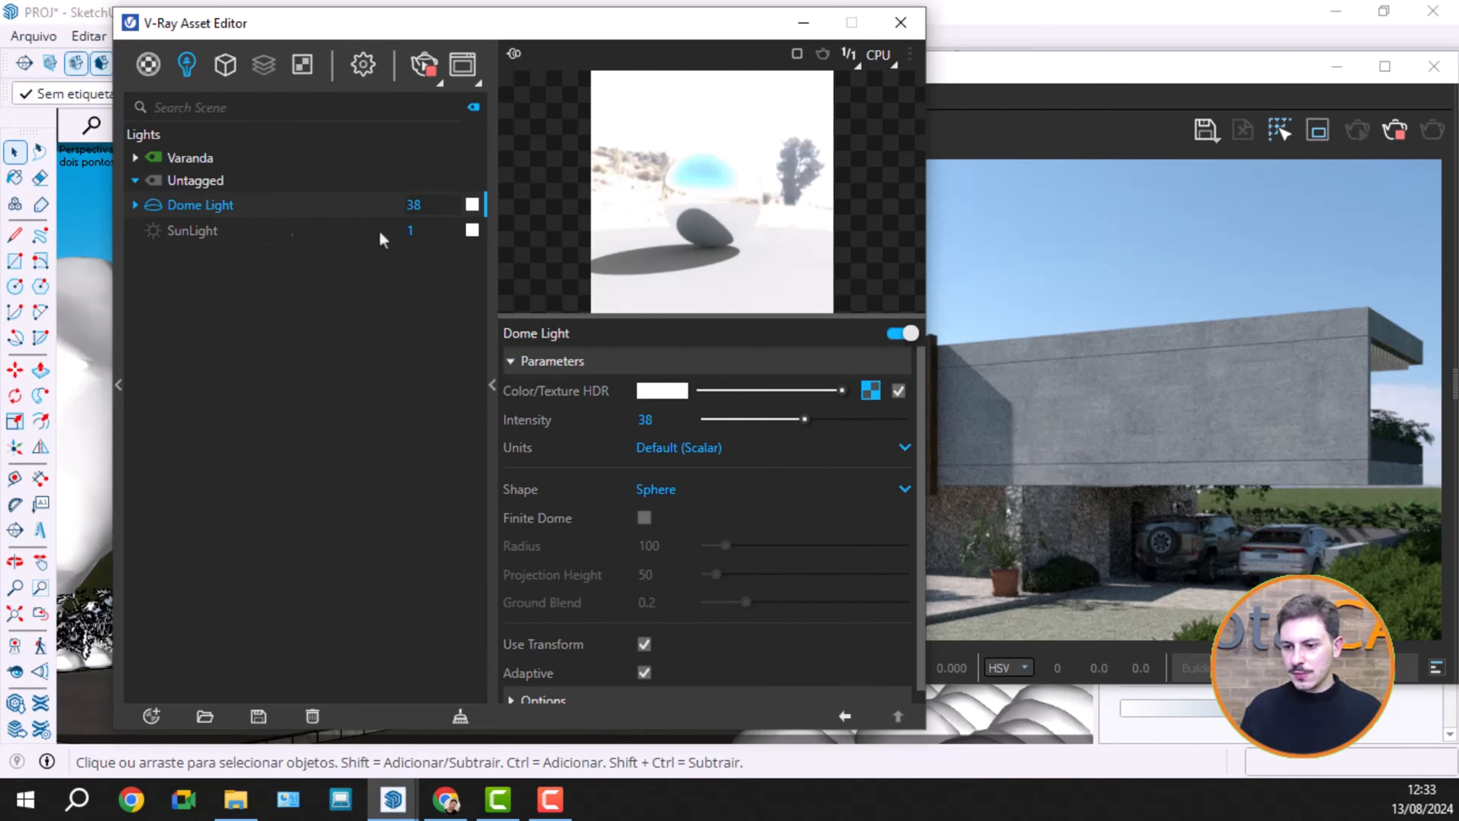
Step: Open the Dome Light's HDRI bitmap and set its horizontal rotation (Rotate H) to 180
{"action": "left_click", "coordinate": [870, 391]}
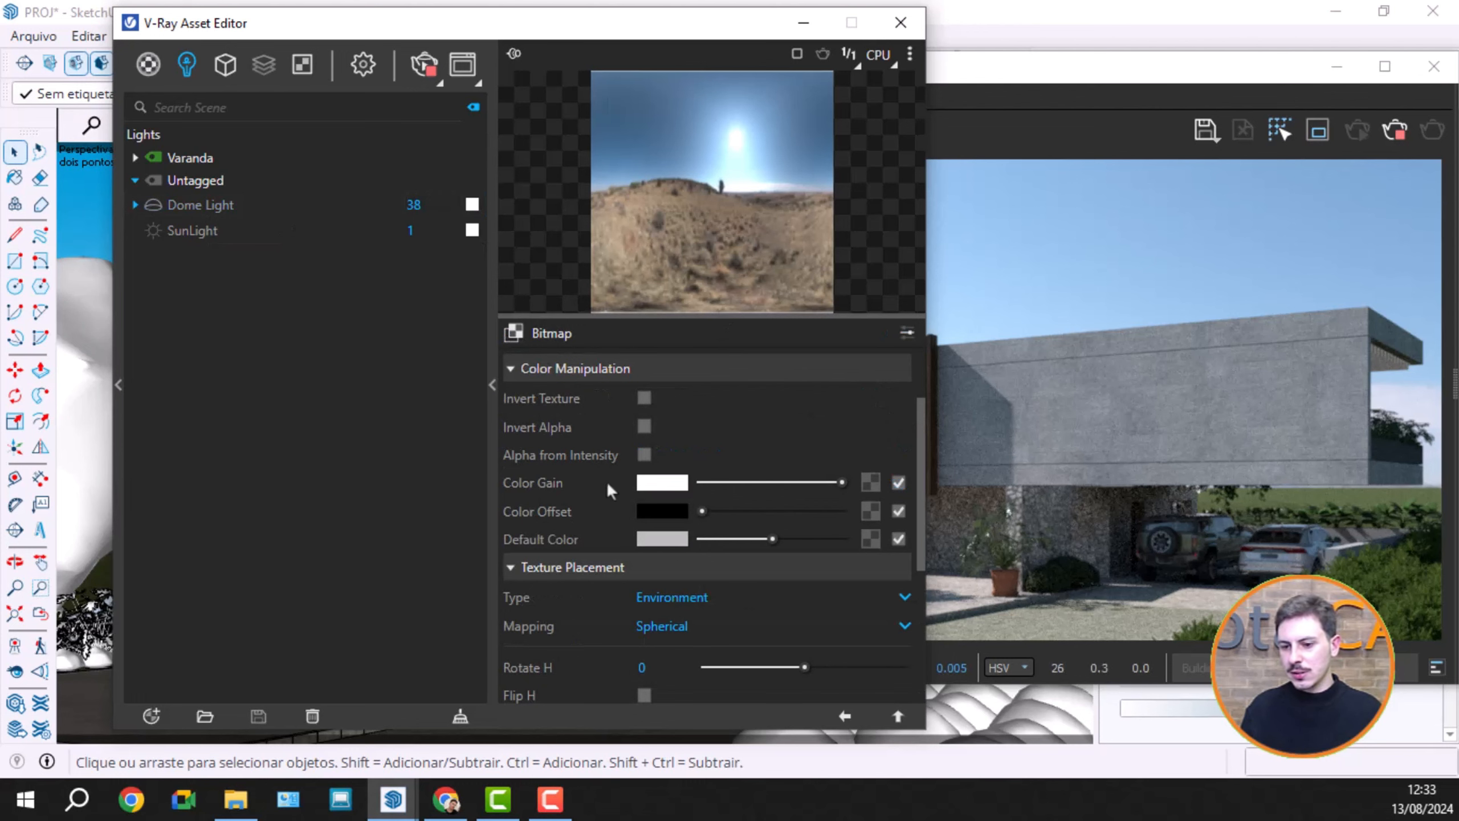
{"action": "scroll", "coordinate": [595, 511], "scroll_direction": "down", "scroll_amount": 4}
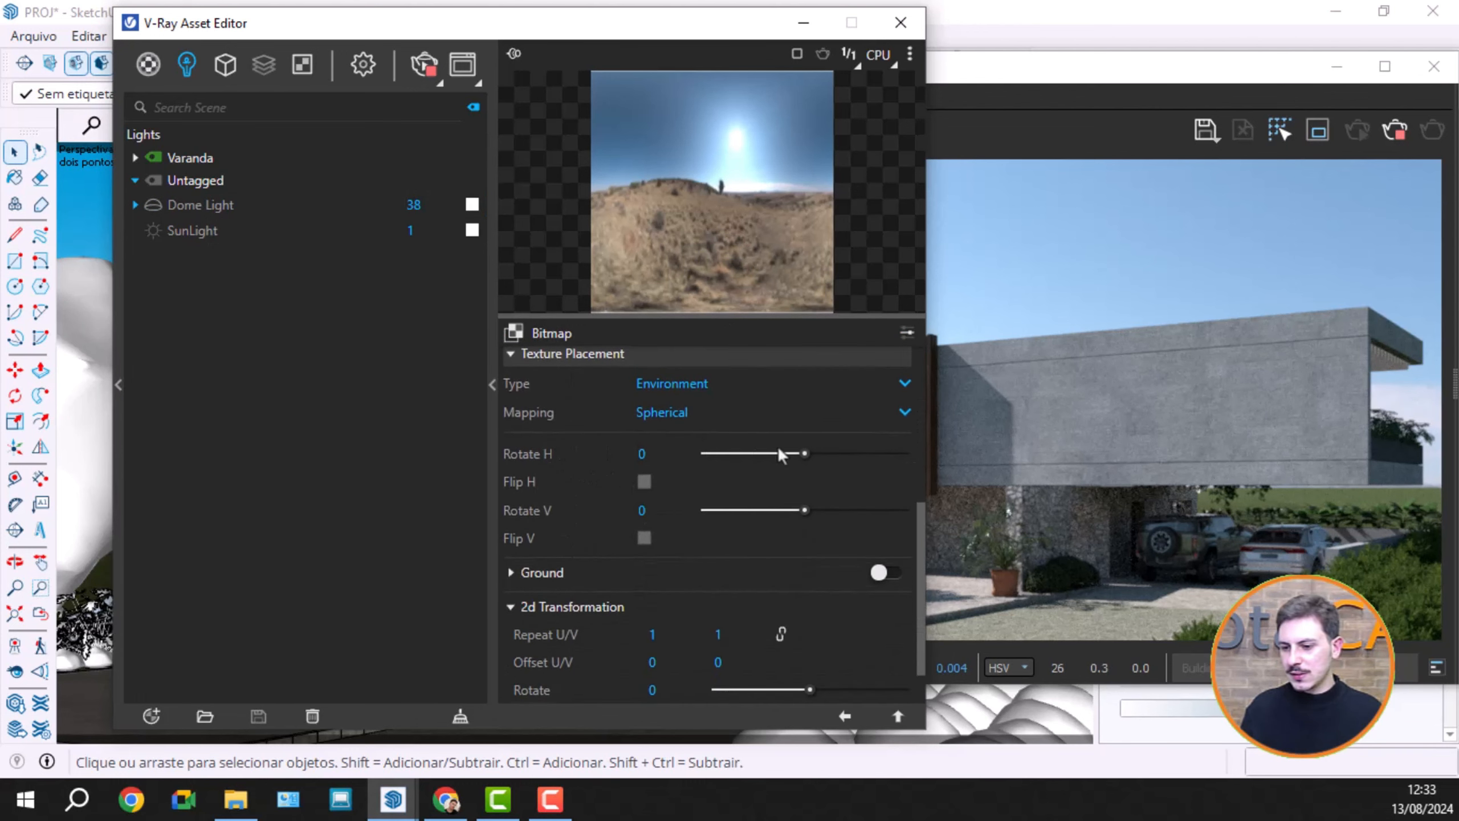
{"action": "left_click", "coordinate": [642, 454]}
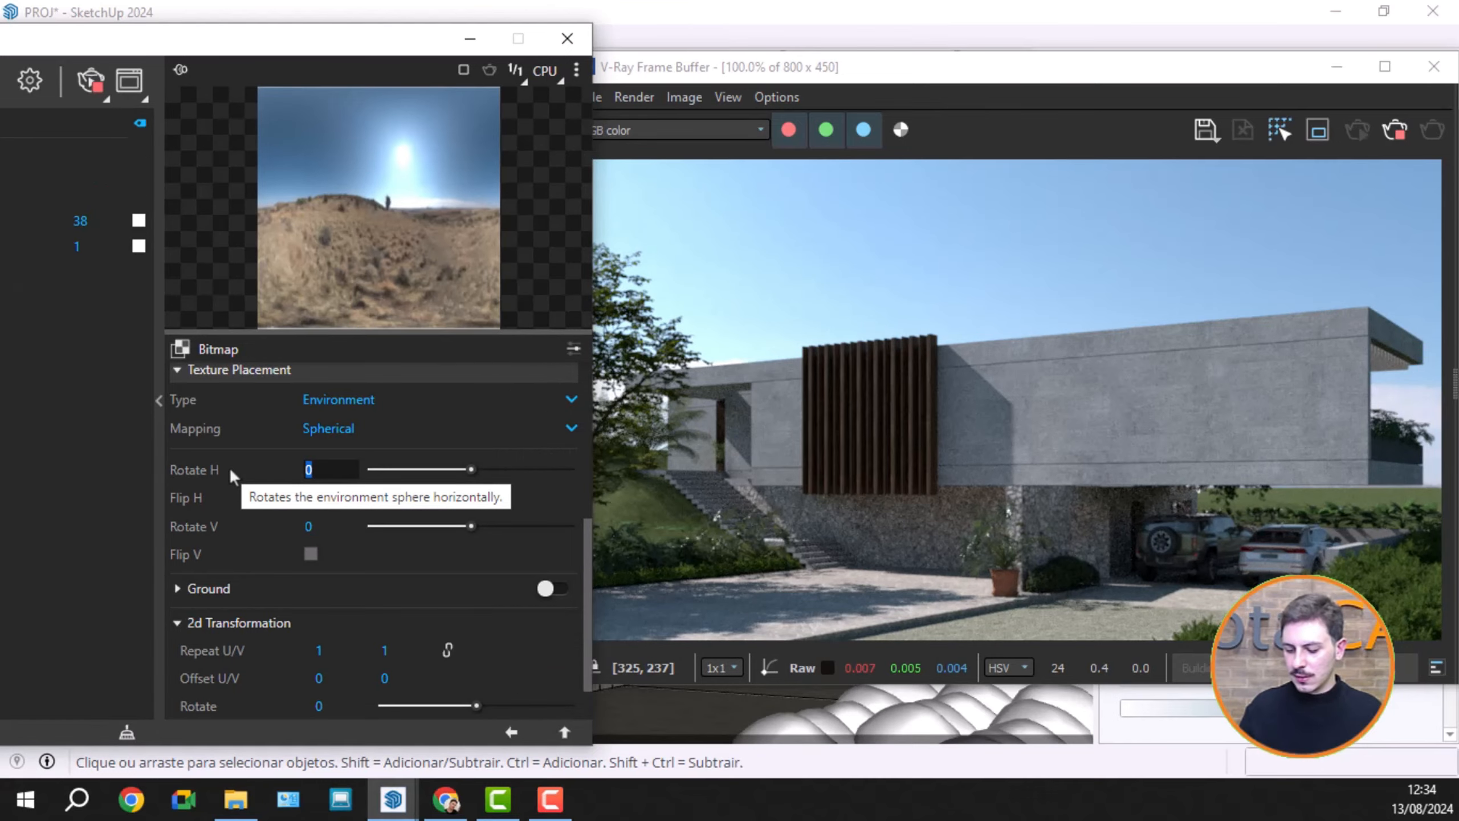
{"action": "type", "text": "180"}
{"action": "key", "text": "Return"}
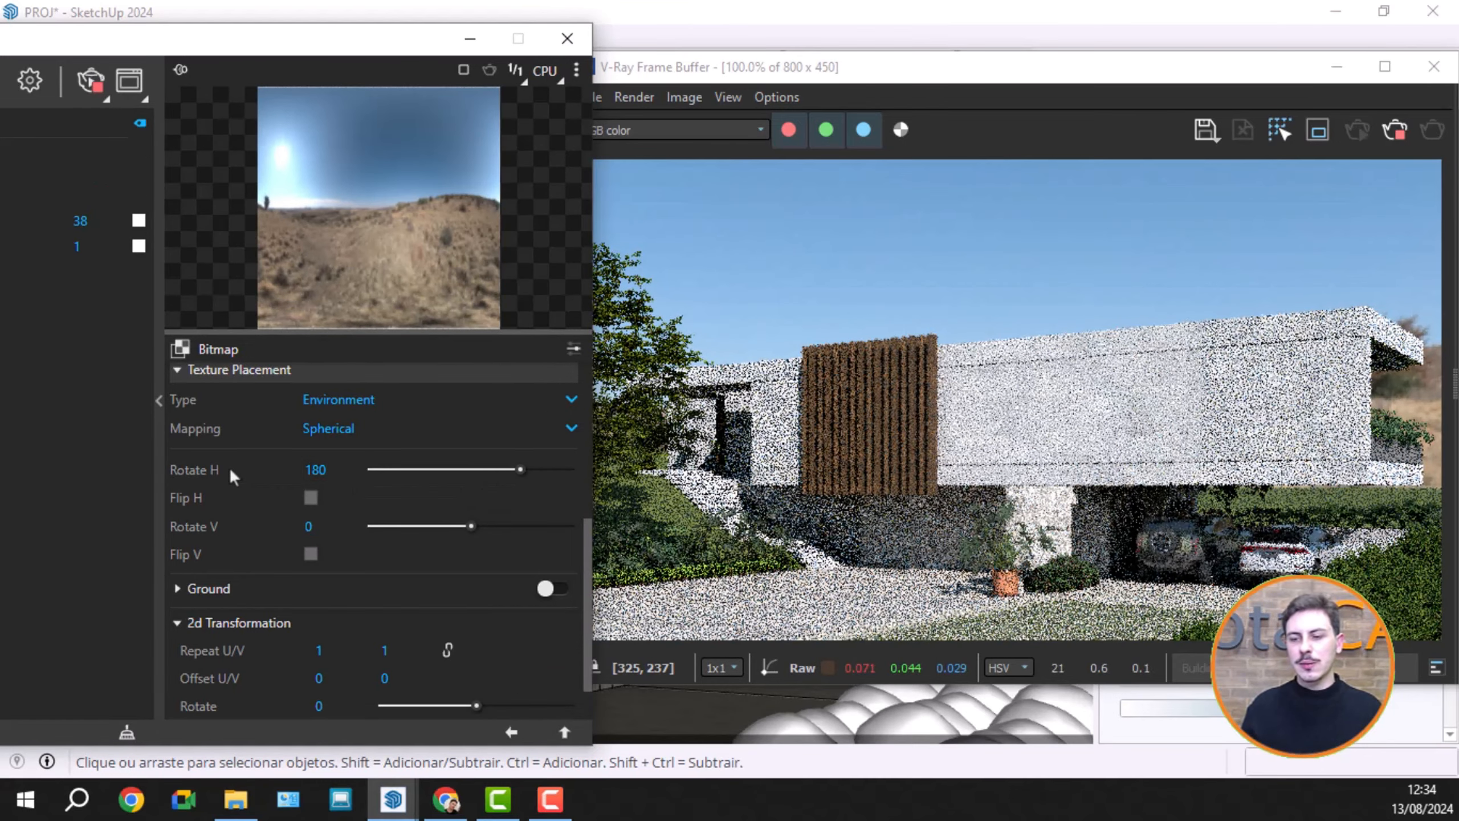
Step: Reopen the Dome Light's parameters, minimize the Asset Editor and reposition the Frame Buffer so the model stays visible beside the live render
{"action": "left_click_drag", "start_coordinate": [390, 48], "coordinate": [764, 63]}
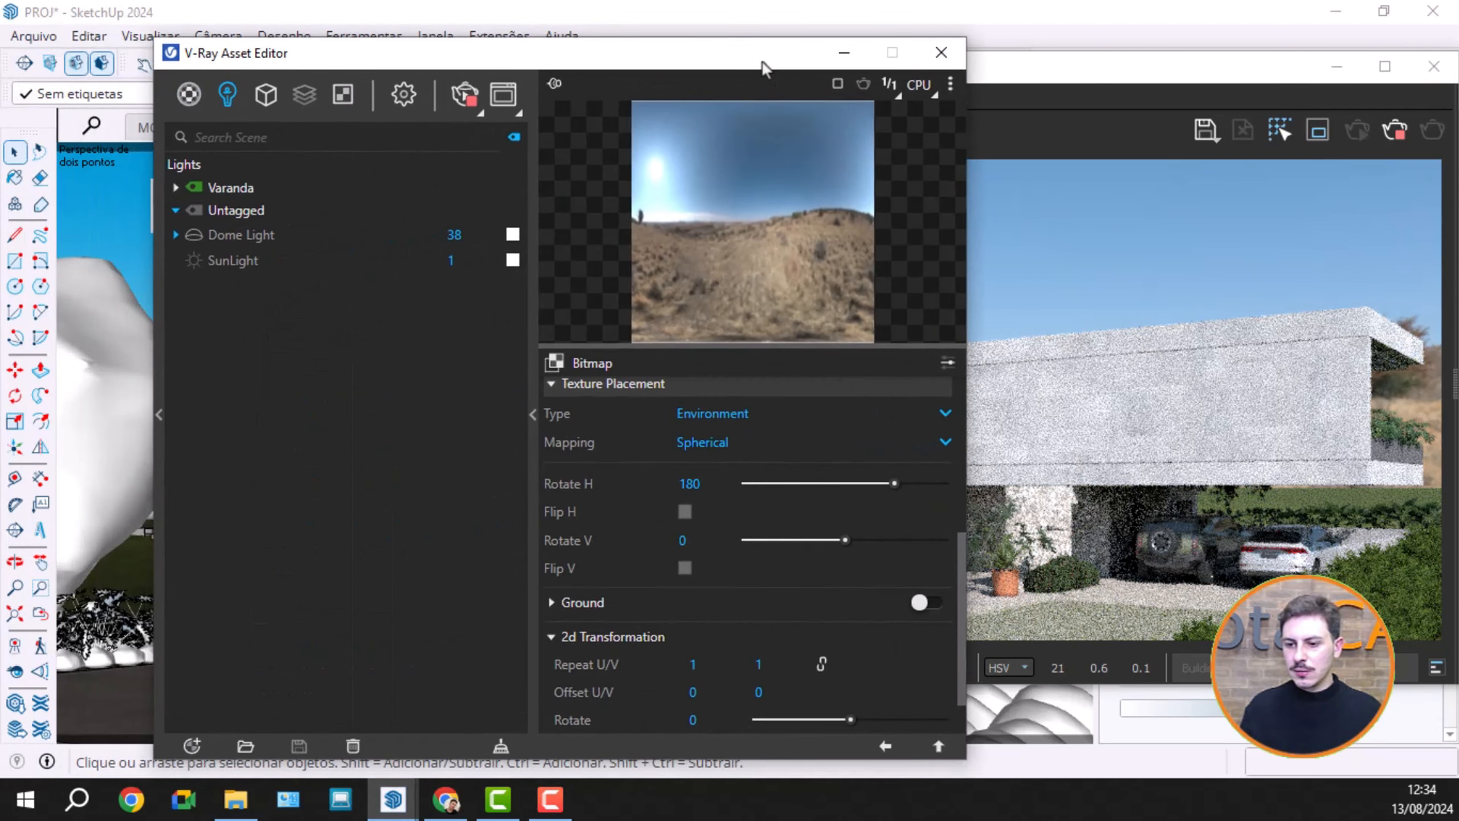
{"action": "left_click", "coordinate": [532, 415]}
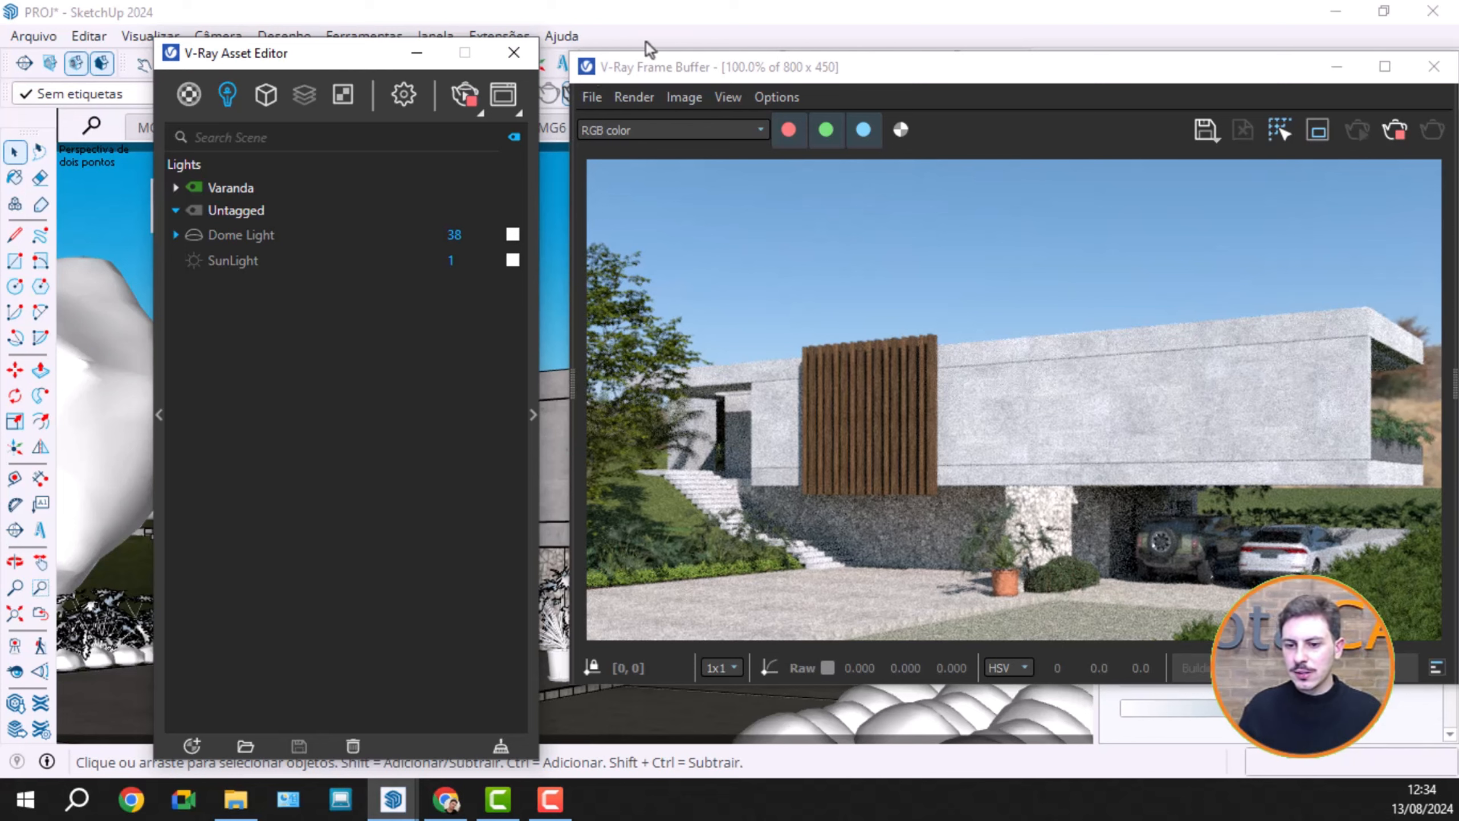
{"action": "left_click", "coordinate": [248, 236]}
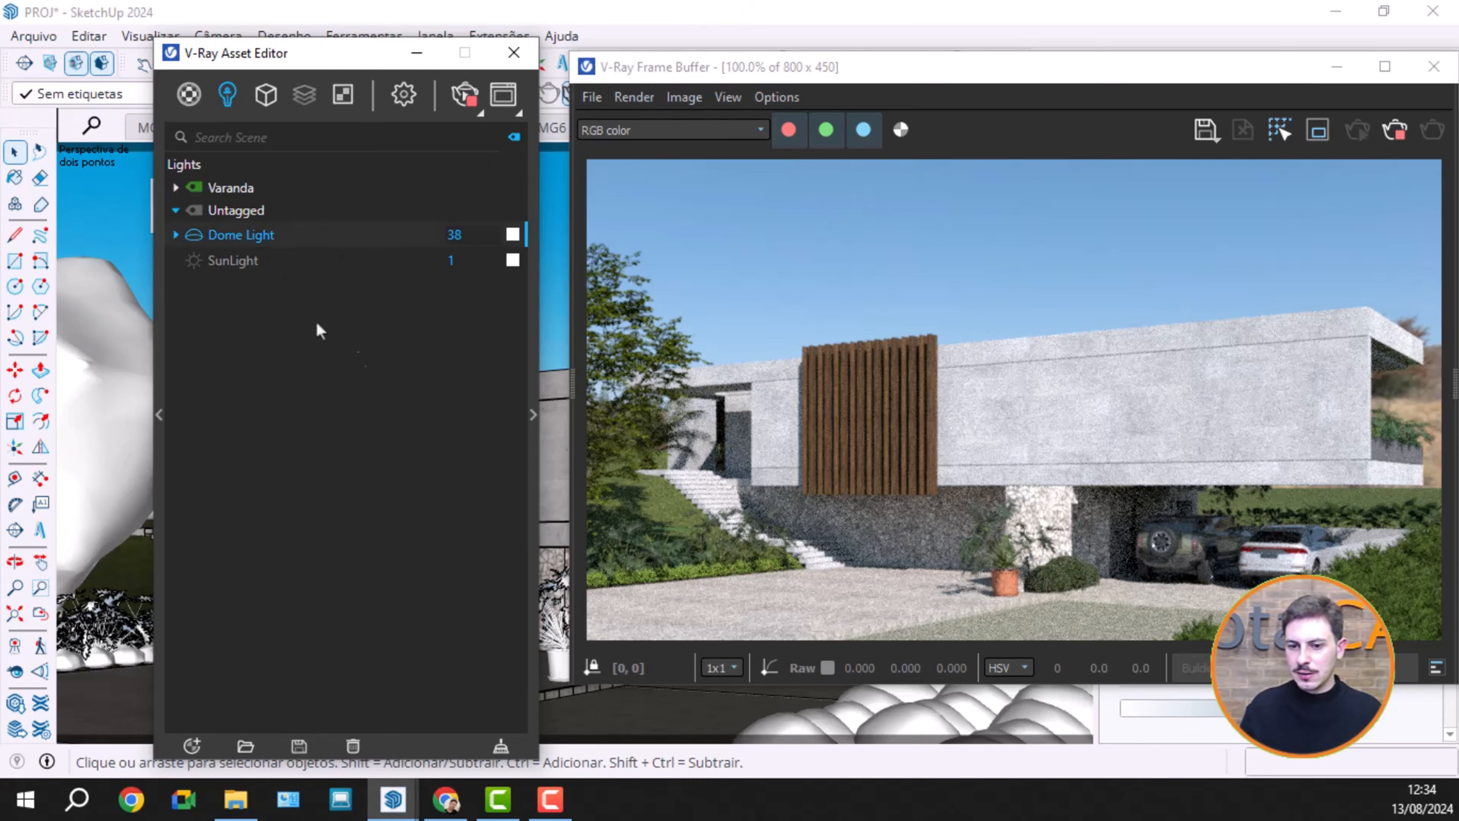
{"action": "left_click", "coordinate": [534, 340]}
{"action": "scroll", "coordinate": [667, 637], "scroll_direction": "down", "scroll_amount": 1}
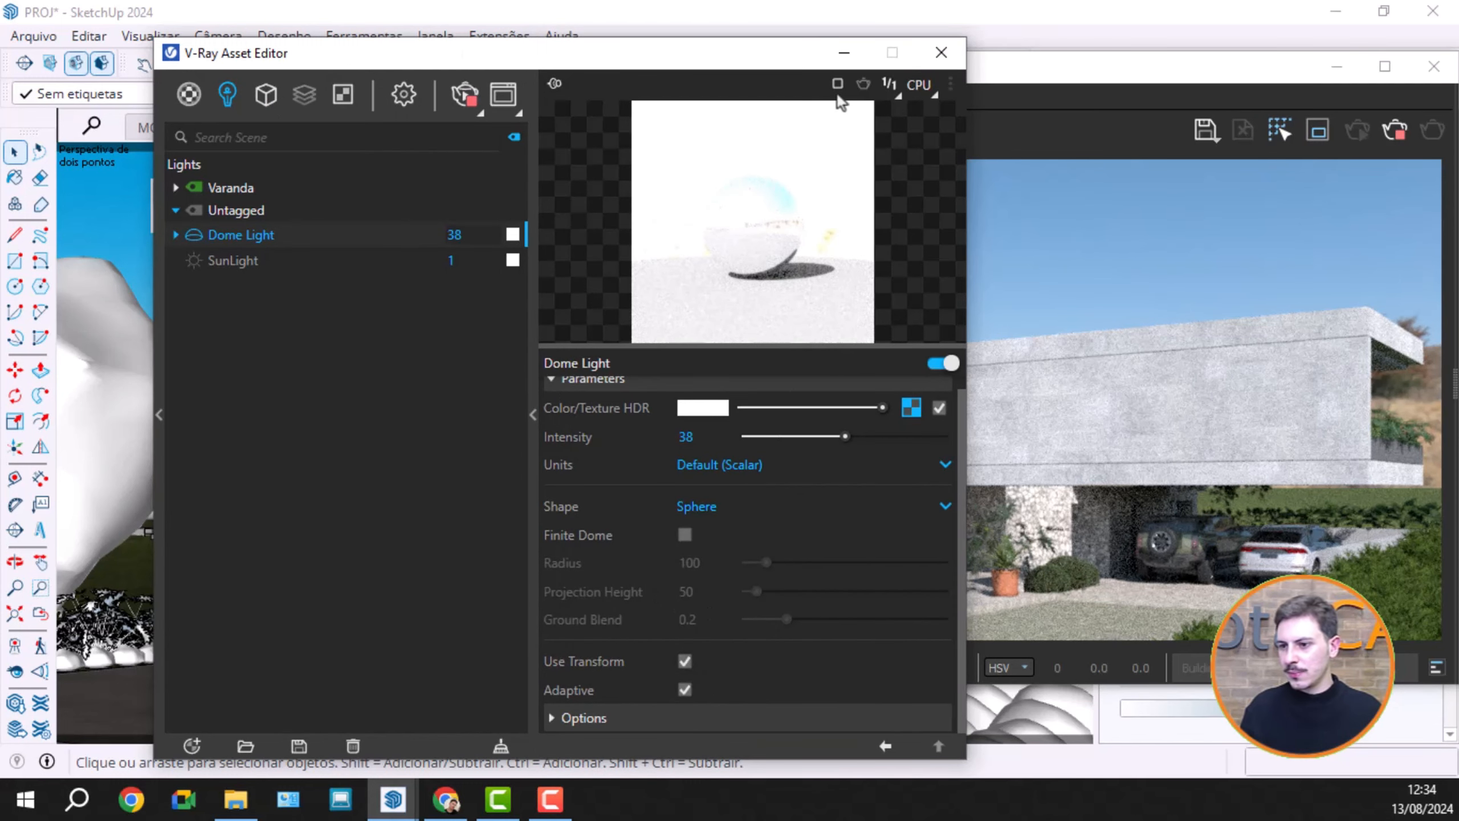
{"action": "left_click", "coordinate": [842, 58]}
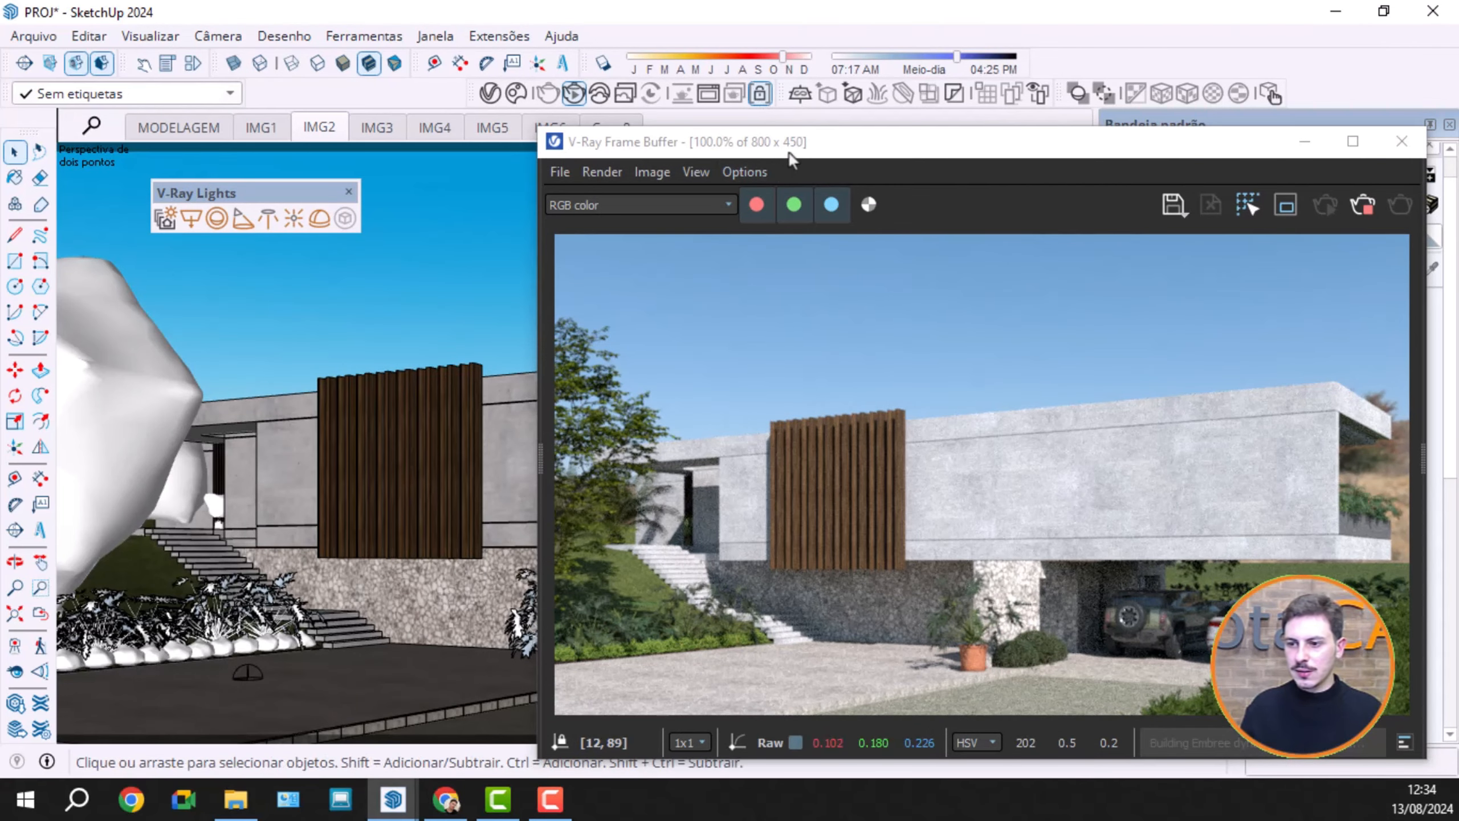
{"action": "mouse_move", "coordinate": [807, 142]}
{"action": "left_mouse_down"}
{"action": "mouse_move", "coordinate": [813, 128]}
{"action": "mouse_move", "coordinate": [764, 66]}
{"action": "mouse_move", "coordinate": [800, 67]}
{"action": "left_mouse_up"}
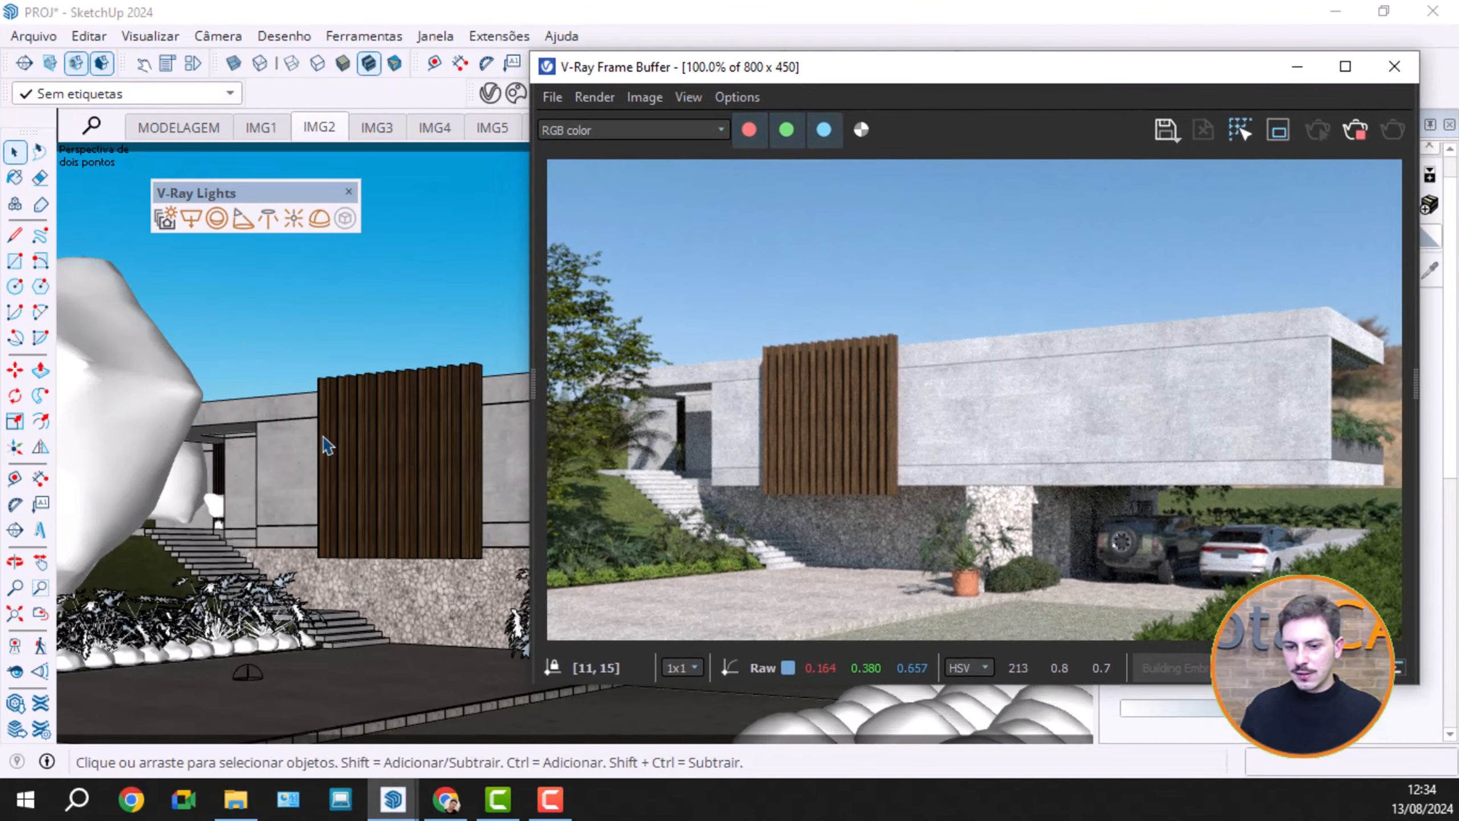
Step: Select the dome light symbol on the paving in front of the house and rotate it with the Move tool
{"action": "middle_click_drag", "start_coordinate": [329, 446], "coordinate": [377, 573]}
{"action": "key", "text": "space"}
{"action": "scroll", "coordinate": [326, 599], "scroll_direction": "up", "scroll_amount": 10}
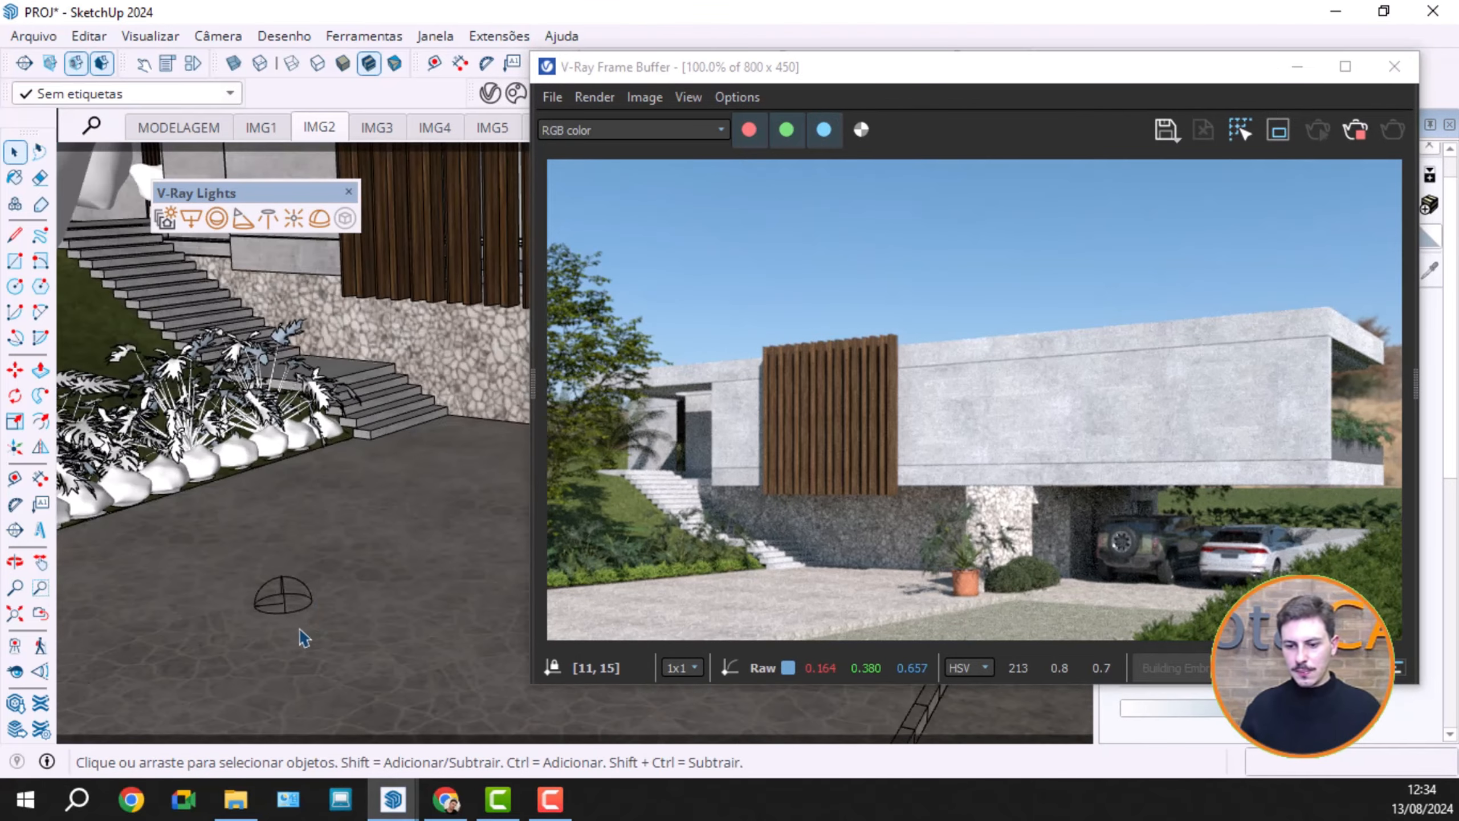
{"action": "mouse_move", "coordinate": [296, 631]}
{"action": "middle_mouse_down"}
{"action": "mouse_move", "coordinate": [358, 548]}
{"action": "mouse_move", "coordinate": [349, 525]}
{"action": "mouse_move", "coordinate": [239, 637]}
{"action": "mouse_move", "coordinate": [374, 511]}
{"action": "mouse_move", "coordinate": [329, 480]}
{"action": "middle_mouse_up"}
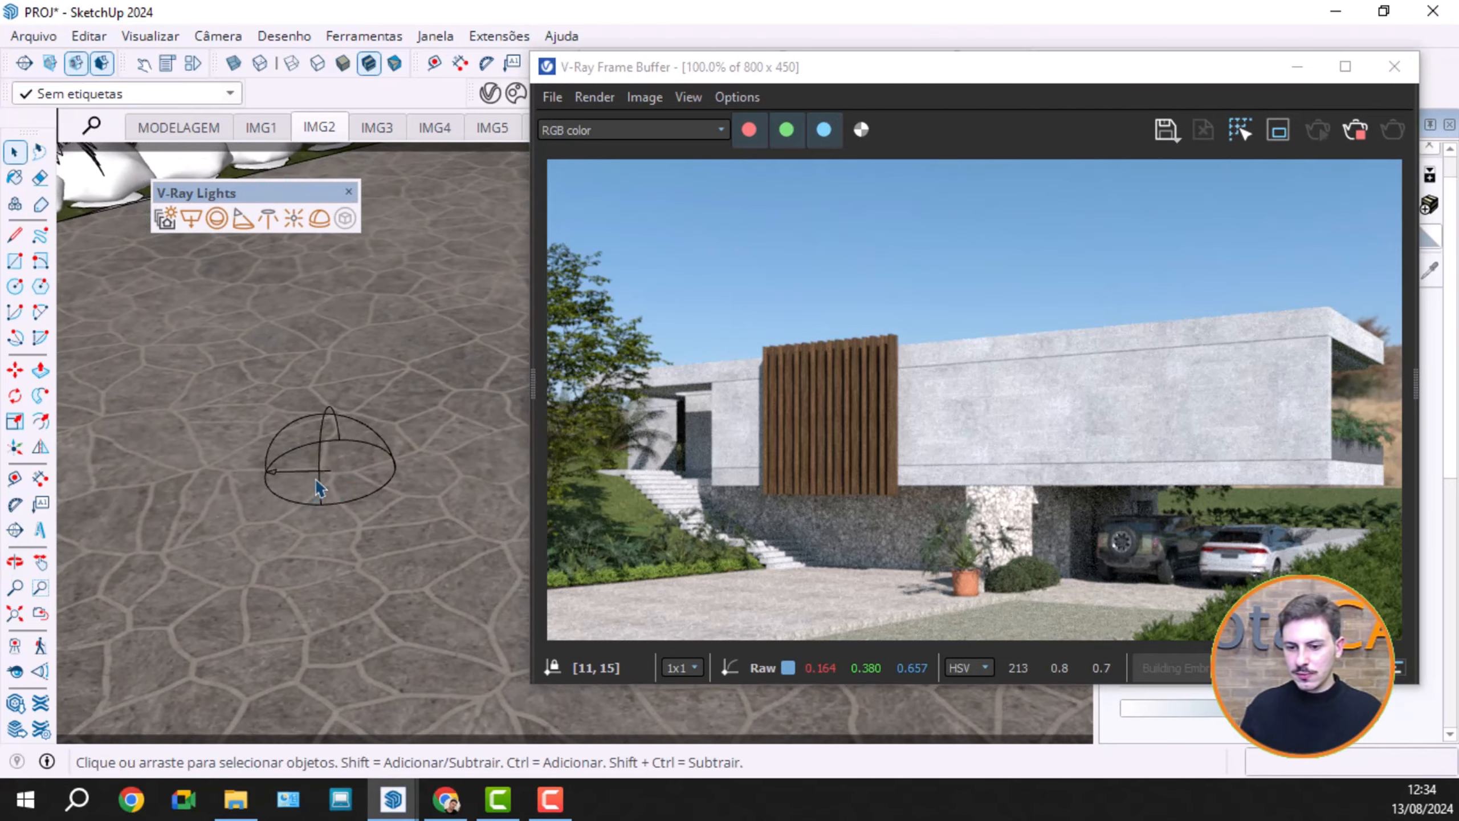
{"action": "left_click", "coordinate": [325, 477]}
{"action": "key", "text": "m"}
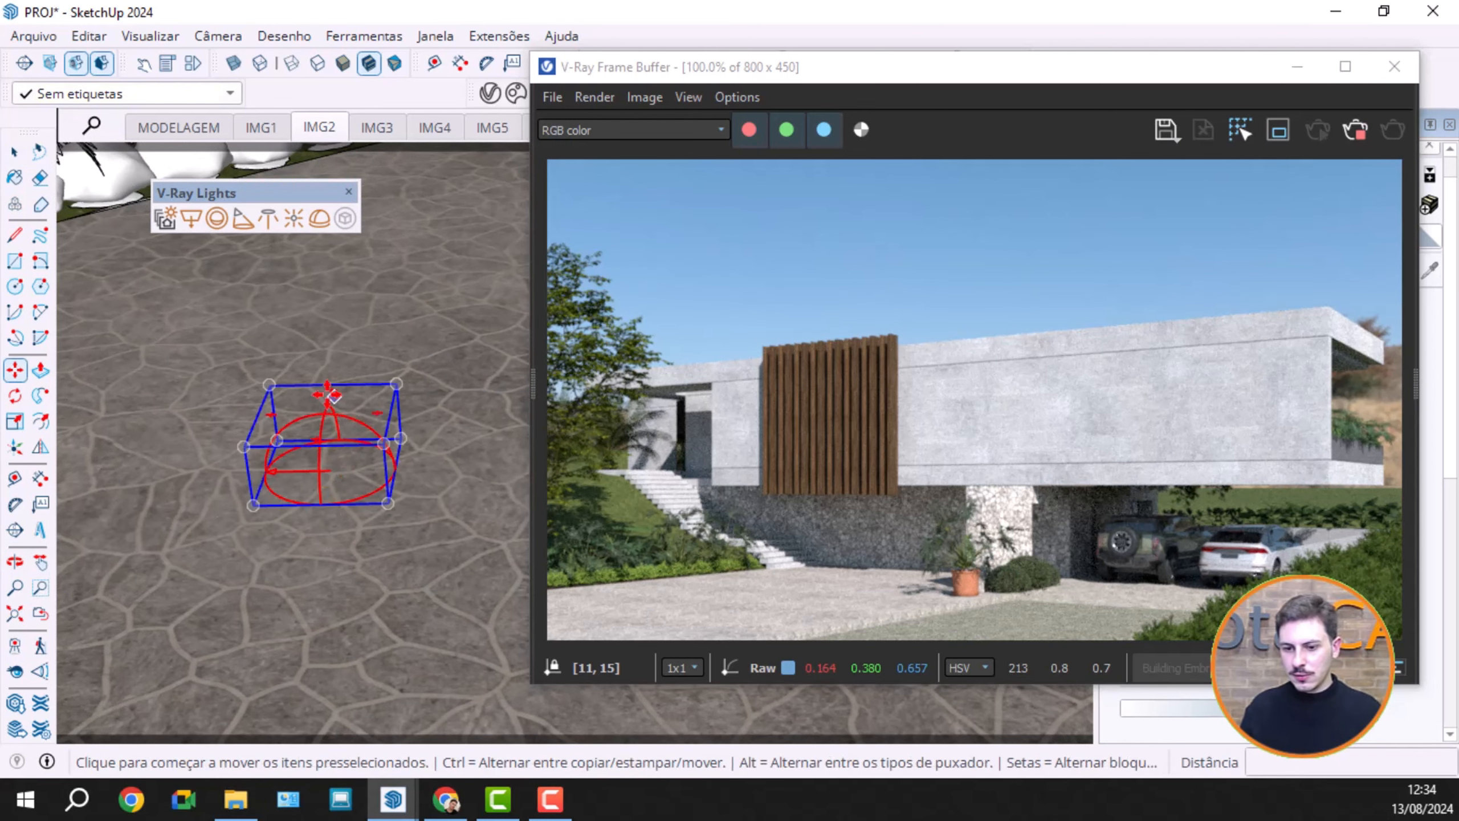
{"action": "left_click", "coordinate": [268, 398]}
{"action": "left_click", "coordinate": [300, 339]}
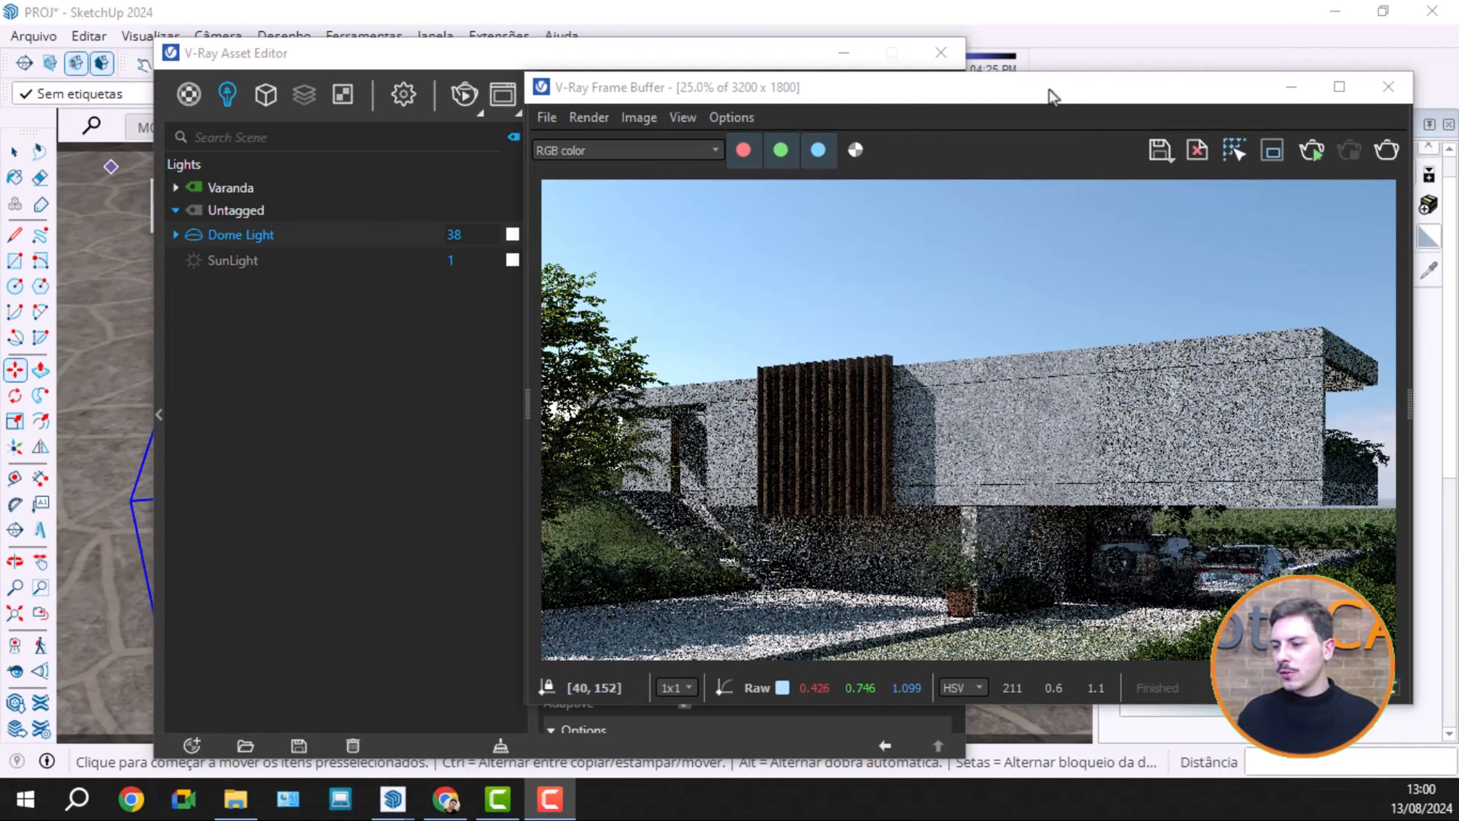
Step: Compare history renders A and B in the Frame Buffer by sweeping the divider across the whole image
{"action": "left_click_drag", "start_coordinate": [1049, 96], "coordinate": [1026, 74]}
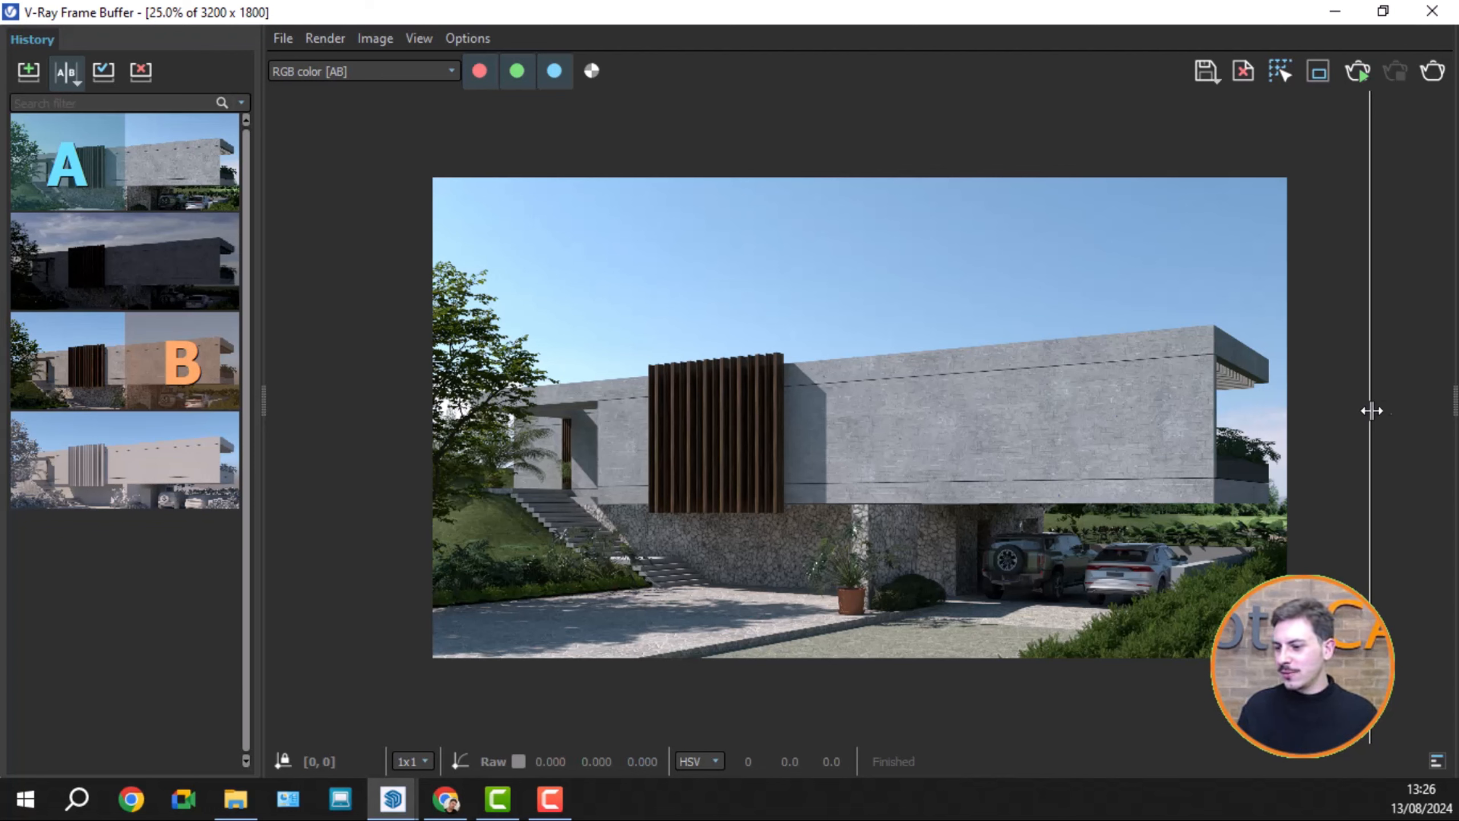
{"action": "left_click_drag", "start_coordinate": [1370, 414], "coordinate": [368, 421]}
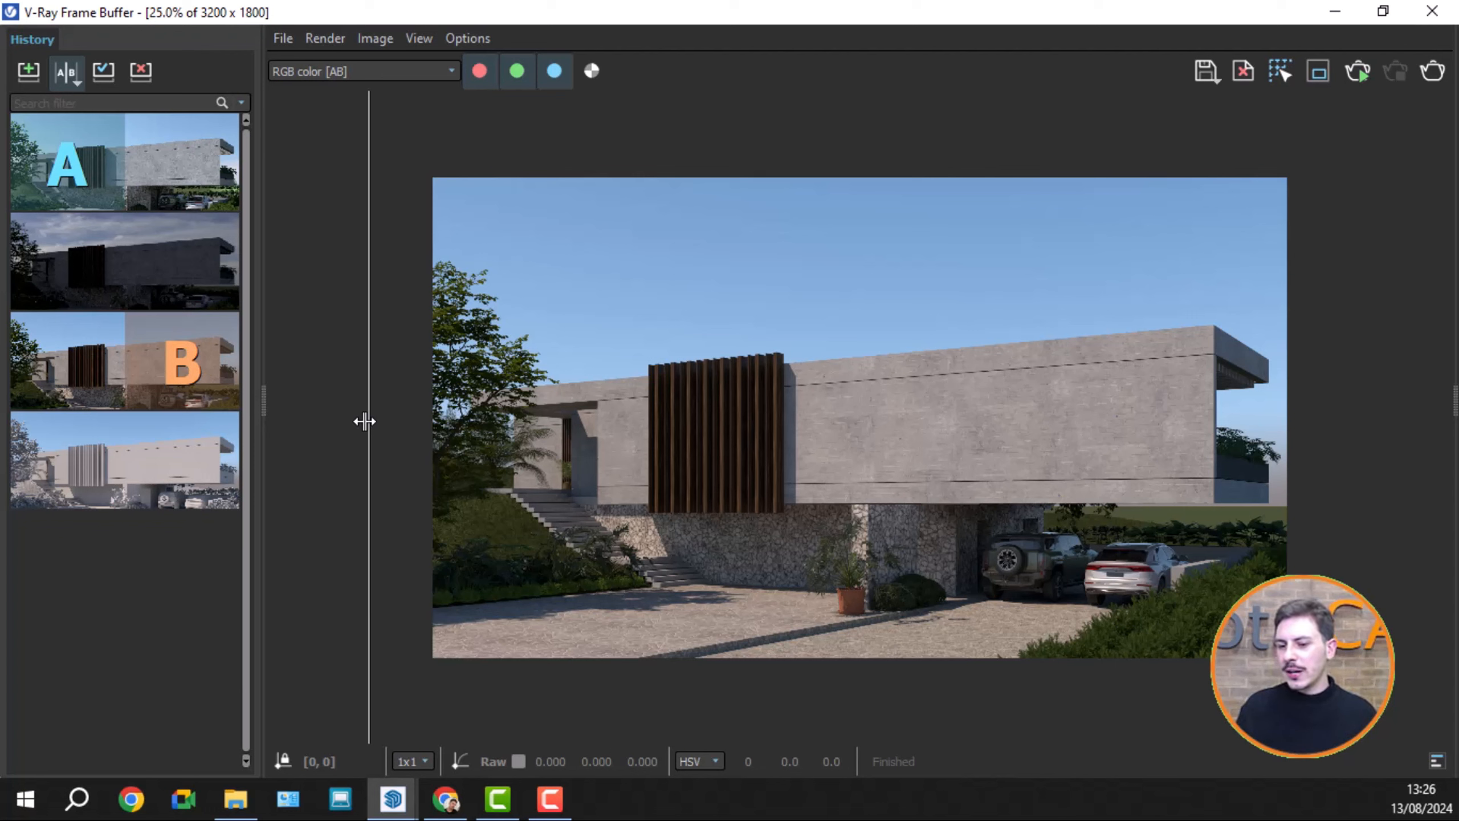
{"action": "left_click_drag", "start_coordinate": [364, 421], "coordinate": [1351, 378]}
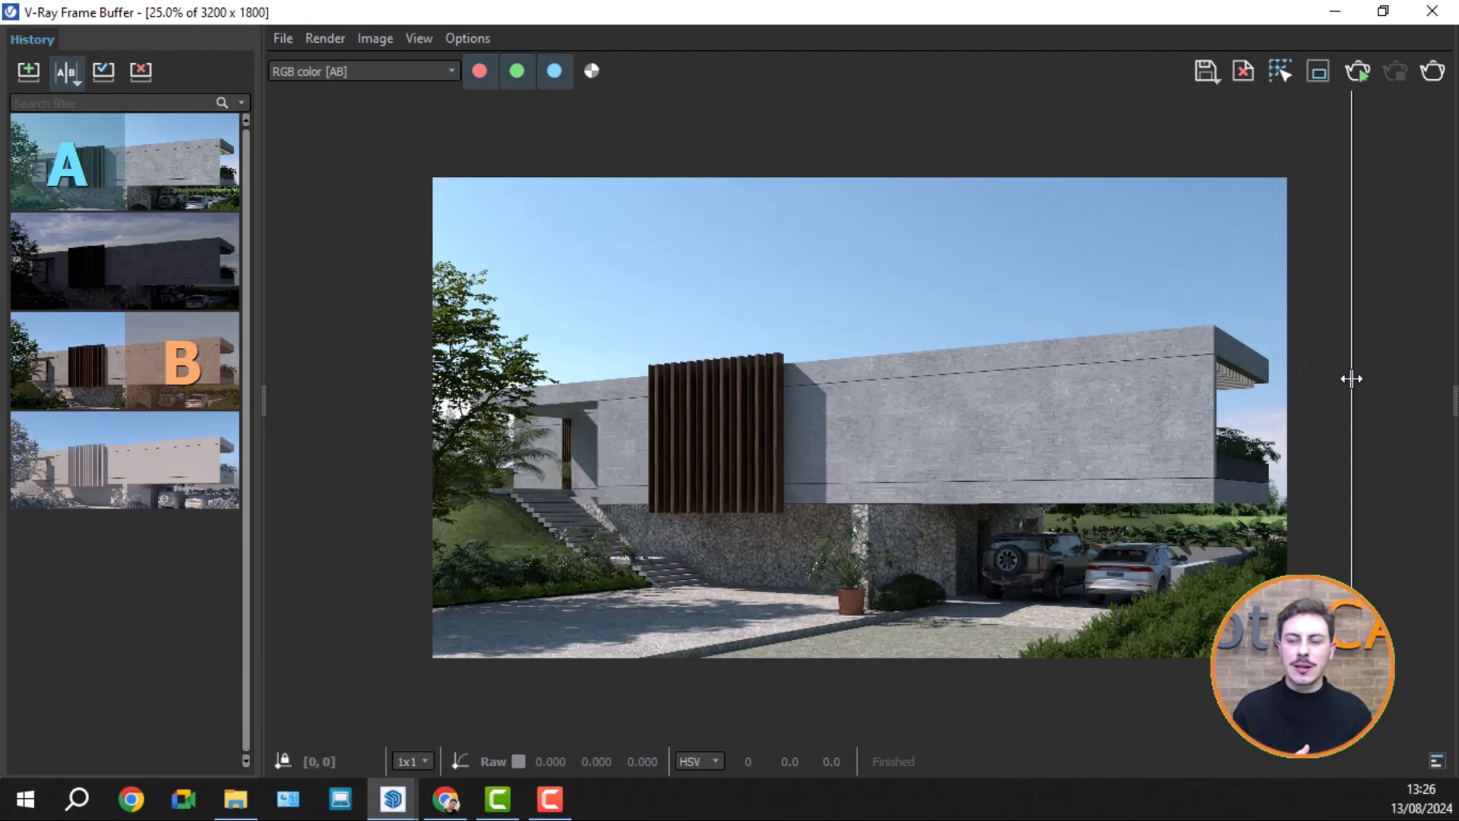
Step: Examine render A up close around the garage, slatted panel, staircase and garden, and return to the full image
{"action": "scroll", "coordinate": [892, 563], "scroll_direction": "up", "scroll_amount": 2}
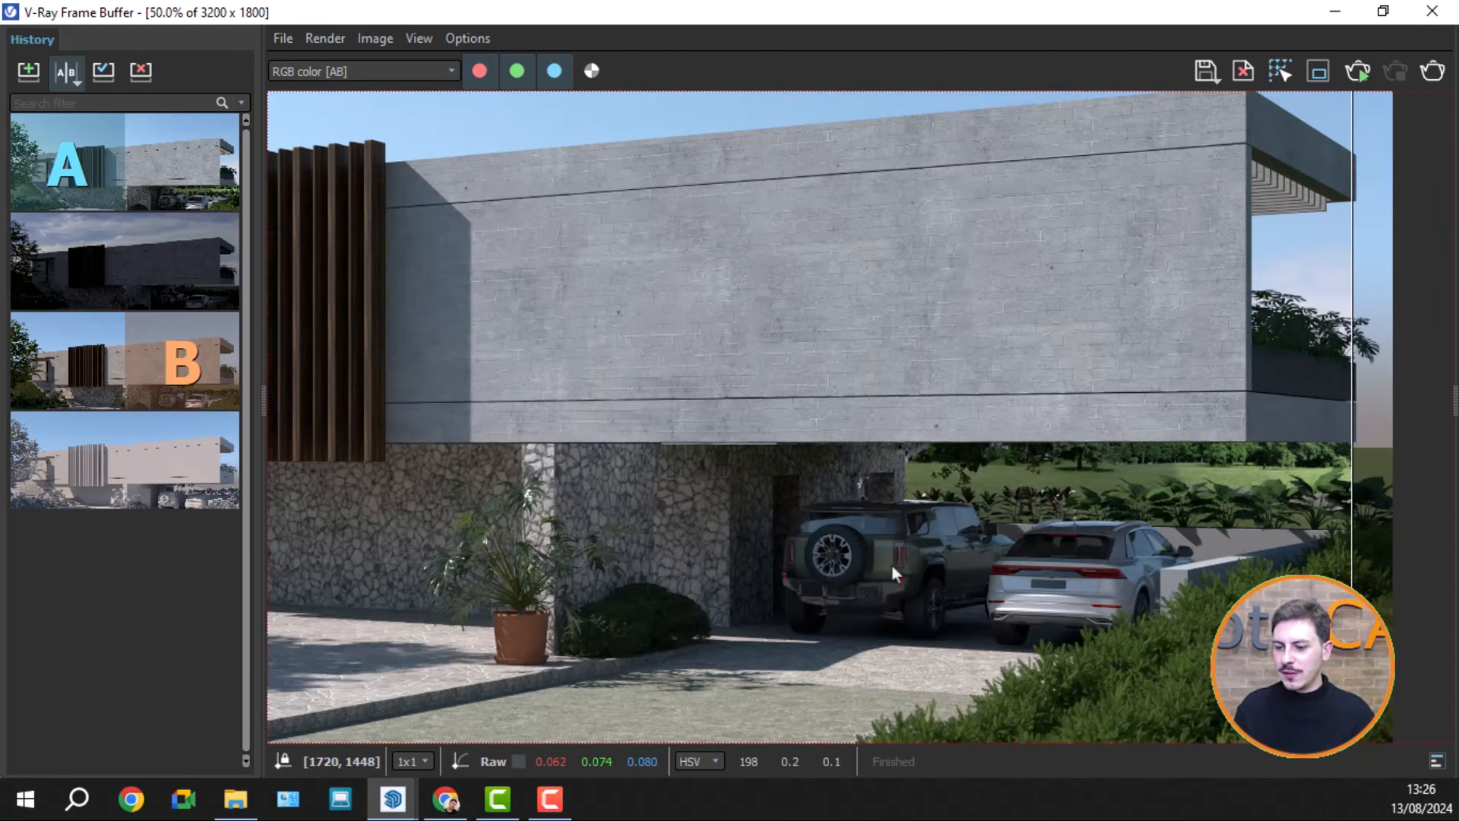
{"action": "scroll", "coordinate": [892, 563], "scroll_direction": "down", "scroll_amount": 1}
{"action": "middle_click_drag", "start_coordinate": [644, 492], "coordinate": [1001, 434]}
{"action": "middle_click_drag", "start_coordinate": [510, 488], "coordinate": [638, 336]}
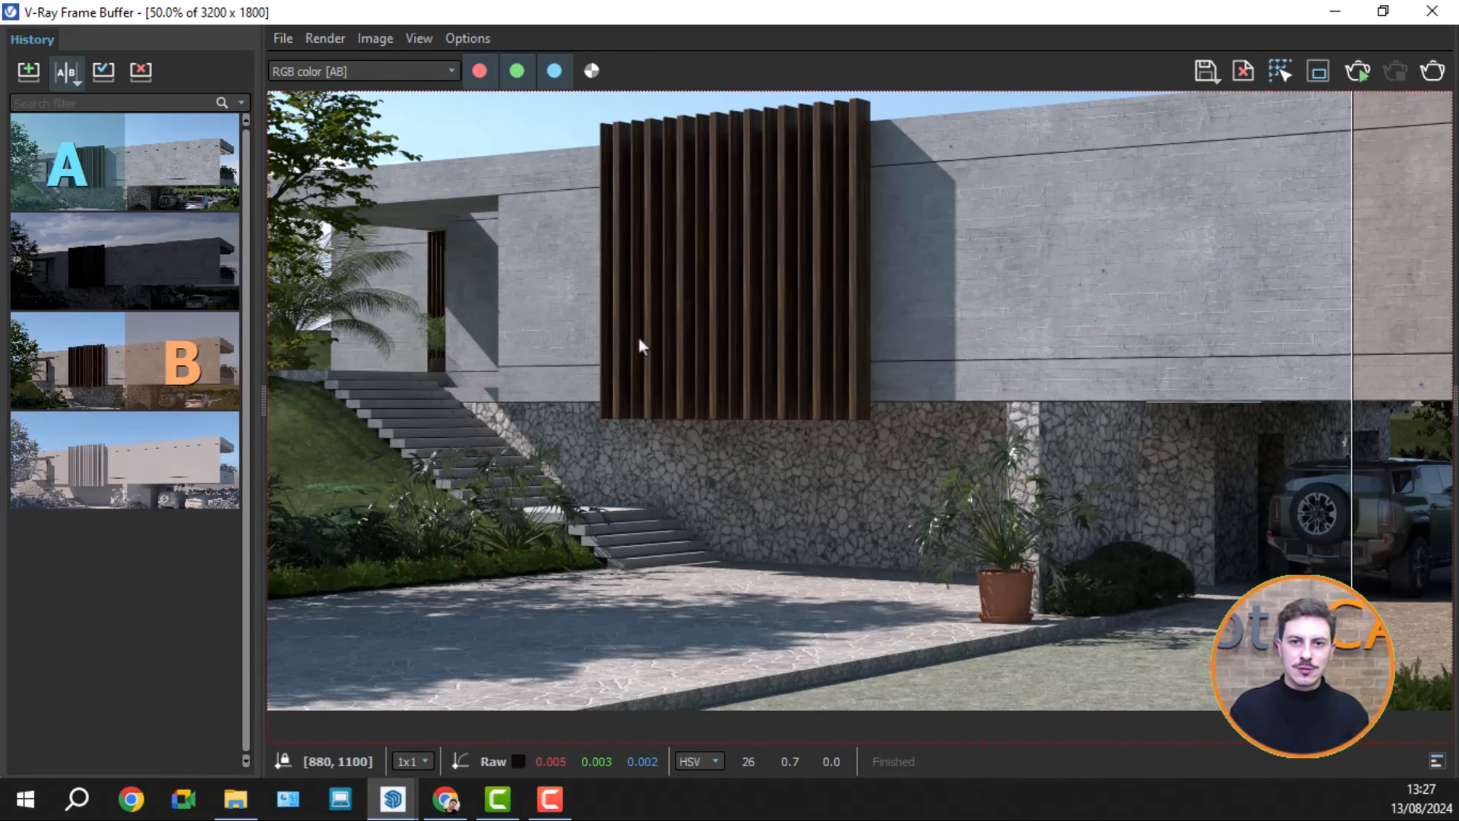
{"action": "middle_click_drag", "start_coordinate": [556, 337], "coordinate": [729, 403]}
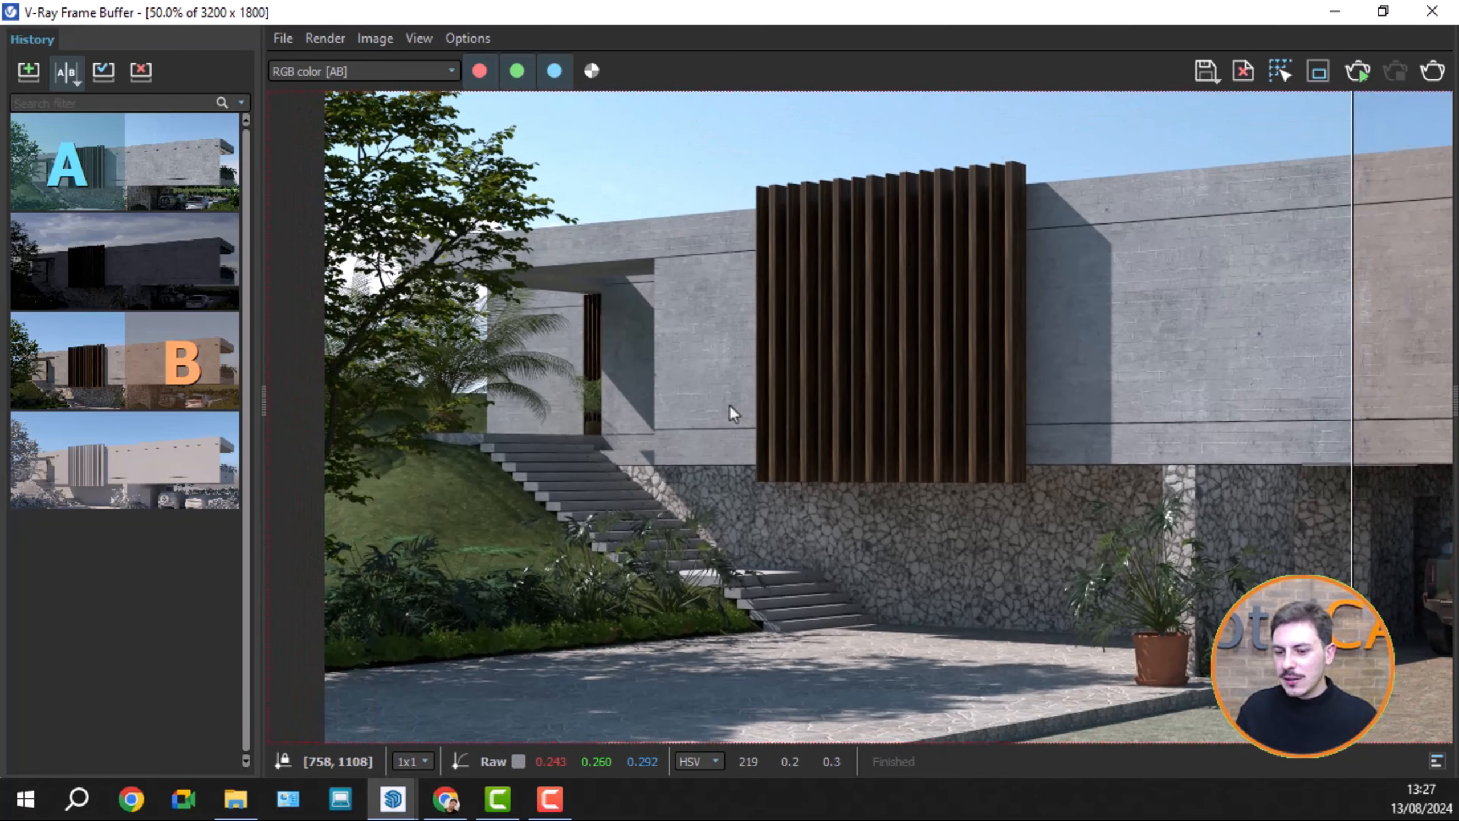
{"action": "scroll", "coordinate": [770, 424], "scroll_direction": "down", "scroll_amount": 1}
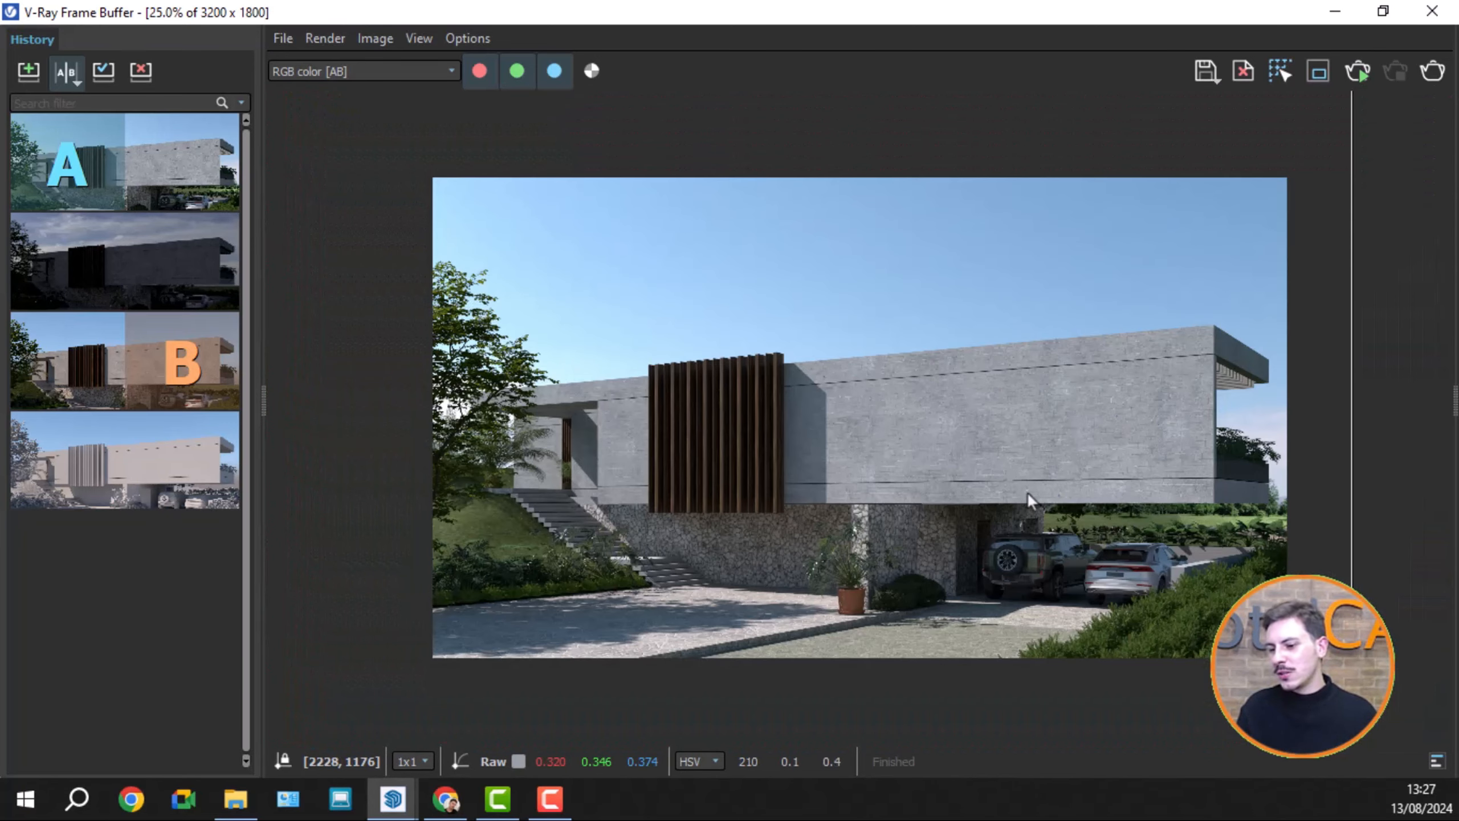